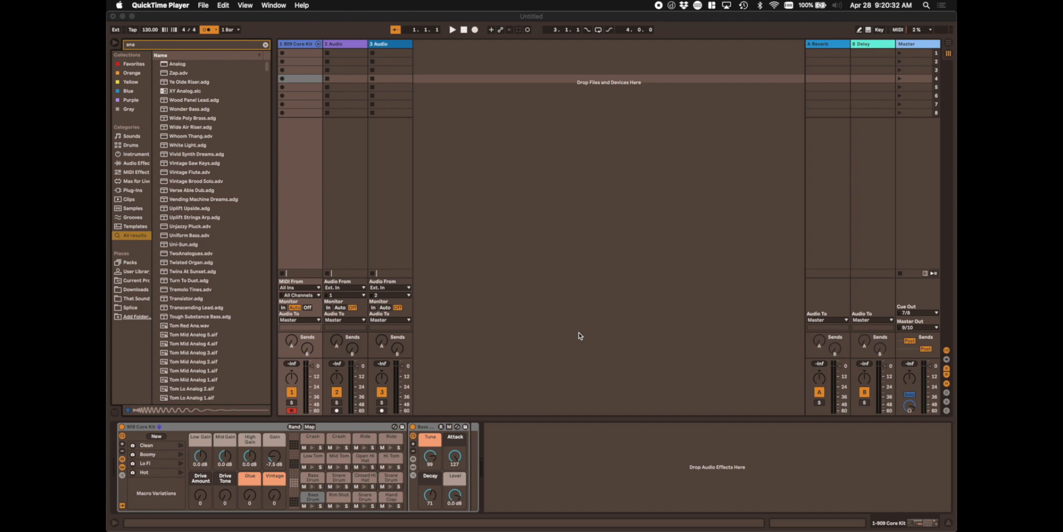
Step: Set the project tempo to 132 BPM
{"action": "left_click", "coordinate": [297, 46]}
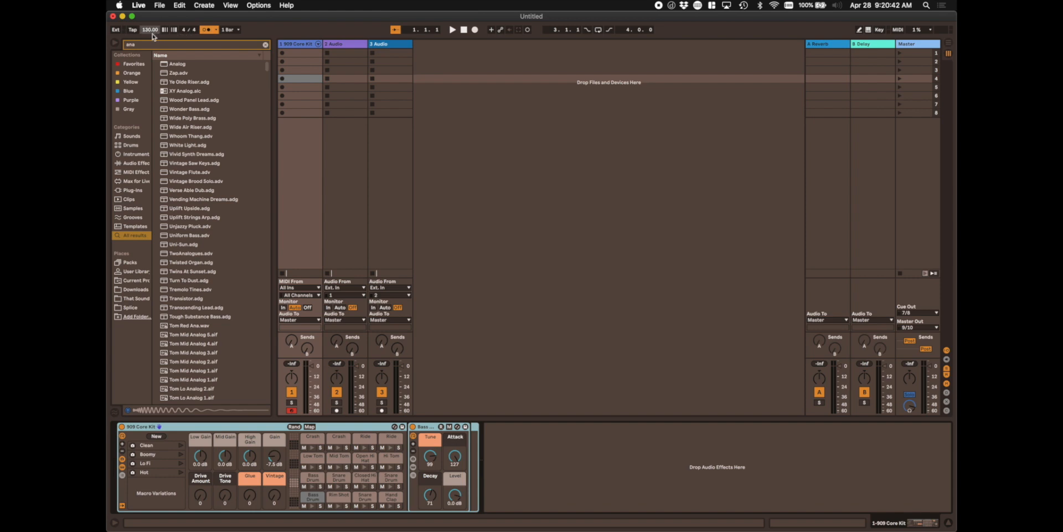
{"action": "left_click_drag", "start_coordinate": [152, 35], "coordinate": [151, 32]}
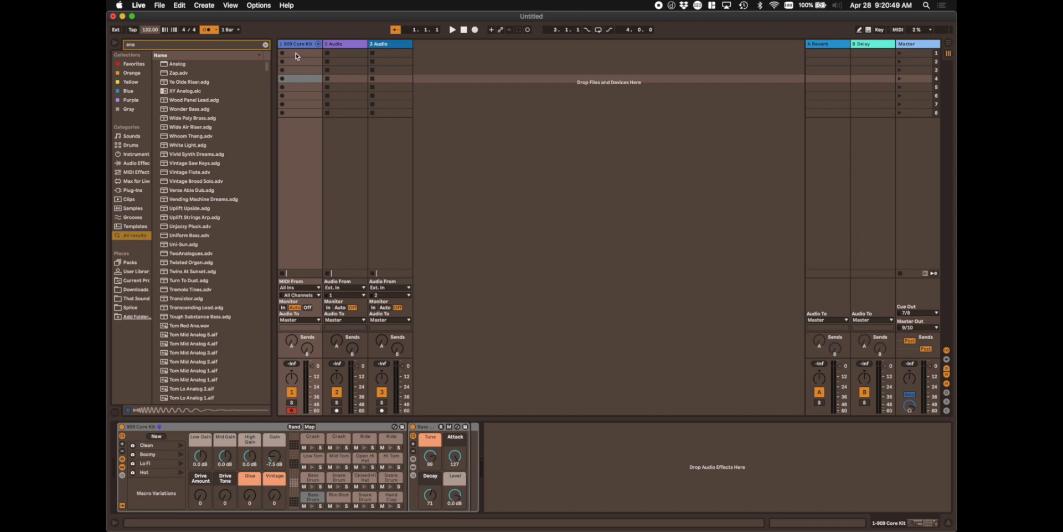
Step: In the arrangement, insert an empty four-bar MIDI clip at bar 1 of the 909 Core Kit track and enlarge its note editor
{"action": "key", "text": "Tab"}
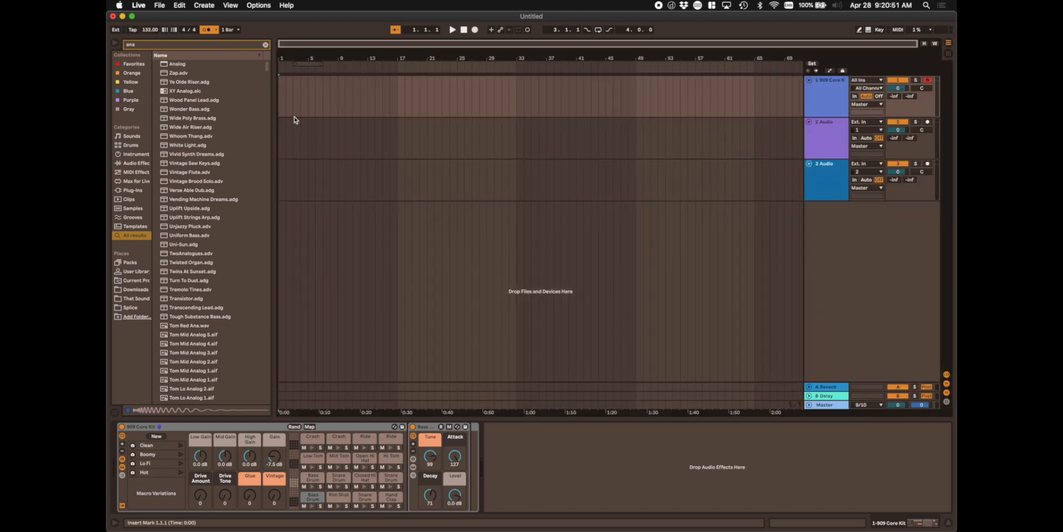
{"action": "left_click_drag", "start_coordinate": [279, 102], "coordinate": [302, 104]}
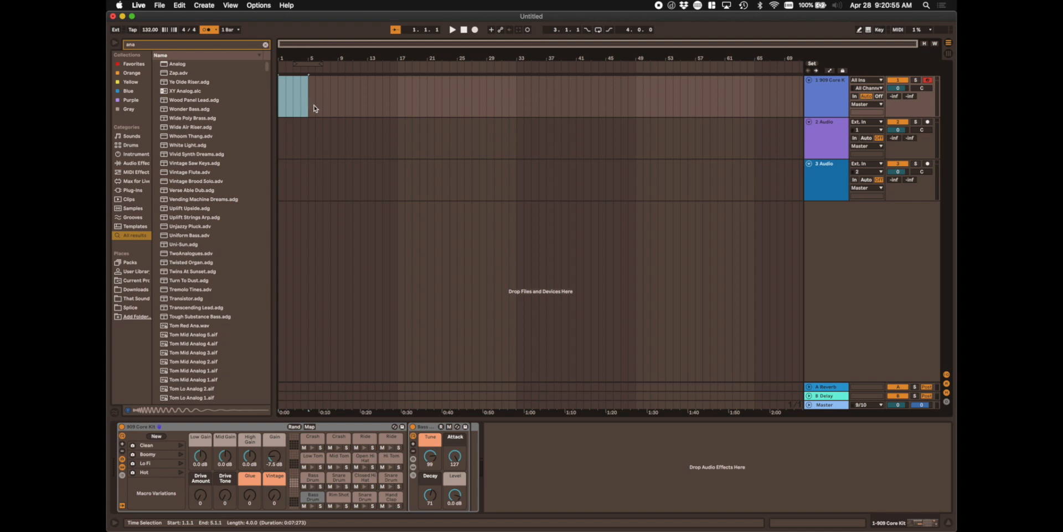
{"action": "key", "text": "super+shift+m"}
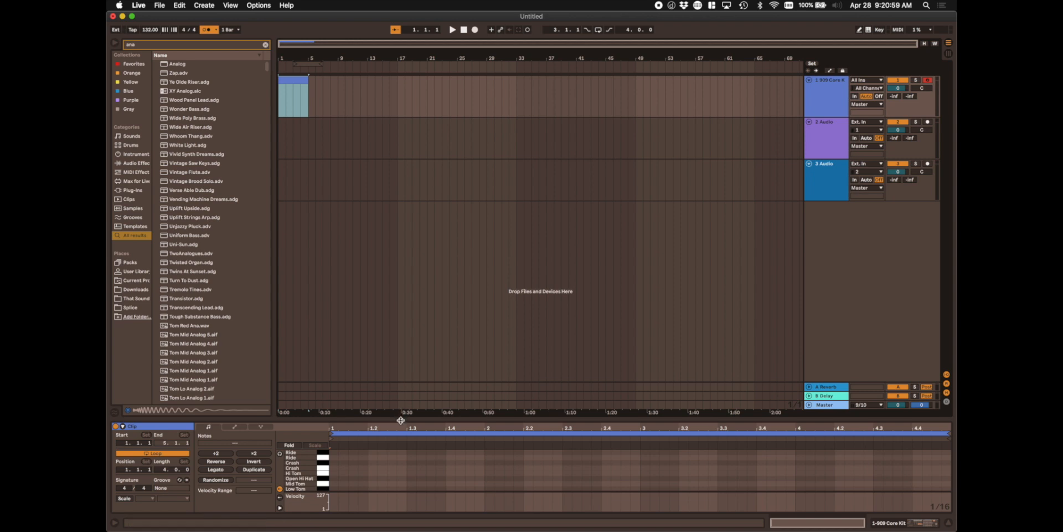
{"action": "left_click_drag", "start_coordinate": [402, 420], "coordinate": [406, 350]}
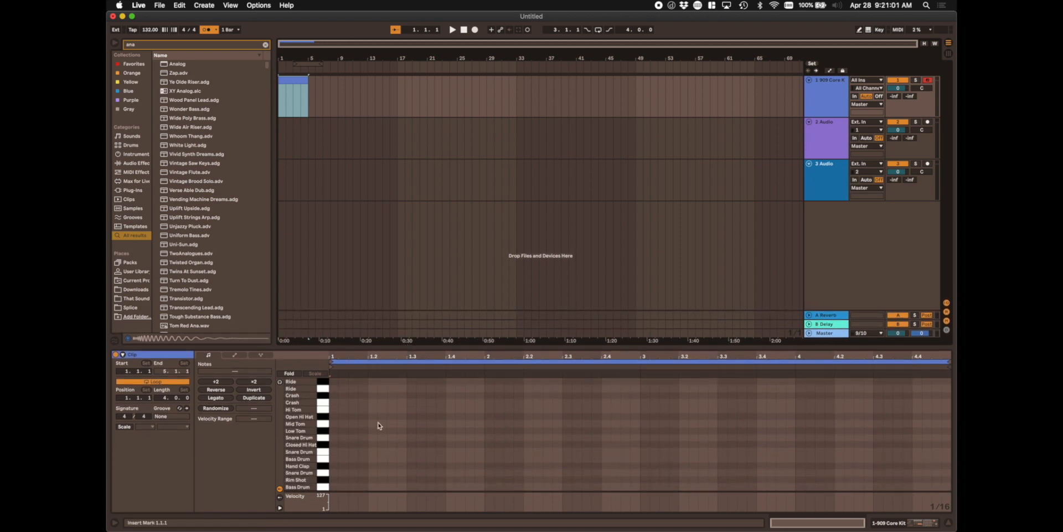
Step: Set the clip's note grid to 1/4 and fill all four bars with a bass drum note on every beat
{"action": "right_click", "coordinate": [392, 438]}
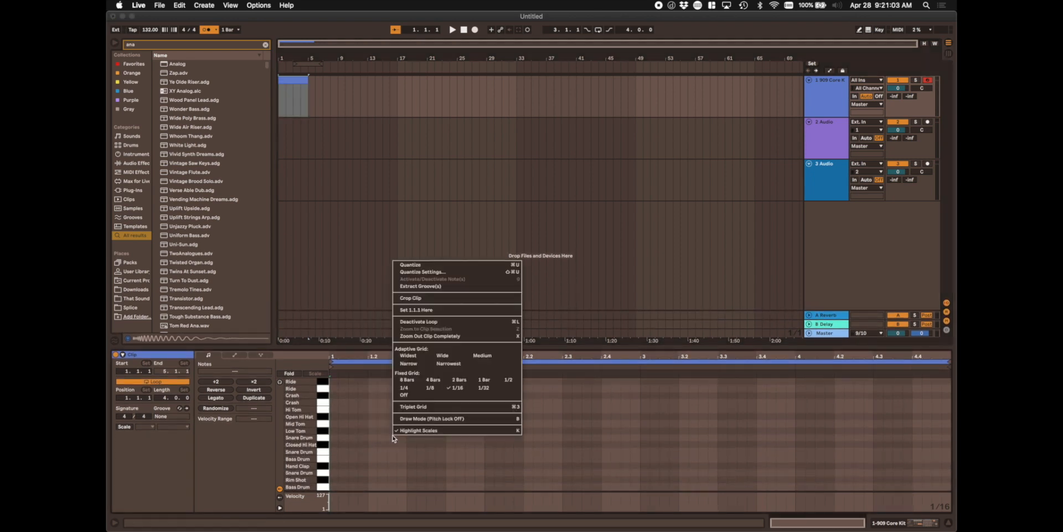
{"action": "left_click", "coordinate": [405, 388]}
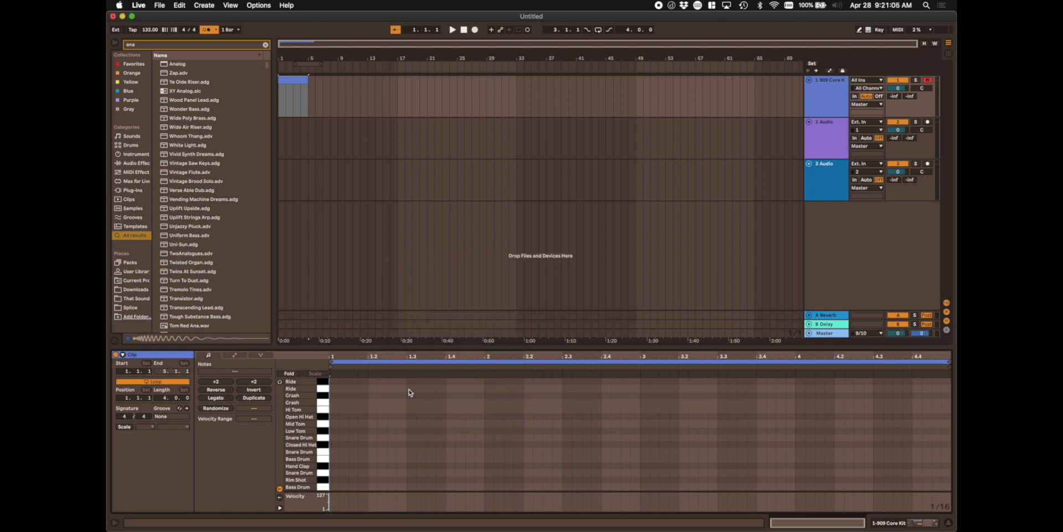
{"action": "double_click", "coordinate": [344, 487]}
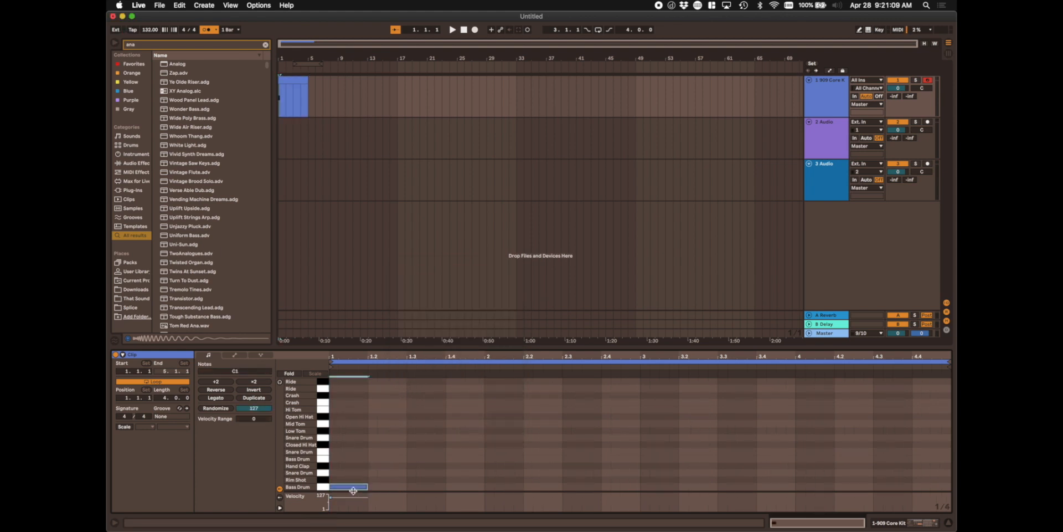
{"action": "key", "text": "super+d"}
{"action": "key", "text": "super+d"}
{"action": "key", "text": "super+d"}
{"action": "key", "text": "super+d"}
{"action": "key", "text": "super+d"}
{"action": "key", "text": "super+d"}
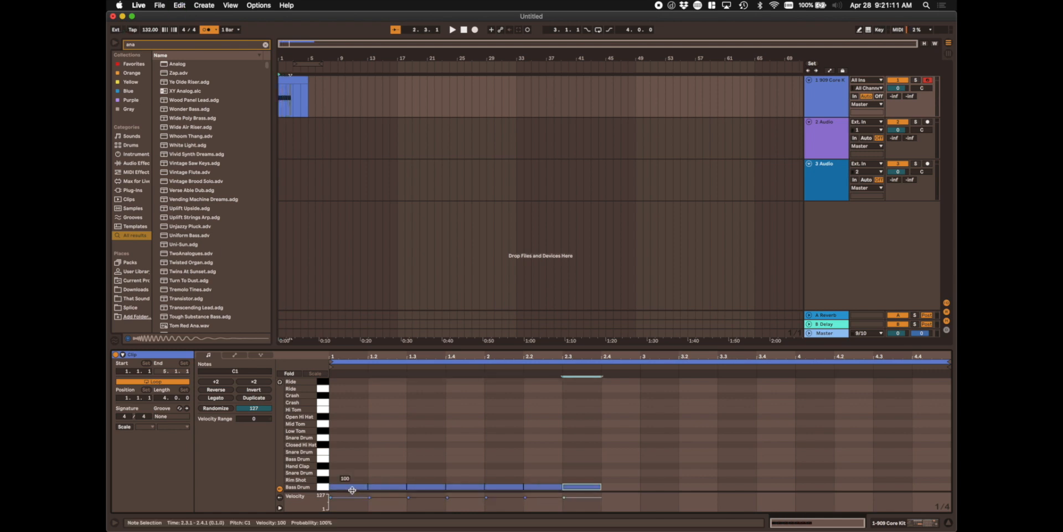
{"action": "key", "text": "super+d"}
{"action": "key", "text": "super+d"}
{"action": "key", "text": "super+d"}
{"action": "key", "text": "super+d"}
{"action": "key", "text": "super+d"}
{"action": "key", "text": "super+d"}
{"action": "key", "text": "super+d"}
{"action": "key", "text": "super+d"}
{"action": "key", "text": "super+d"}
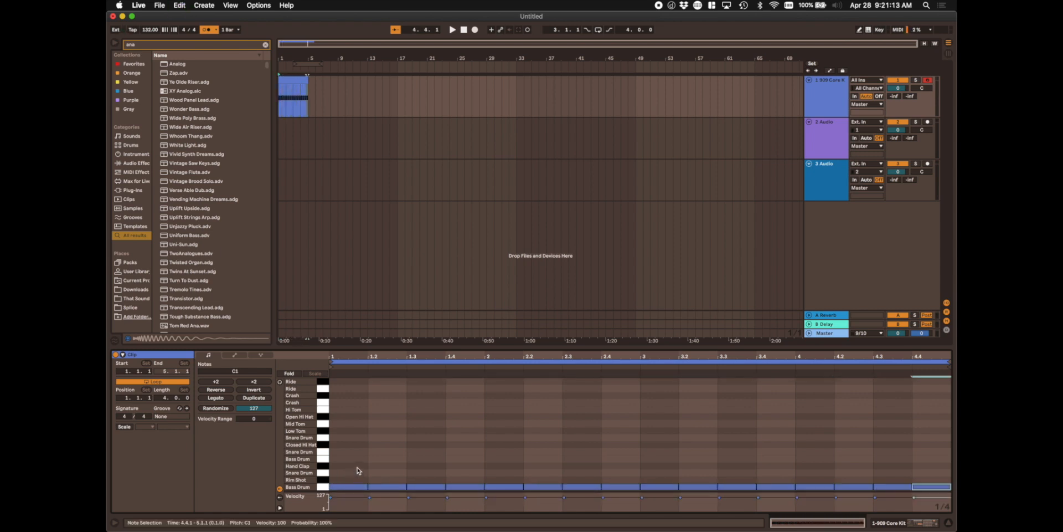
{"action": "key", "text": "super+d"}
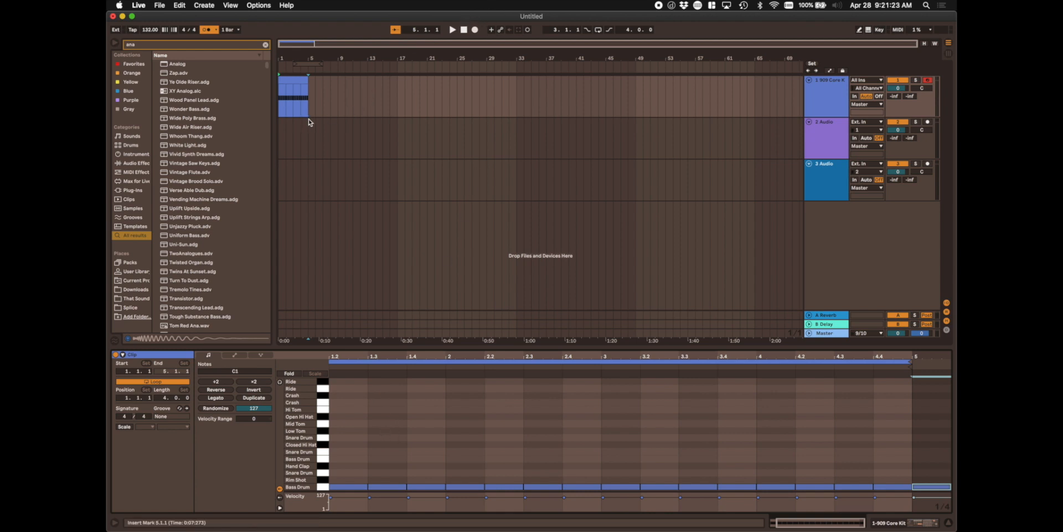
Step: Duplicate the four-bar kick clip three times so the pattern fills 16 bars
{"action": "left_click", "coordinate": [301, 78]}
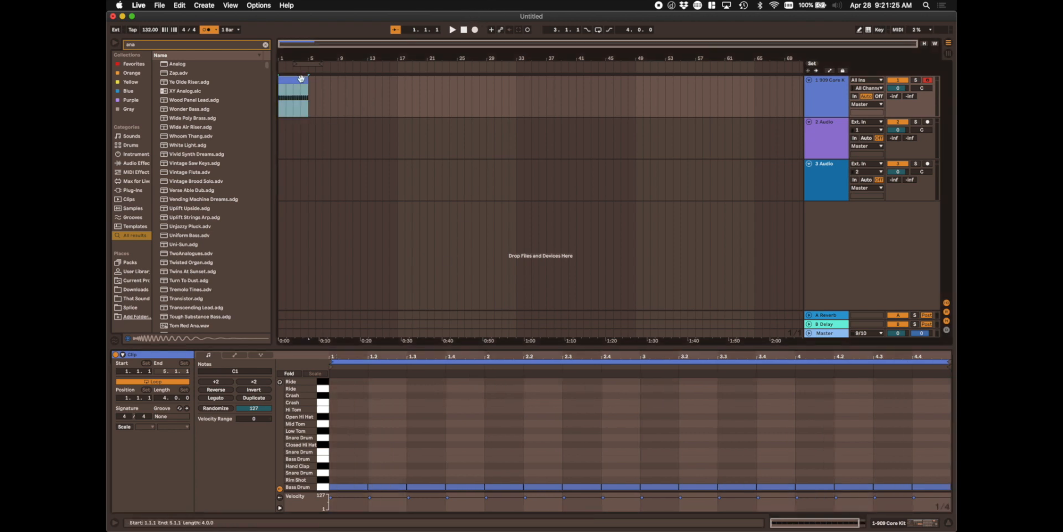
{"action": "key", "text": "super+d"}
{"action": "key", "text": "super+d"}
{"action": "key", "text": "super+d"}
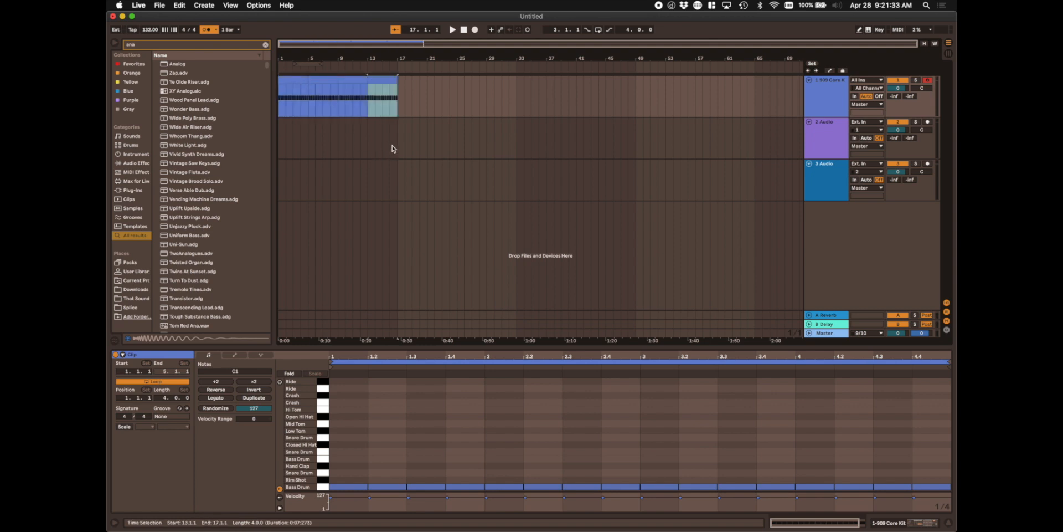
Step: Loop the arrangement over the 16 bars of drum clips and play it back
{"action": "left_click_drag", "start_coordinate": [398, 142], "coordinate": [276, 112]}
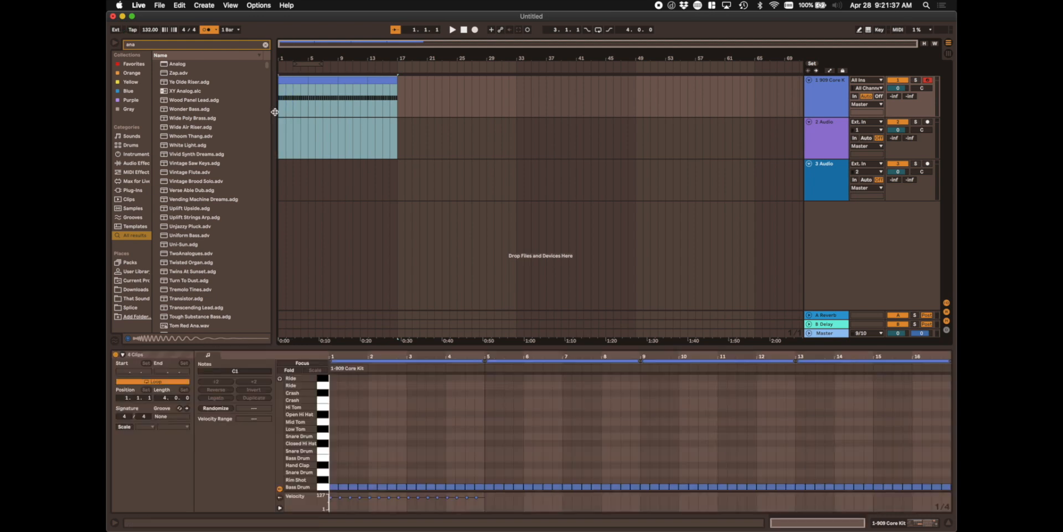
{"action": "key", "text": "super+l"}
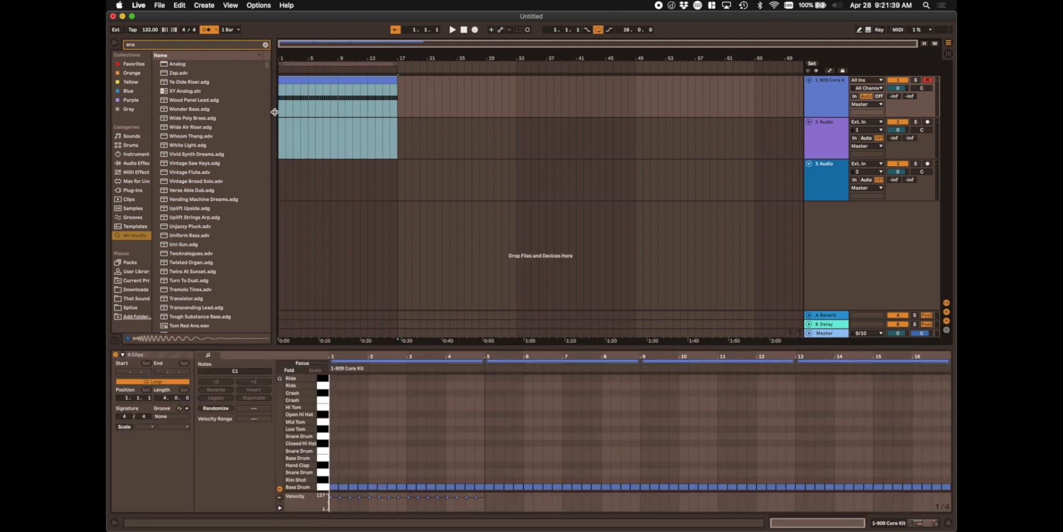
{"action": "key", "text": "space"}
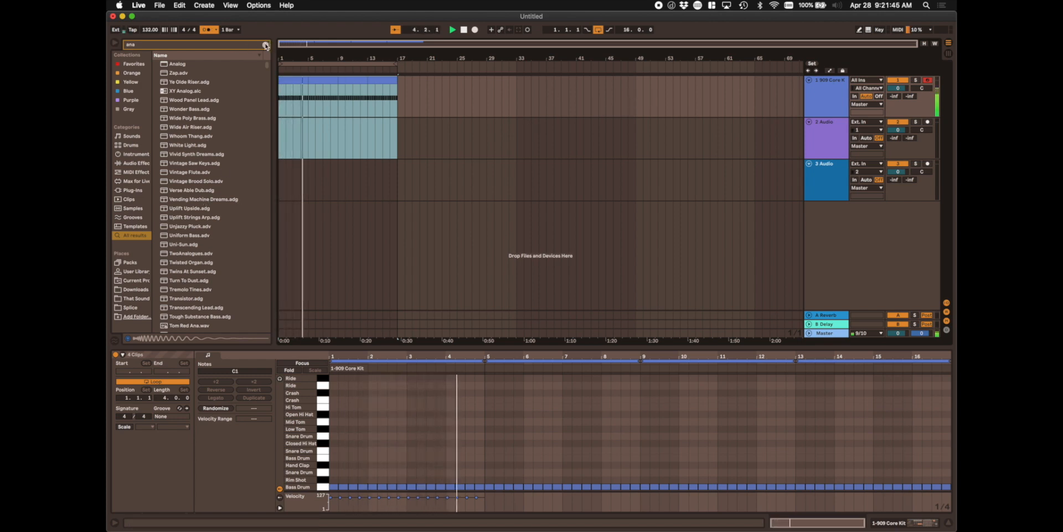
Step: Add F1 snare drum notes on beats 2 and 4 of bar 1 and repeat them through bar 4
{"action": "left_click", "coordinate": [344, 452]}
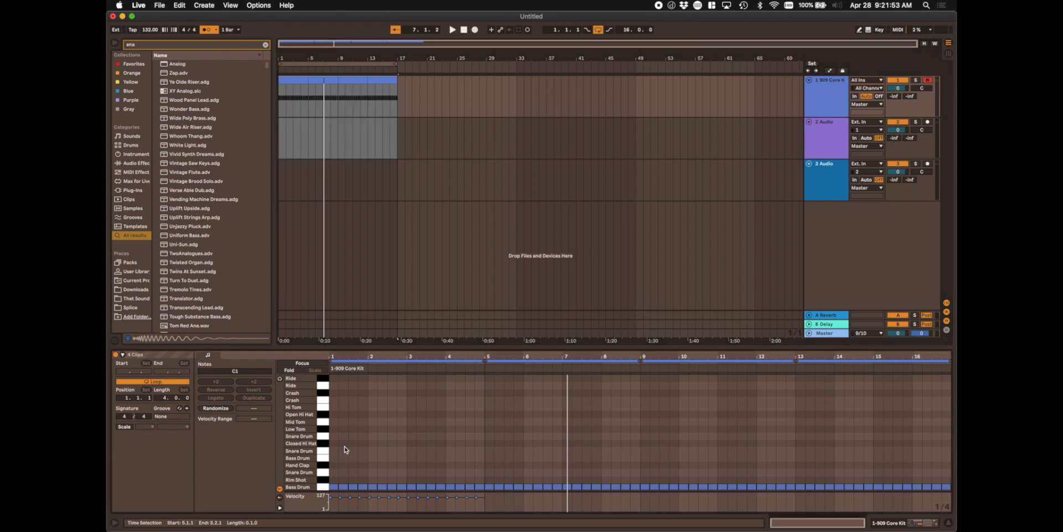
{"action": "double_click", "coordinate": [344, 450]}
{"action": "double_click", "coordinate": [363, 451]}
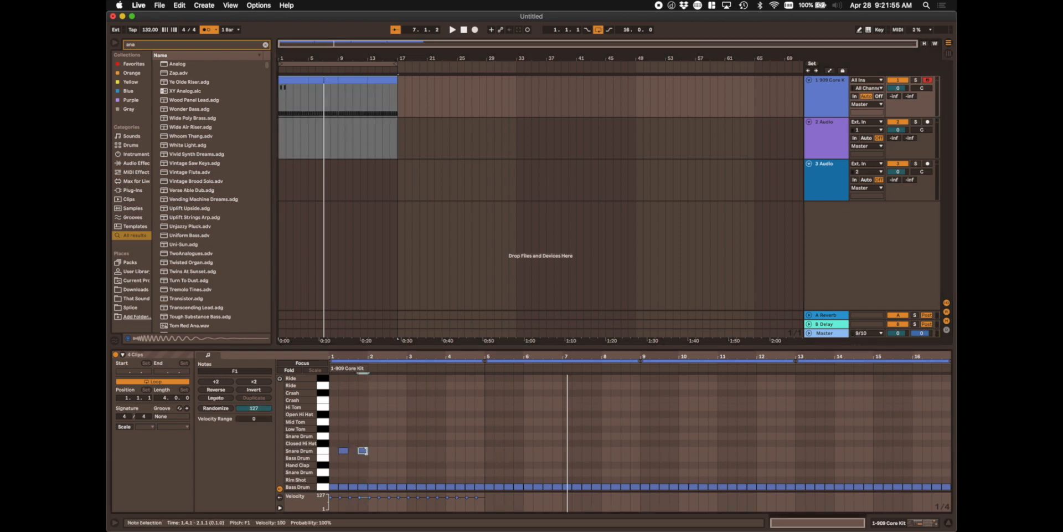
{"action": "left_click_drag", "start_coordinate": [368, 461], "coordinate": [331, 455]}
{"action": "key", "text": "super+d"}
{"action": "key", "text": "super+d"}
{"action": "key", "text": "super+d"}
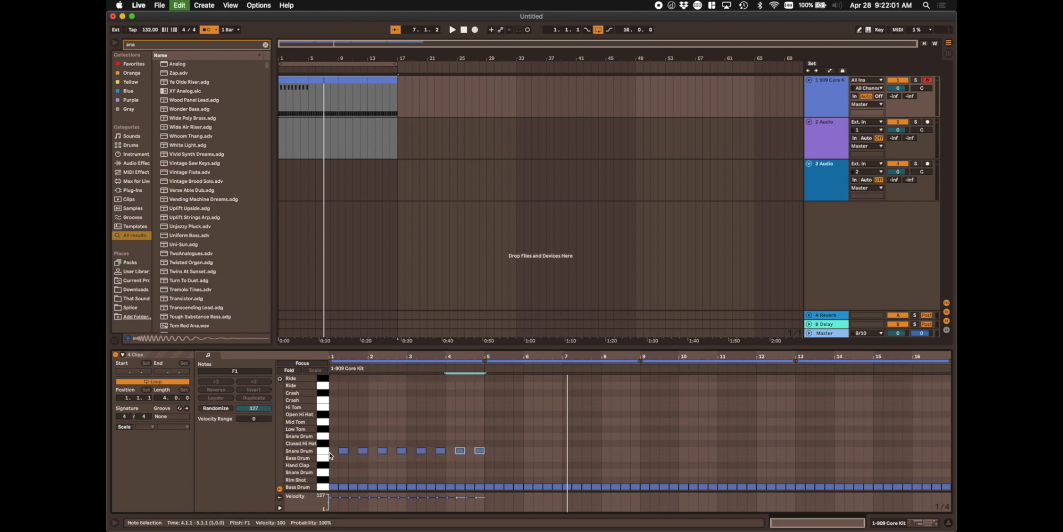
Step: Replace the clips in bars 5 to 16 with three duplicates of the first kick-and-snare clip, check playback and return to the start
{"action": "key", "text": "space"}
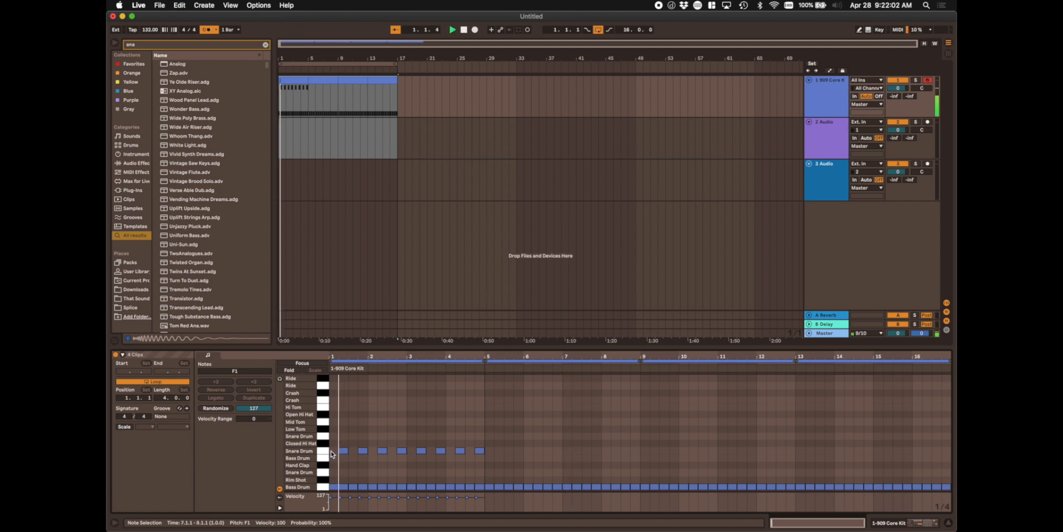
{"action": "left_click", "coordinate": [298, 85]}
{"action": "left_click", "coordinate": [295, 82]}
{"action": "key", "text": "space"}
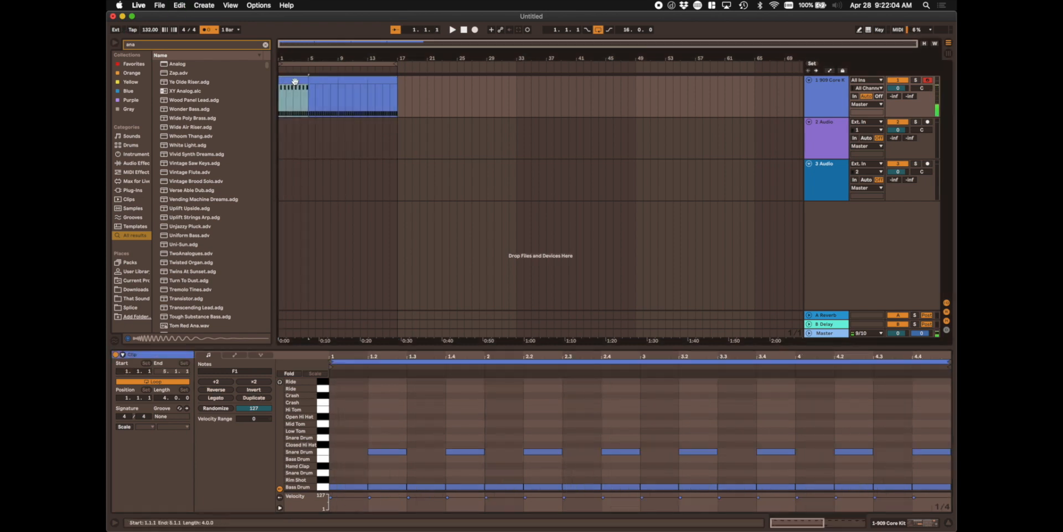
{"action": "key", "text": "Right"}
{"action": "key", "text": "Right"}
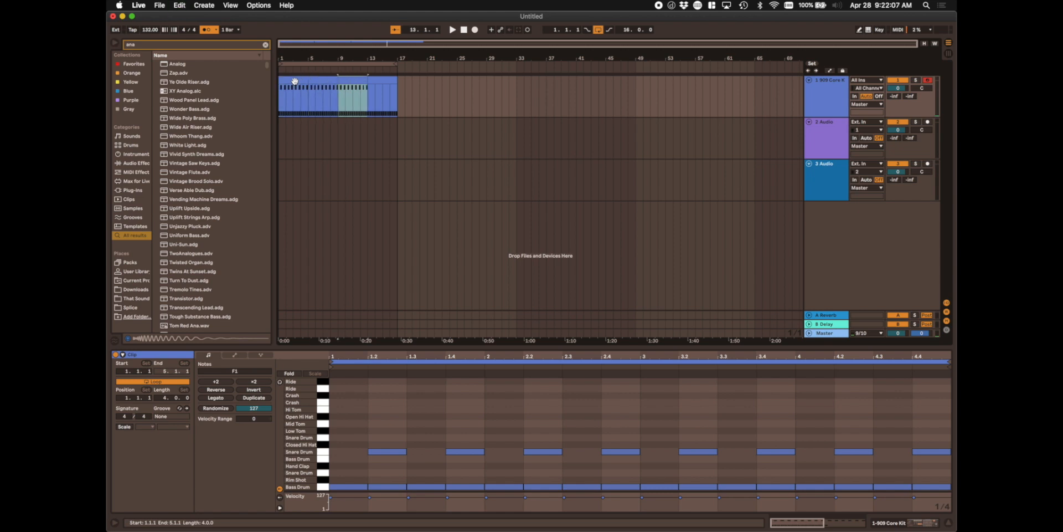
{"action": "key", "text": "Right"}
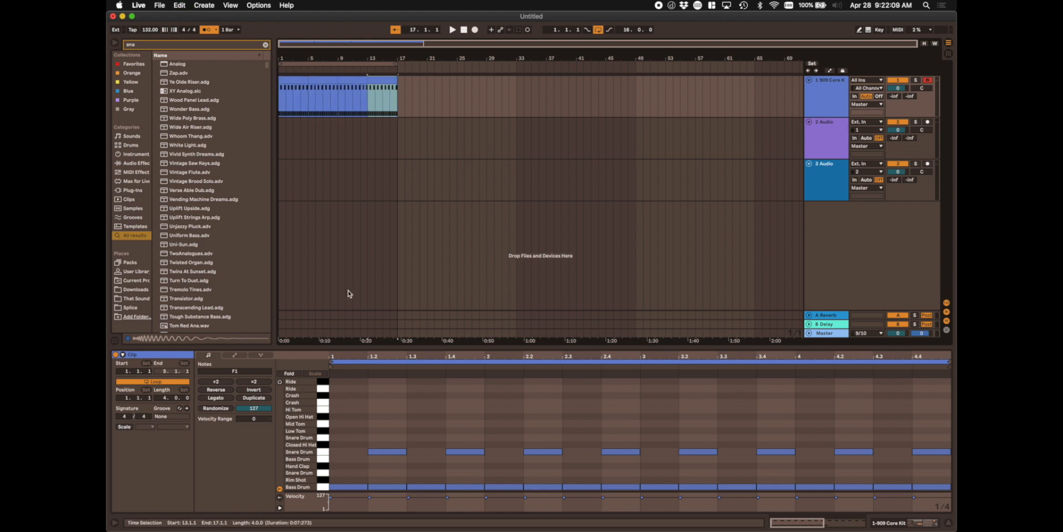
{"action": "key", "text": "space"}
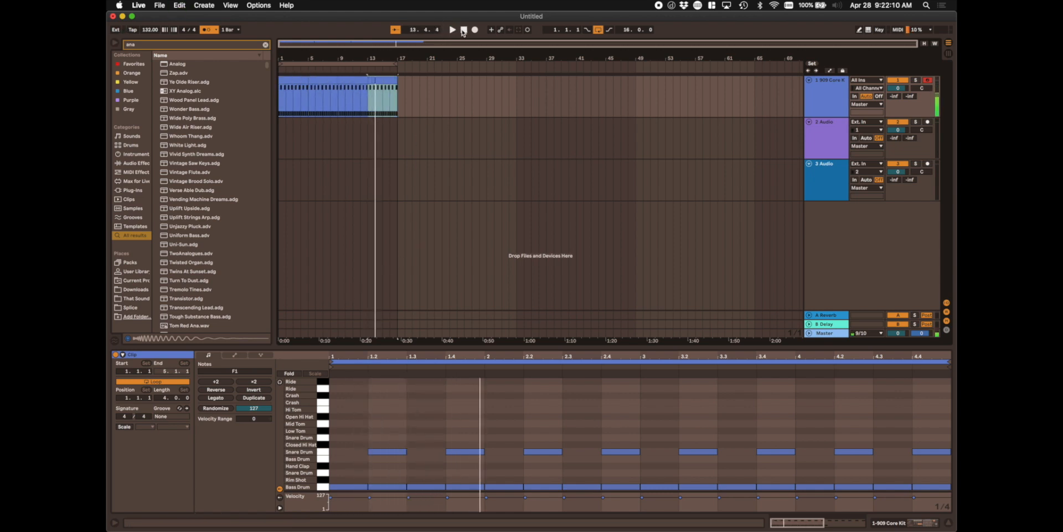
{"action": "left_click", "coordinate": [462, 30]}
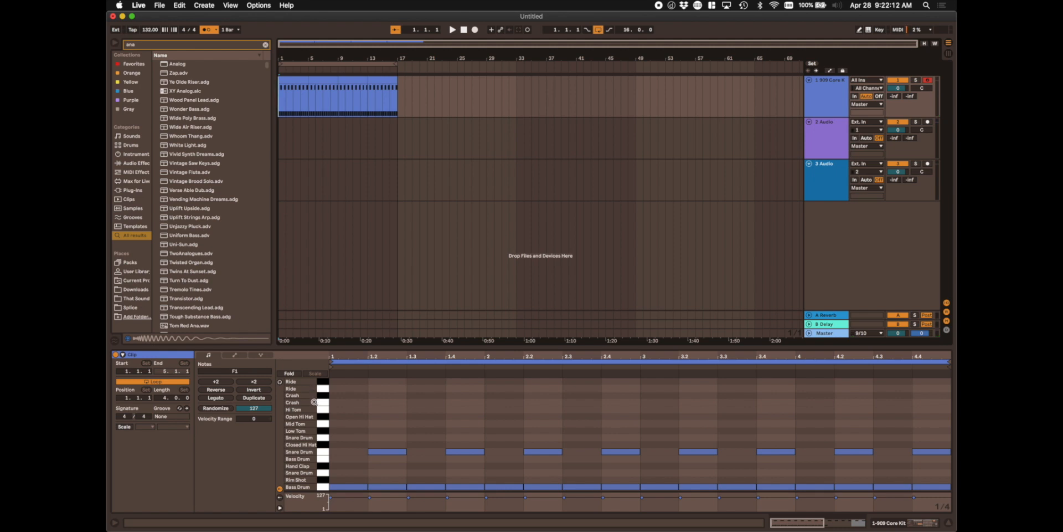
Step: Enable note preview in the clip editor and audition kit sounds, including the ride, snare drum and open hi-hat
{"action": "left_click", "coordinate": [333, 430]}
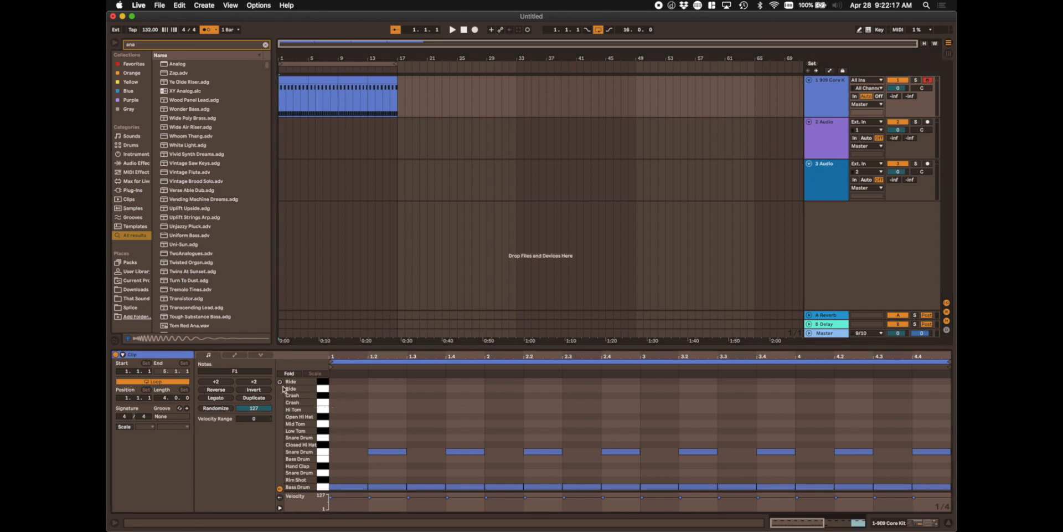
{"action": "left_click", "coordinate": [320, 388]}
{"action": "left_click", "coordinate": [320, 432]}
{"action": "left_click", "coordinate": [320, 451]}
{"action": "left_click", "coordinate": [323, 418]}
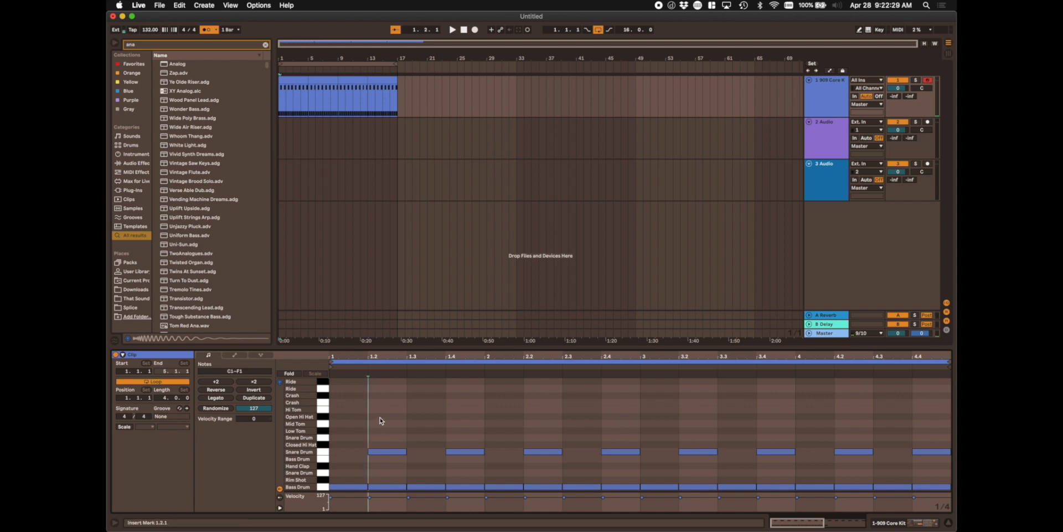
Step: Add open hi-hat notes on beats 2 and 4 of bar 1, repeat them through bar 4, and play the result
{"action": "double_click", "coordinate": [379, 419]}
{"action": "left_click", "coordinate": [468, 420]}
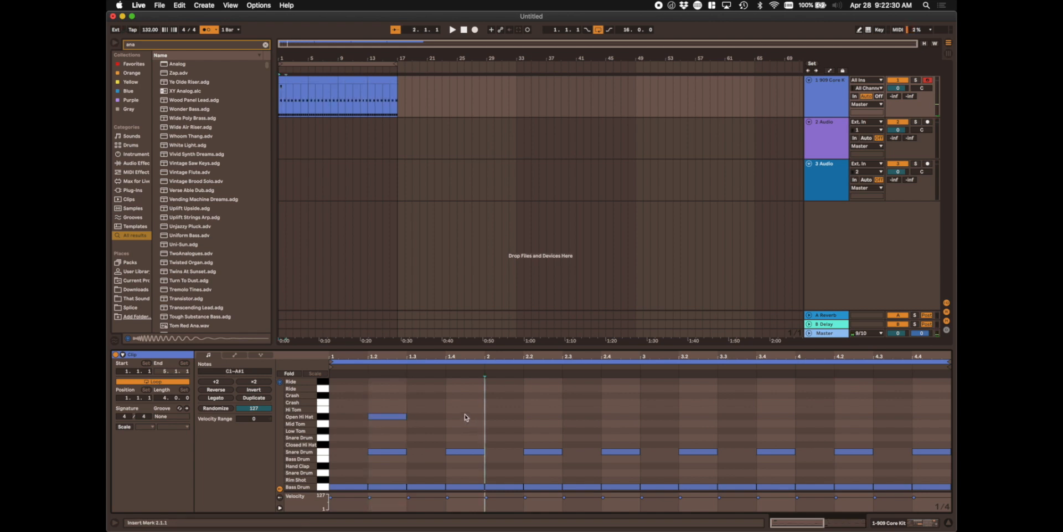
{"action": "double_click", "coordinate": [459, 420]}
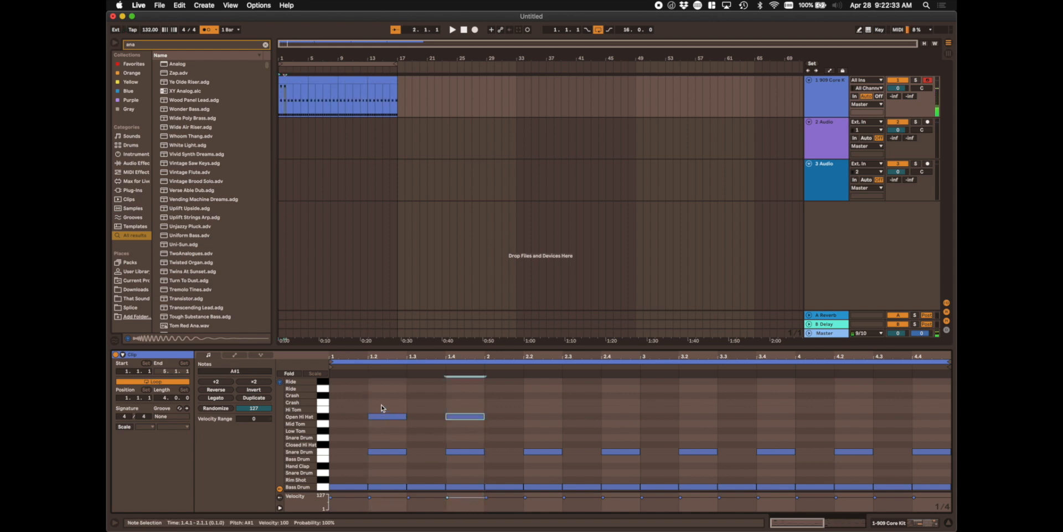
{"action": "left_click", "coordinate": [368, 413]}
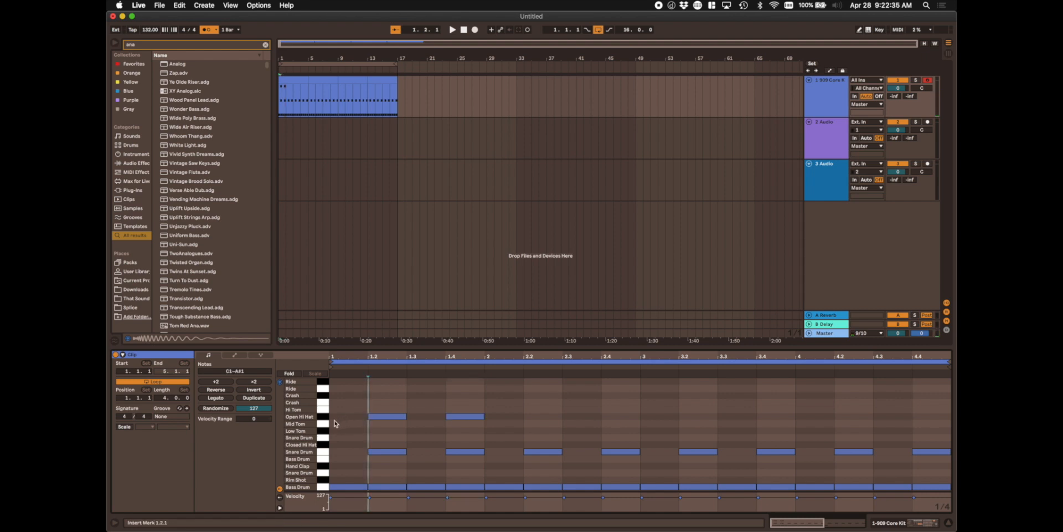
{"action": "left_click_drag", "start_coordinate": [331, 418], "coordinate": [483, 427]}
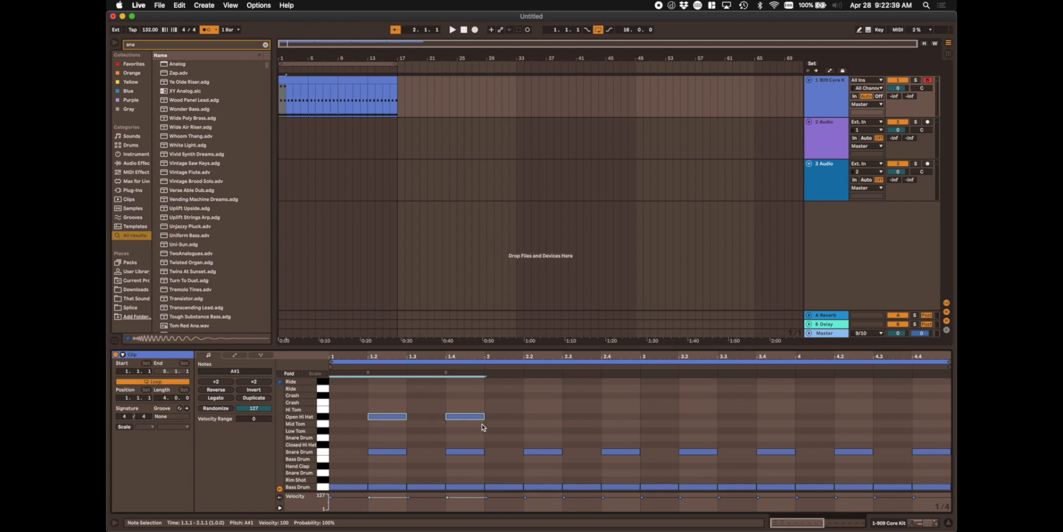
{"action": "key", "text": "super+d"}
{"action": "key", "text": "super+d"}
{"action": "key", "text": "super+d"}
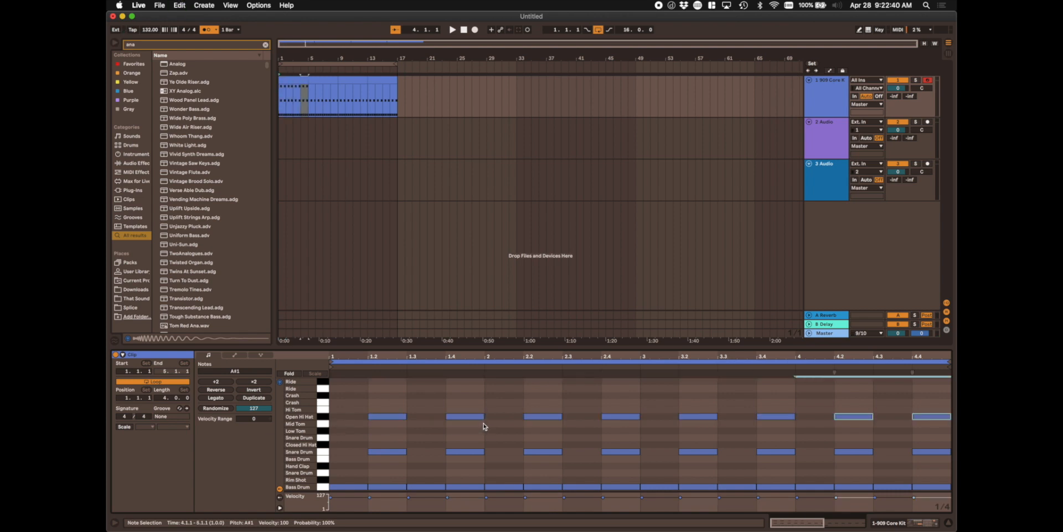
{"action": "key", "text": "space"}
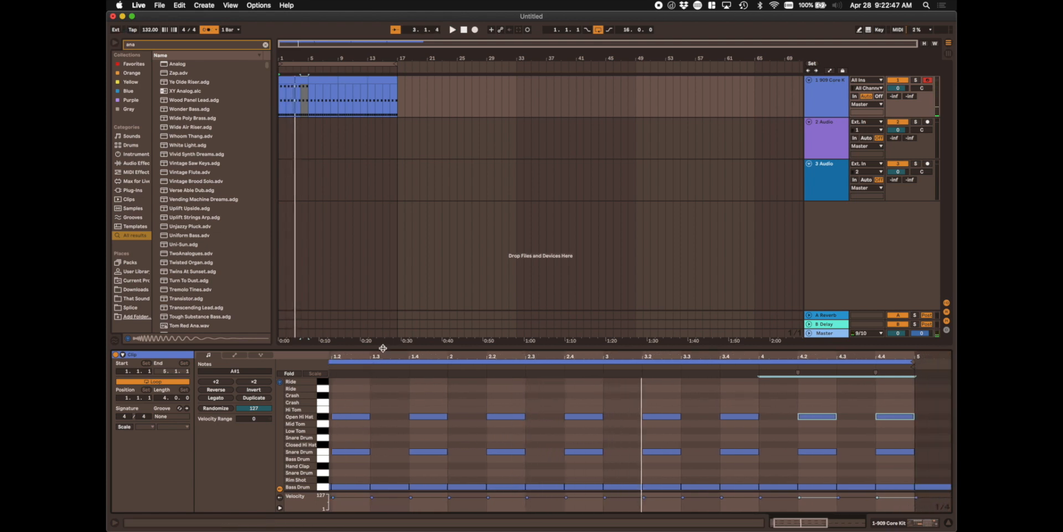
Step: Set the clip grid to 1/8, add a closed hi-hat on beat 1 of bar 1, and fit the first open hi-hat at 1.1.3
{"action": "left_click_drag", "start_coordinate": [384, 355], "coordinate": [412, 348]}
{"action": "right_click", "coordinate": [366, 398]}
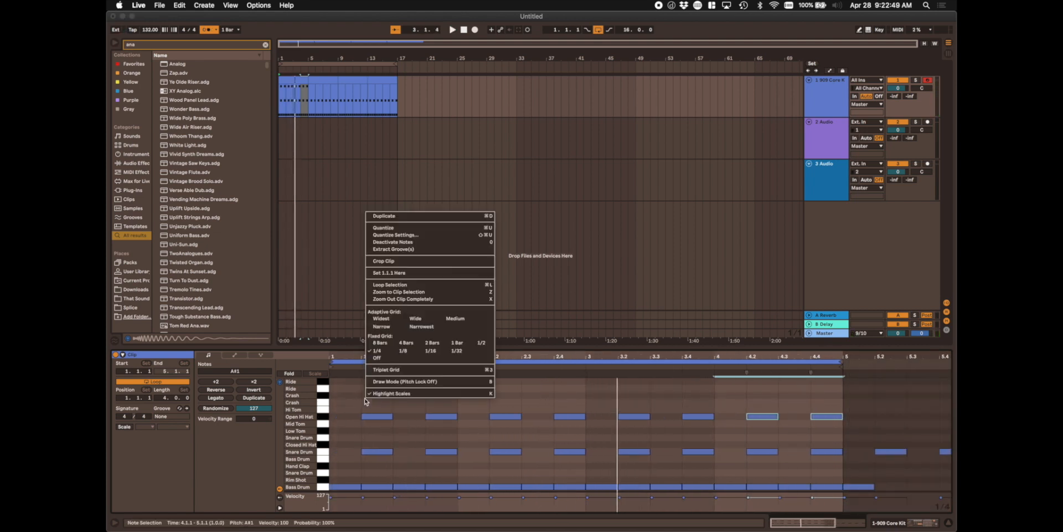
{"action": "left_click", "coordinate": [405, 357]}
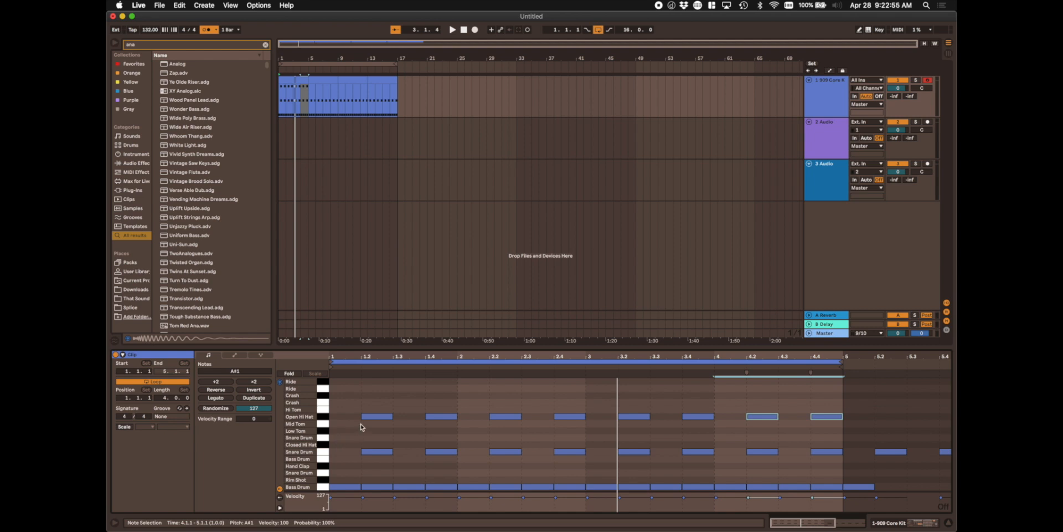
{"action": "right_click", "coordinate": [409, 379]}
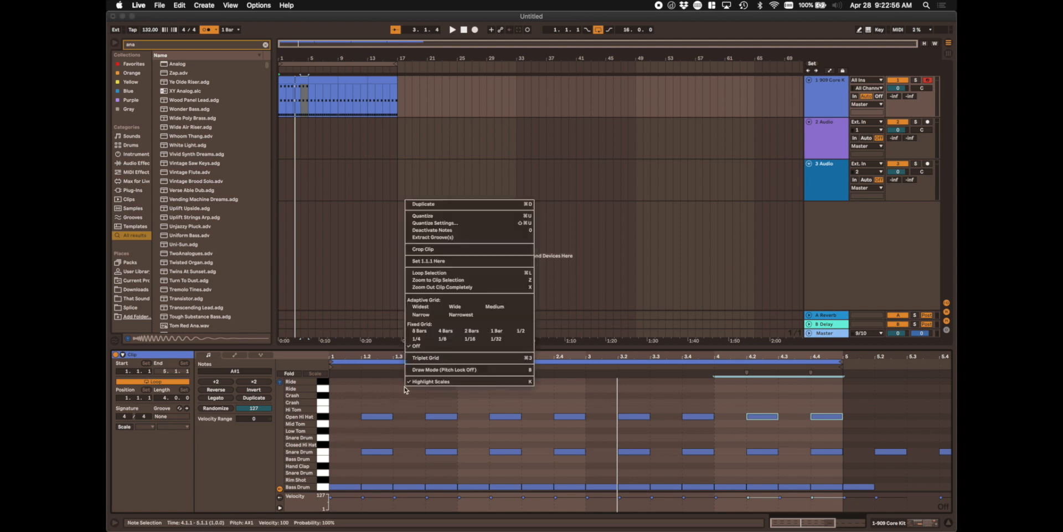
{"action": "left_click", "coordinate": [443, 339]}
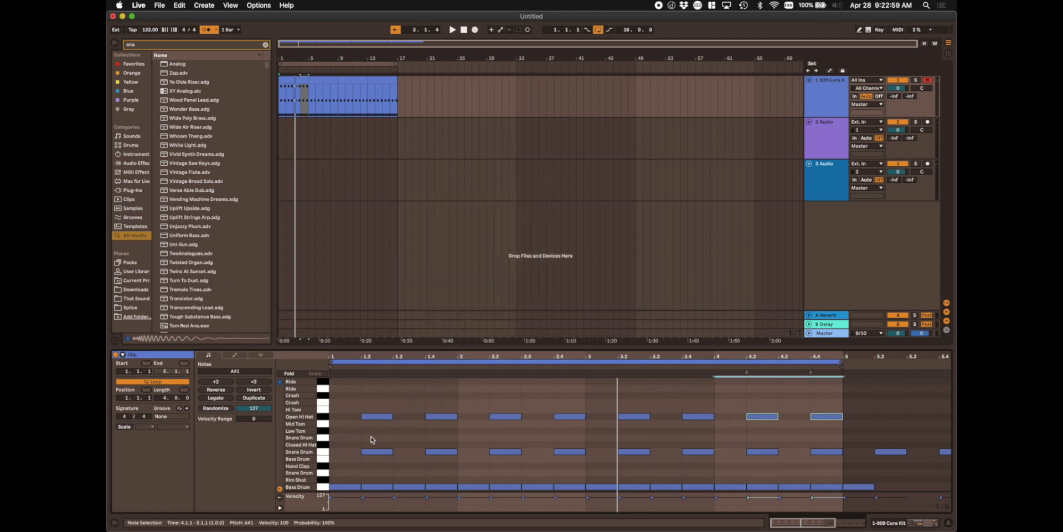
{"action": "double_click", "coordinate": [339, 445]}
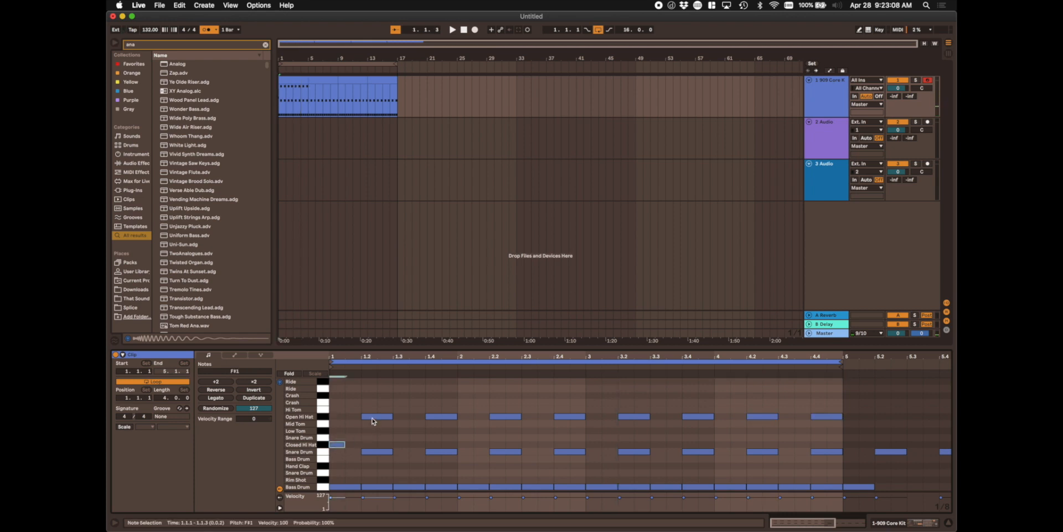
{"action": "left_click_drag", "start_coordinate": [392, 419], "coordinate": [350, 449]}
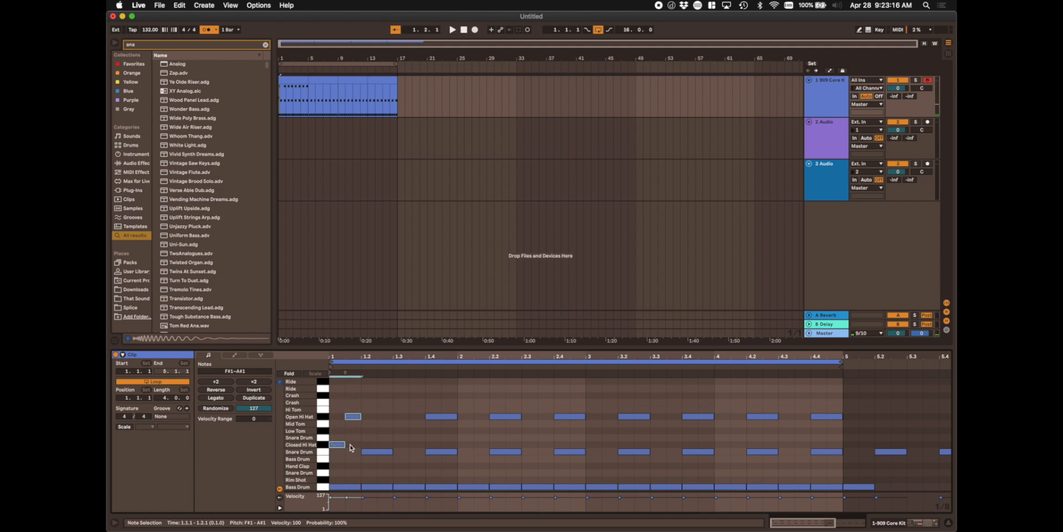
Step: Repeat the alternating closed and open hi-hat pair through the end of bar 4, and play the pattern
{"action": "key", "text": "super+d"}
{"action": "key", "text": "super+d"}
{"action": "key", "text": "super+d"}
{"action": "key", "text": "super+d"}
{"action": "key", "text": "super+d"}
{"action": "key", "text": "super+d"}
{"action": "key", "text": "super+d"}
{"action": "key", "text": "super+d"}
{"action": "key", "text": "super+d"}
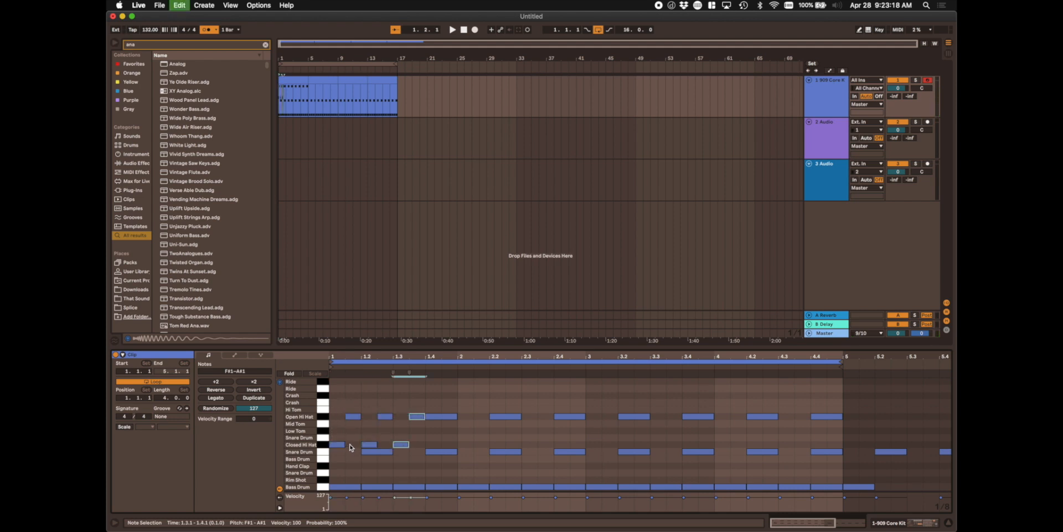
{"action": "key", "text": "super+d"}
{"action": "key", "text": "super+d"}
{"action": "key", "text": "super+d"}
{"action": "key", "text": "super+d"}
{"action": "key", "text": "super+d"}
{"action": "key", "text": "super+d"}
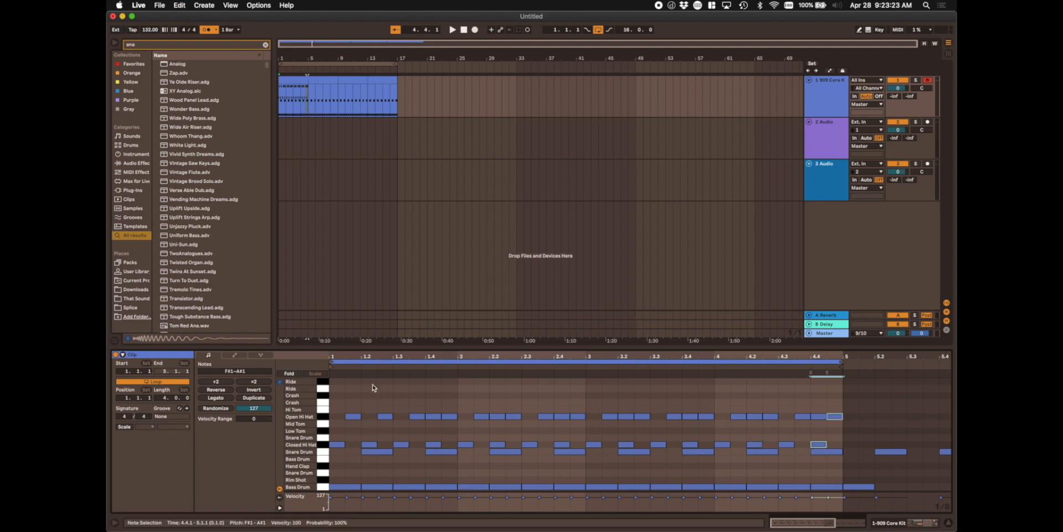
{"action": "key", "text": "space"}
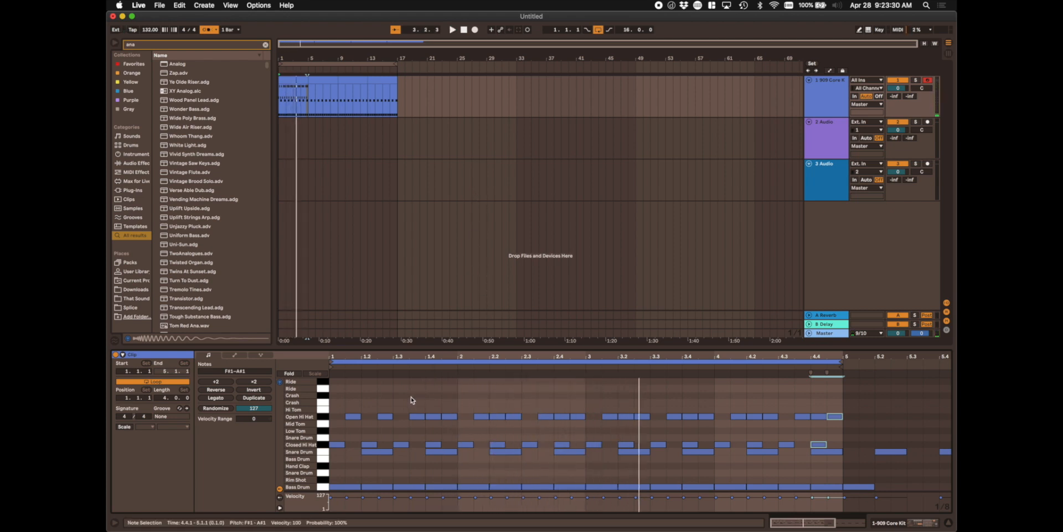
{"action": "key", "text": "space"}
Step: Replace the open hi-hats from 1.3.3 onward with repeats of bar 1's first two open hi-hats through bar 4, and check playback
{"action": "left_click_drag", "start_coordinate": [411, 396], "coordinate": [850, 436]}
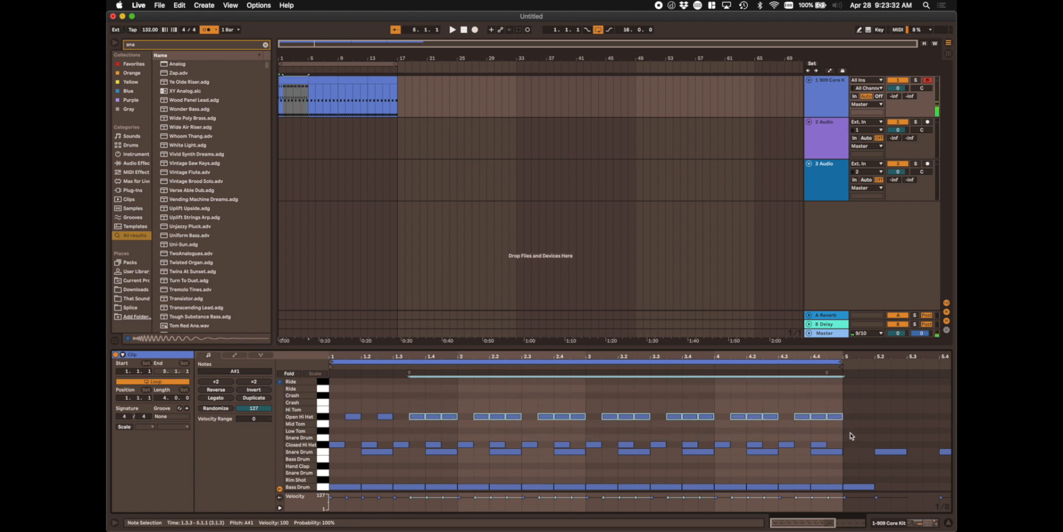
{"action": "key", "text": "Delete"}
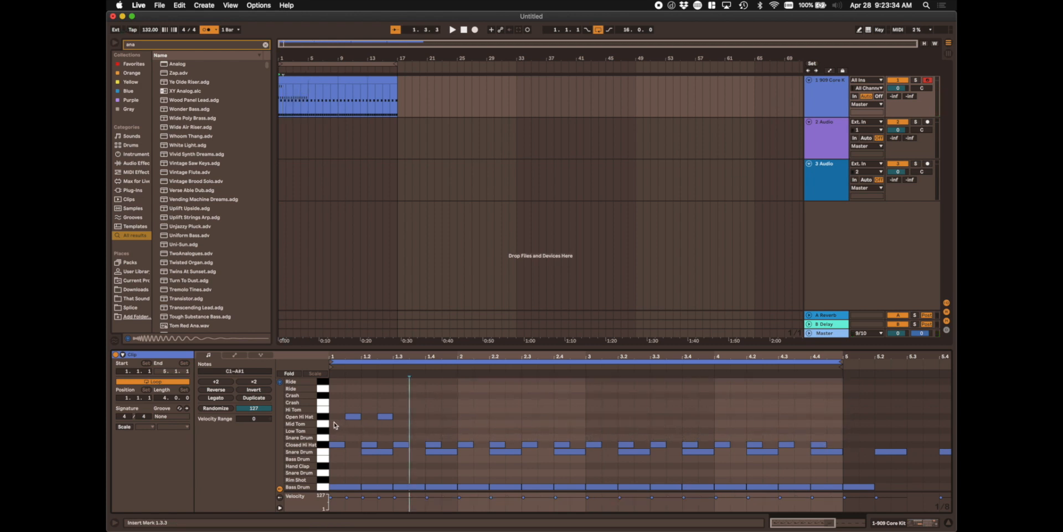
{"action": "left_click_drag", "start_coordinate": [333, 424], "coordinate": [458, 409]}
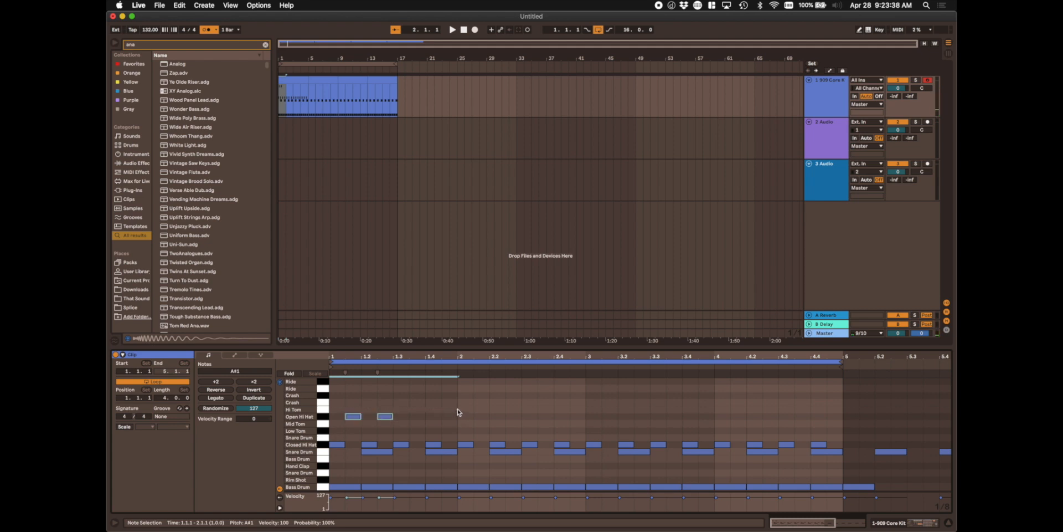
{"action": "key", "text": "super+d"}
{"action": "key", "text": "super+d"}
{"action": "key", "text": "super+d"}
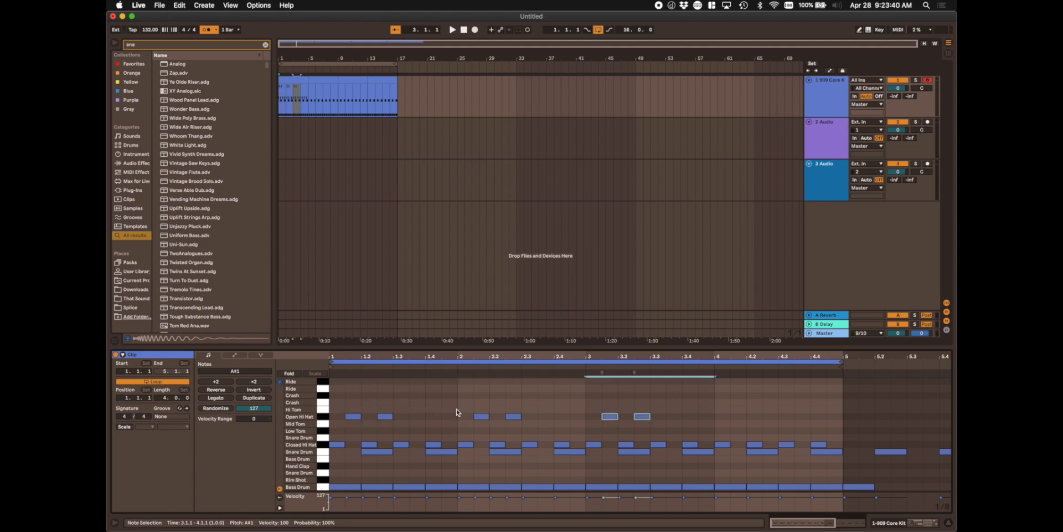
{"action": "key", "text": "space"}
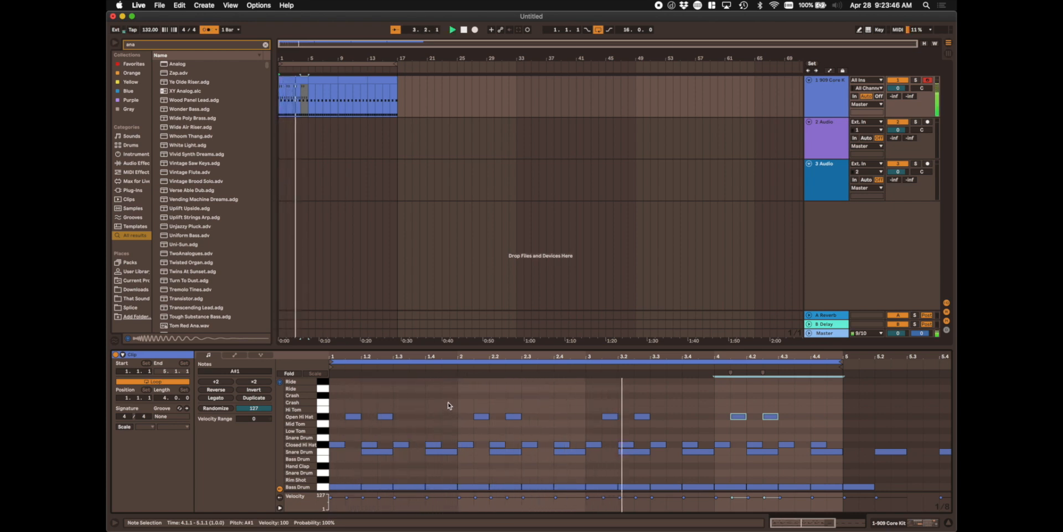
{"action": "scroll", "coordinate": [404, 453], "scroll_direction": "right", "scroll_amount": 2}
{"action": "key", "text": "space"}
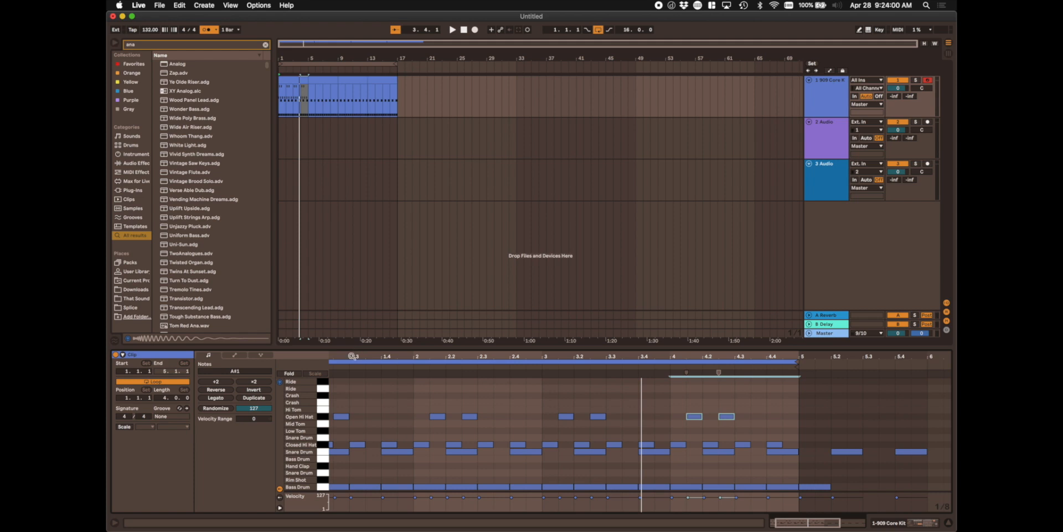
Step: Add a tom fill ending bar 4 with eighth notes: two hi toms on beat 3 and two mid toms on beat 4, and play it
{"action": "double_click", "coordinate": [742, 409]}
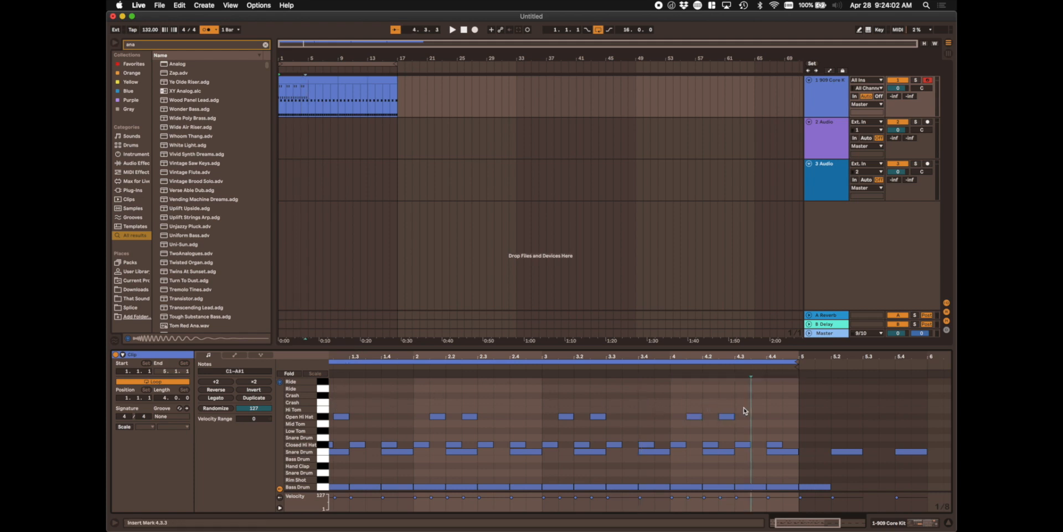
{"action": "double_click", "coordinate": [759, 410]}
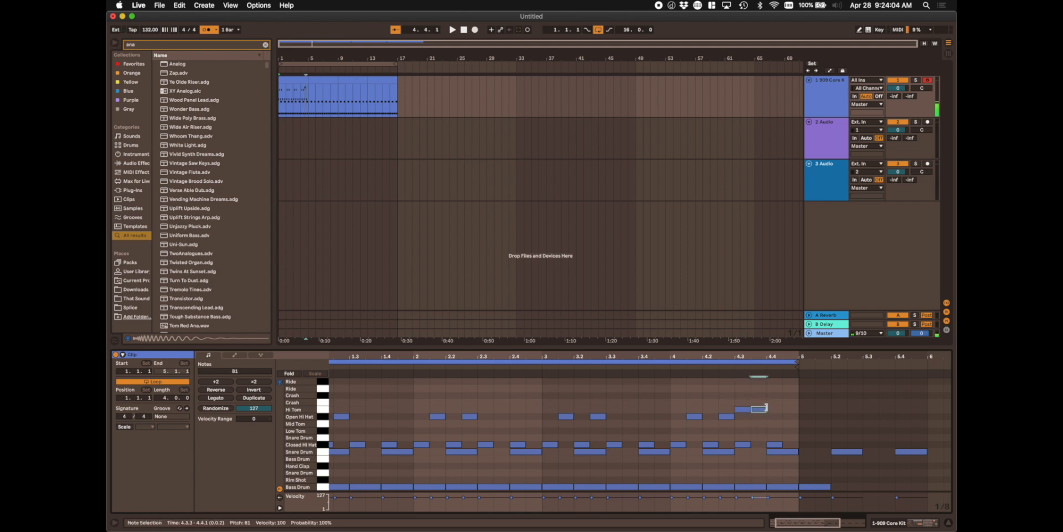
{"action": "double_click", "coordinate": [774, 424]}
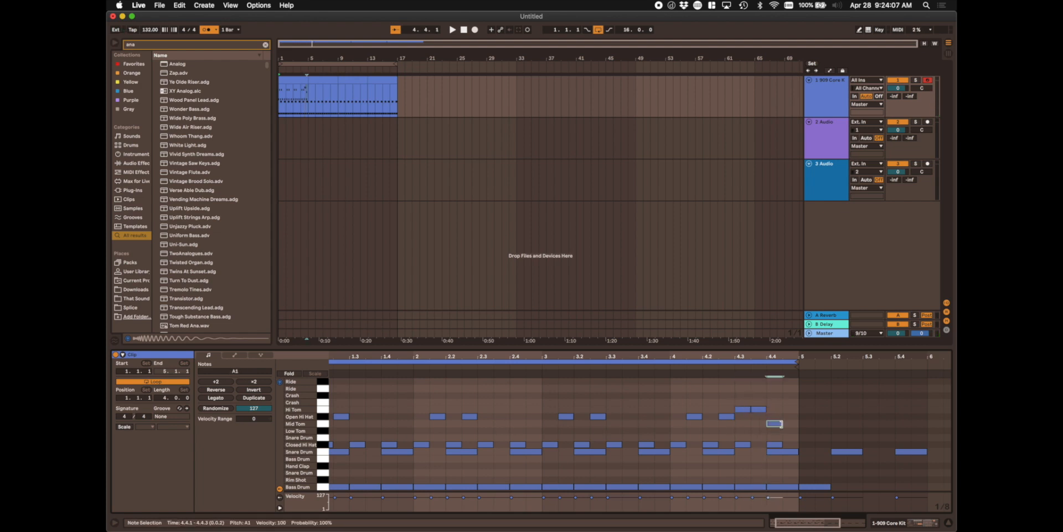
{"action": "double_click", "coordinate": [791, 424]}
{"action": "key", "text": "space"}
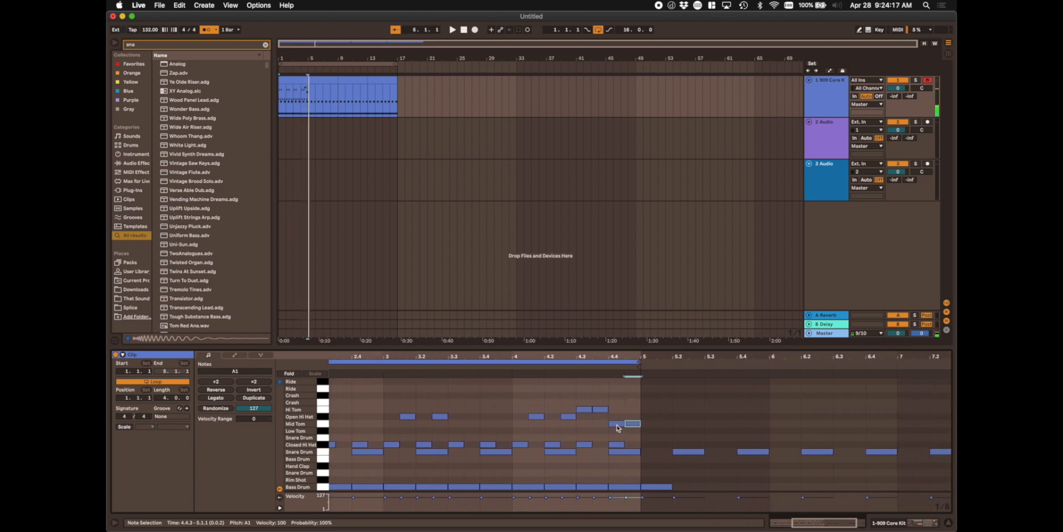
{"action": "key", "text": "space"}
Step: Set the grid to 1/16, replace the mid tom at 4.4 with two sixteenth notes, and play back the fill
{"action": "right_click", "coordinate": [613, 424]}
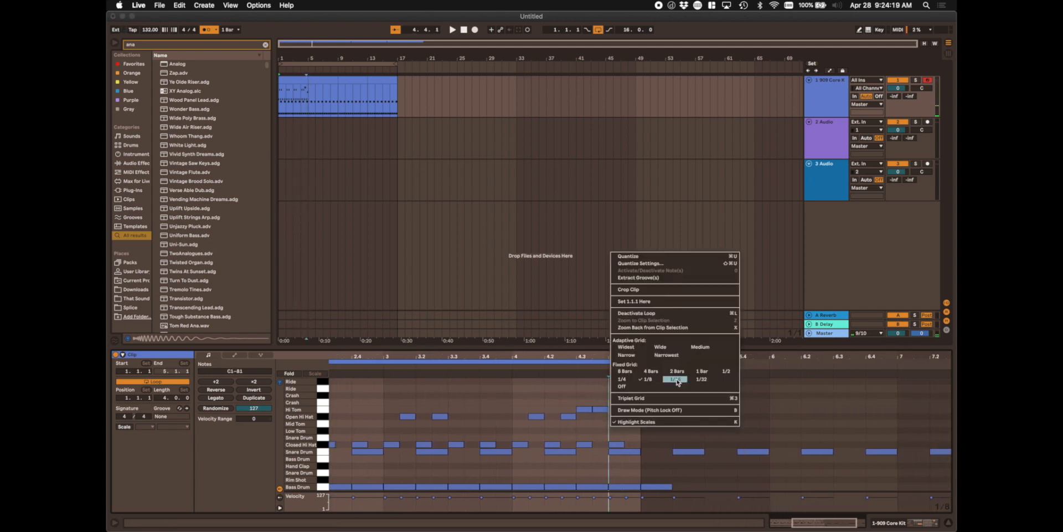
{"action": "left_click", "coordinate": [676, 379]}
{"action": "double_click", "coordinate": [621, 424]}
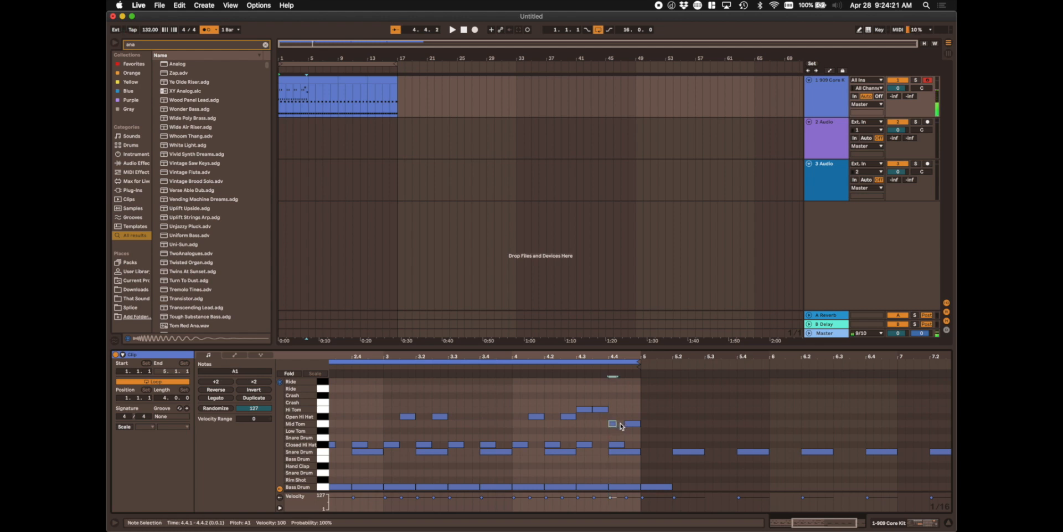
{"action": "key", "text": "space"}
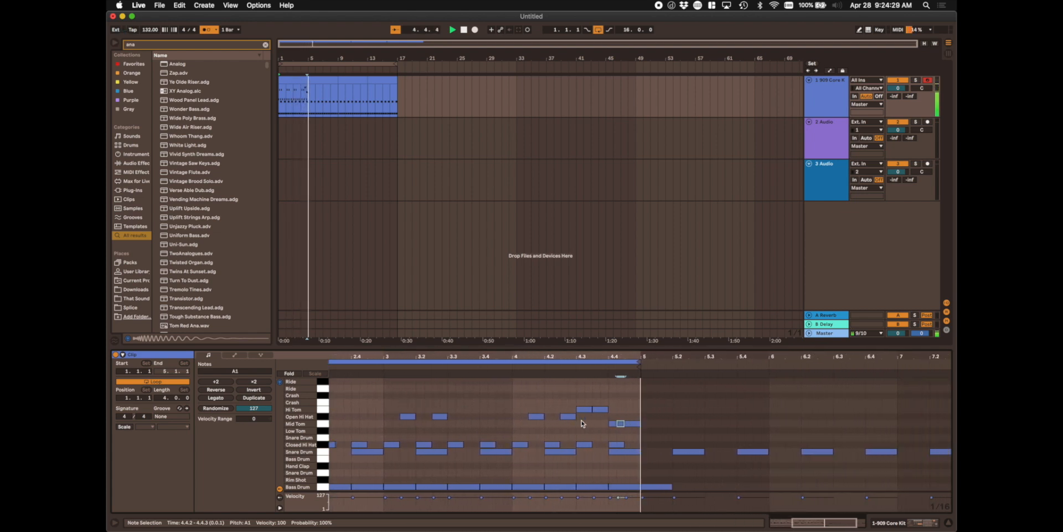
{"action": "key", "text": "space"}
Step: Duplicate the finished four-bar drum clip over bars 5 to 16, remove the extra copy at bar 17, and return to the start
{"action": "left_click", "coordinate": [298, 82]}
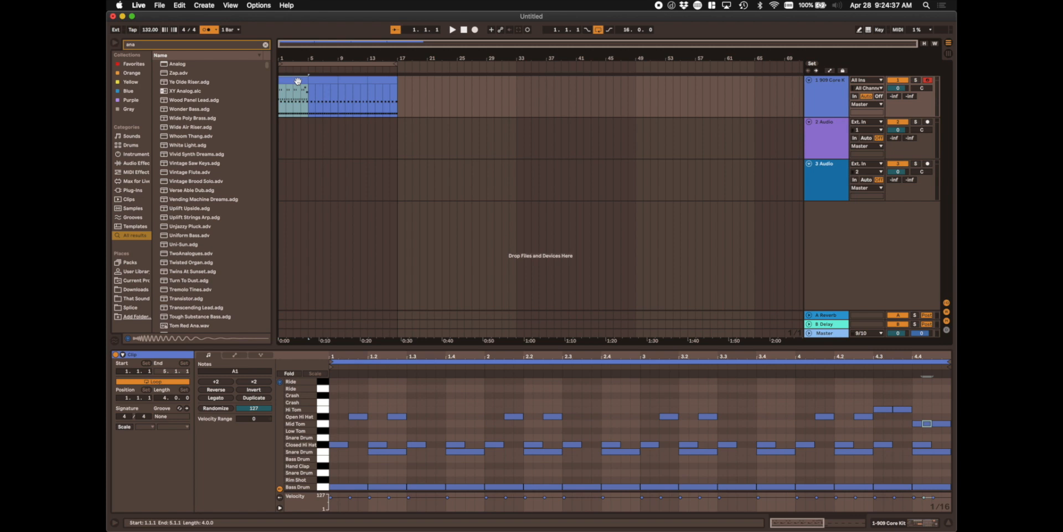
{"action": "key", "text": "super+d"}
{"action": "key", "text": "super+d"}
{"action": "key", "text": "super+d"}
{"action": "key", "text": "super+d"}
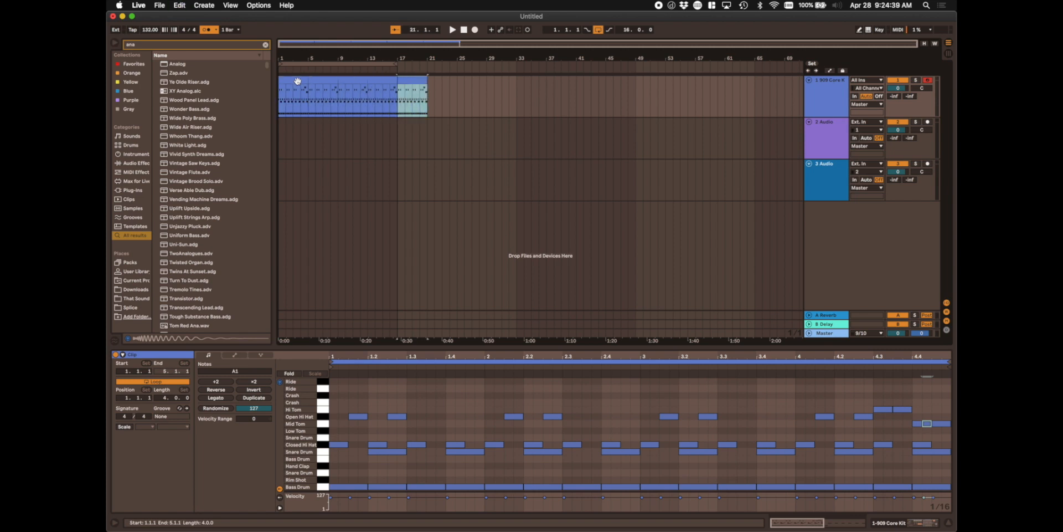
{"action": "key", "text": "Delete"}
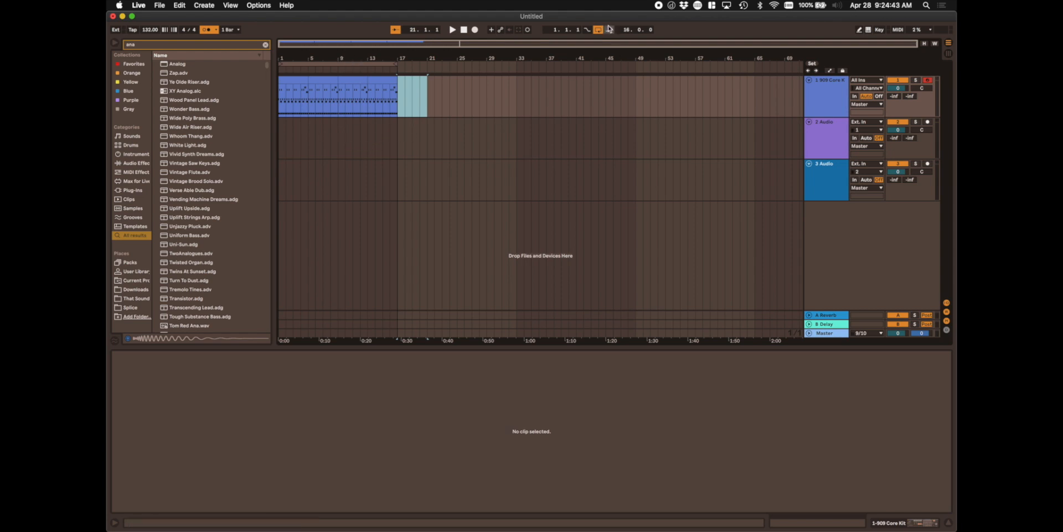
{"action": "left_click", "coordinate": [464, 30]}
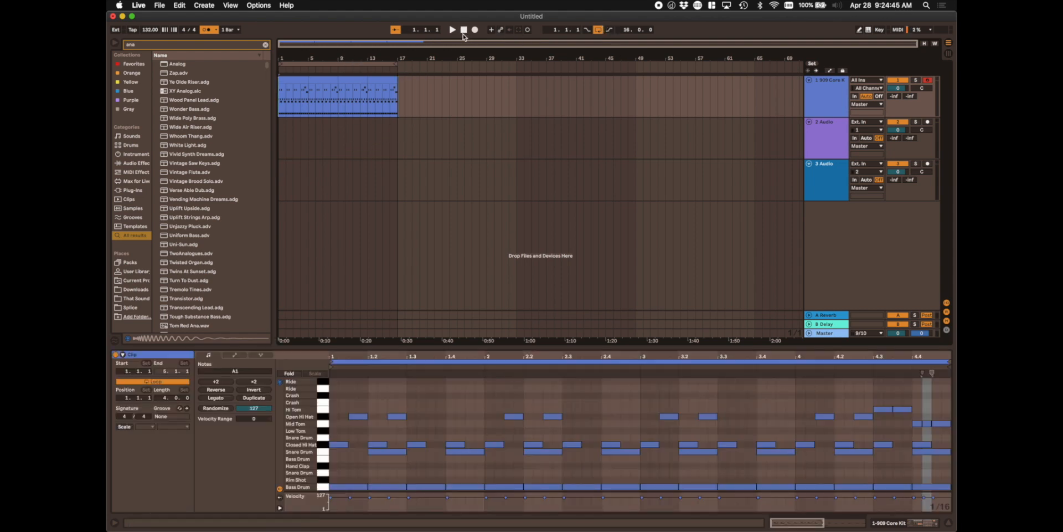
Step: Find Fuzzy Analog Keys.adg among Analog's Synth Keys instrument presets and load it onto a new track below the audio tracks
{"action": "left_click", "coordinate": [264, 45]}
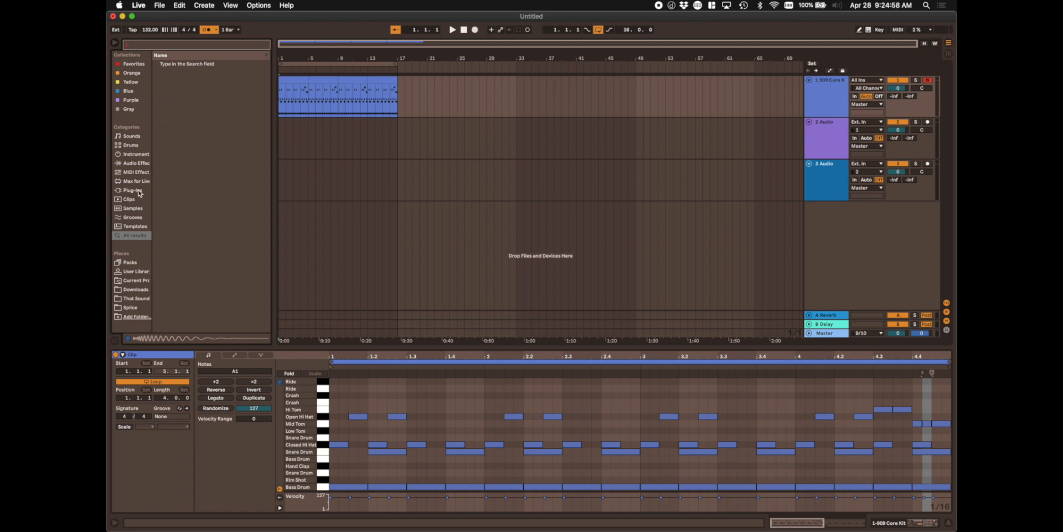
{"action": "left_click", "coordinate": [143, 155]}
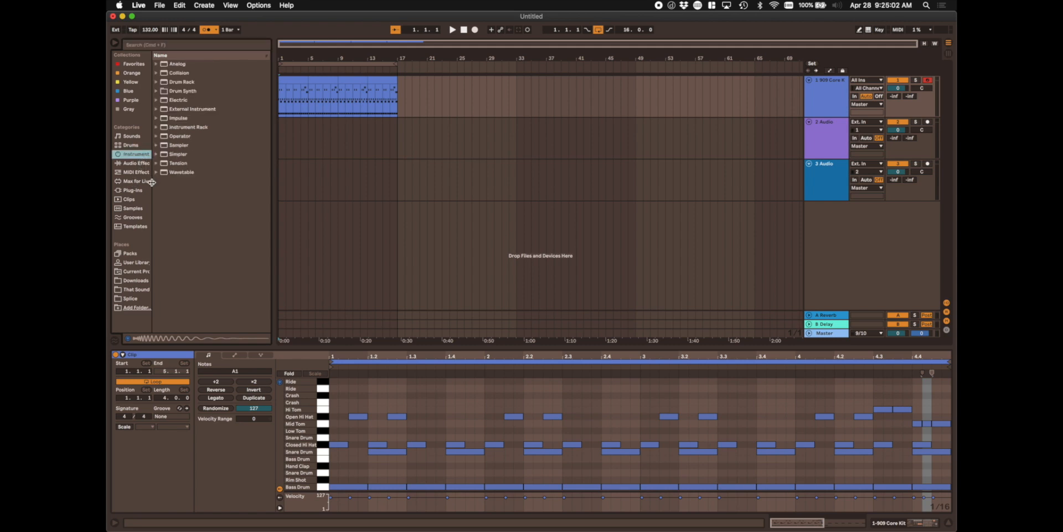
{"action": "left_click_drag", "start_coordinate": [151, 182], "coordinate": [162, 181]}
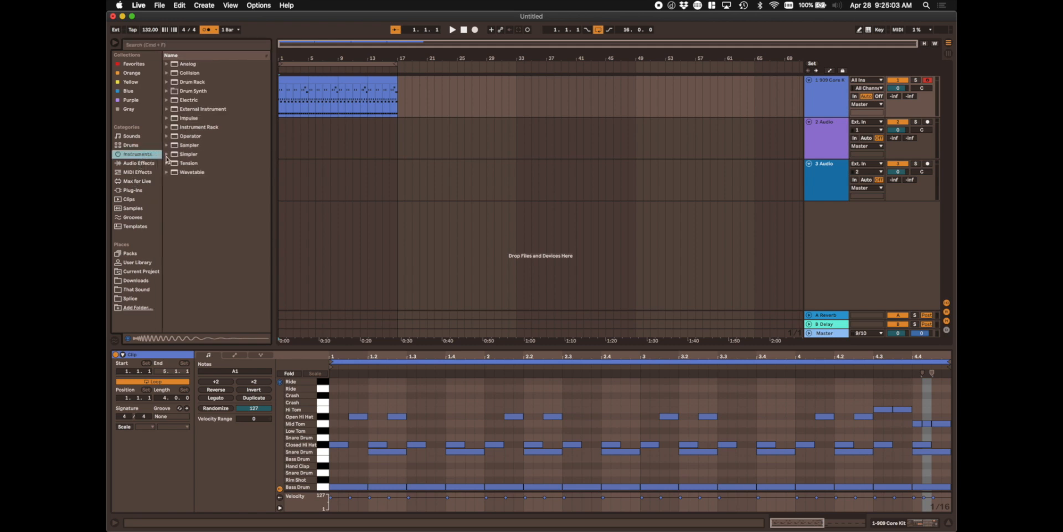
{"action": "left_click", "coordinate": [166, 65]}
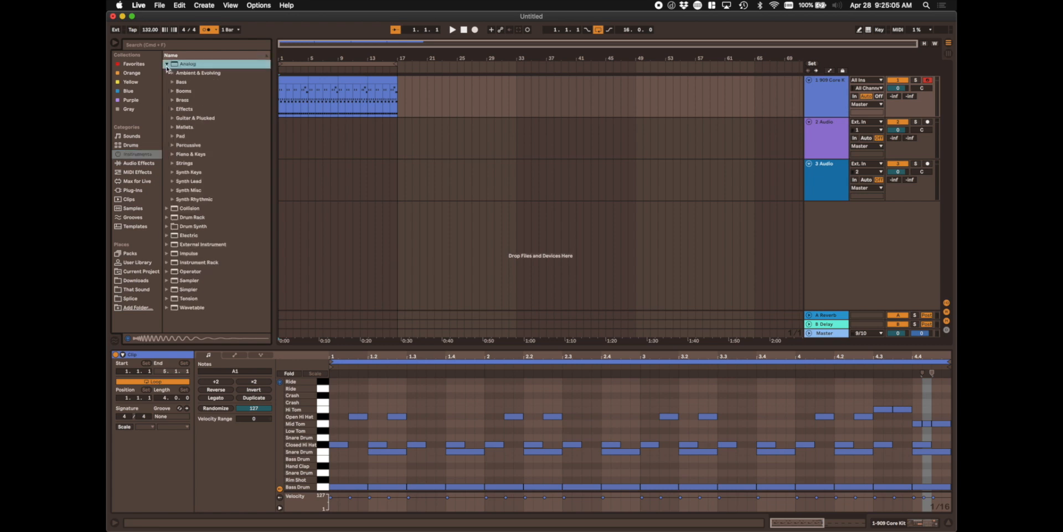
{"action": "left_click", "coordinate": [173, 174]}
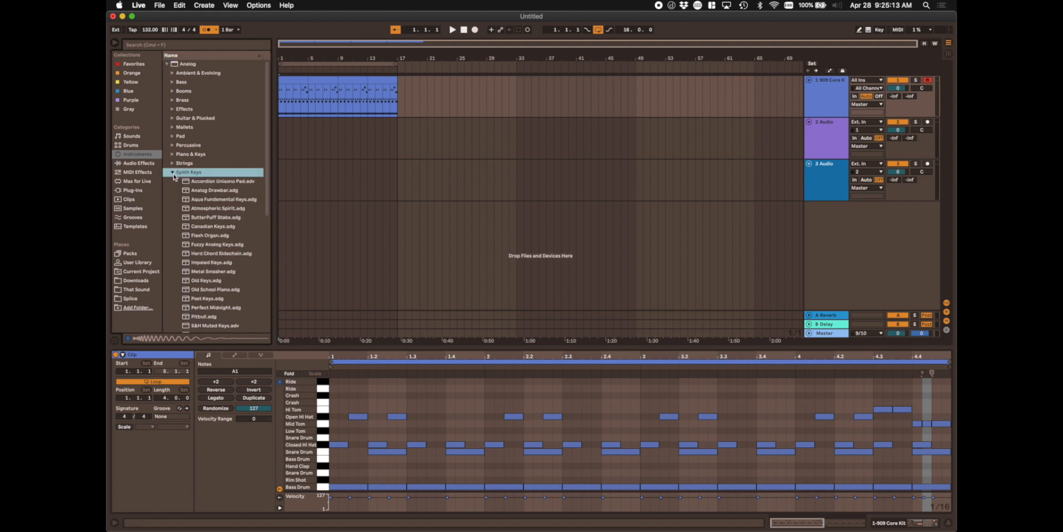
{"action": "left_click", "coordinate": [201, 248]}
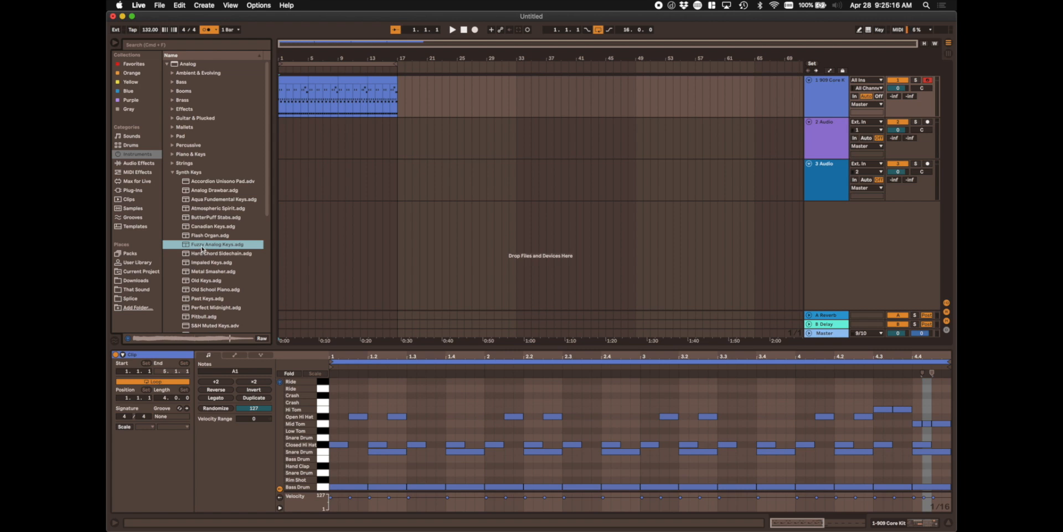
{"action": "left_click_drag", "start_coordinate": [202, 247], "coordinate": [289, 229]}
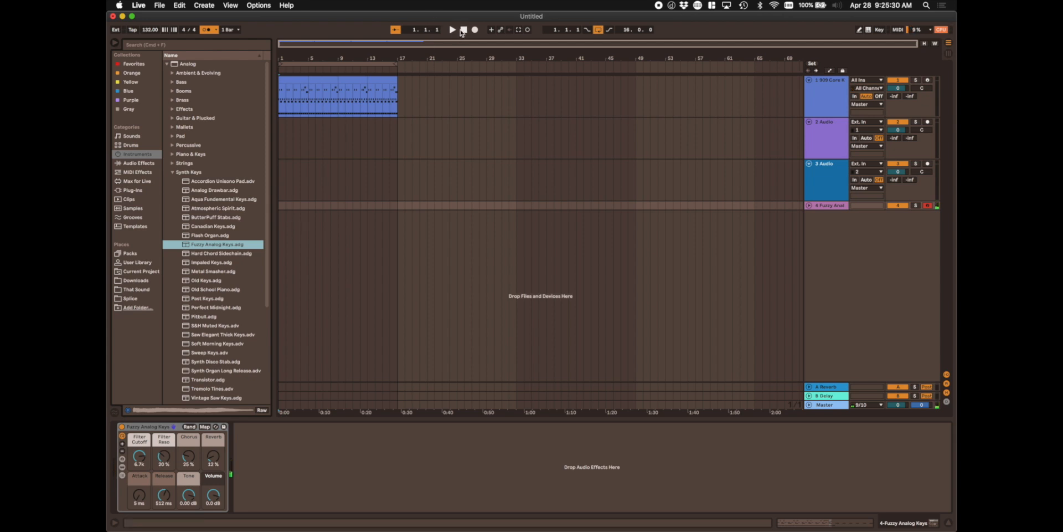
Step: Unfold the Fuzzy Analog Keys track and record a chord part on it from bar 1 for about eight bars
{"action": "left_click", "coordinate": [808, 206]}
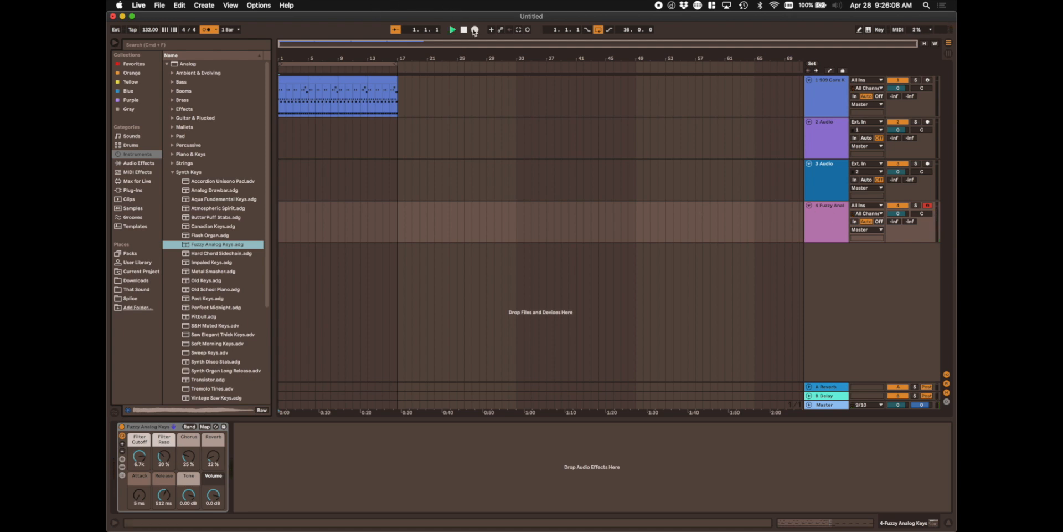
{"action": "left_click", "coordinate": [475, 31]}
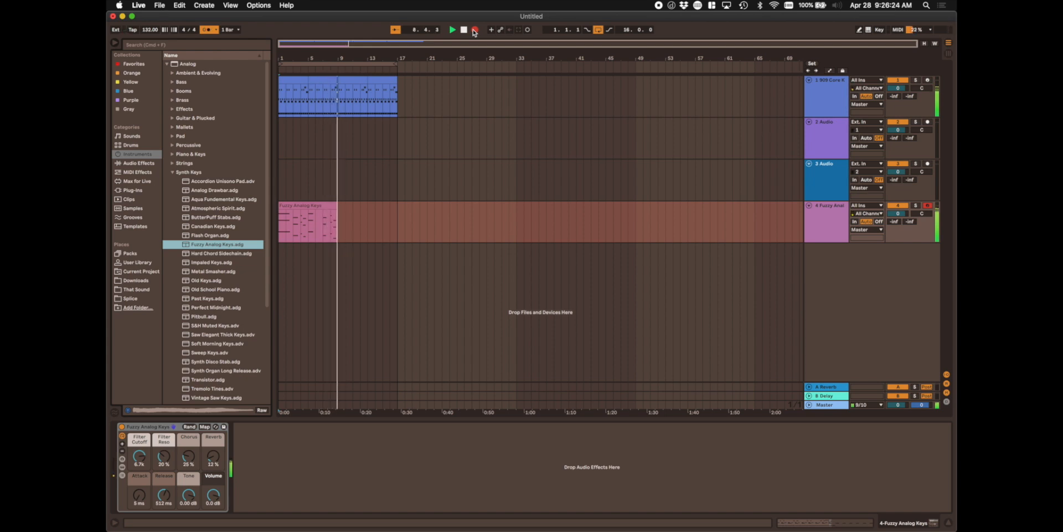
{"action": "left_click", "coordinate": [475, 30]}
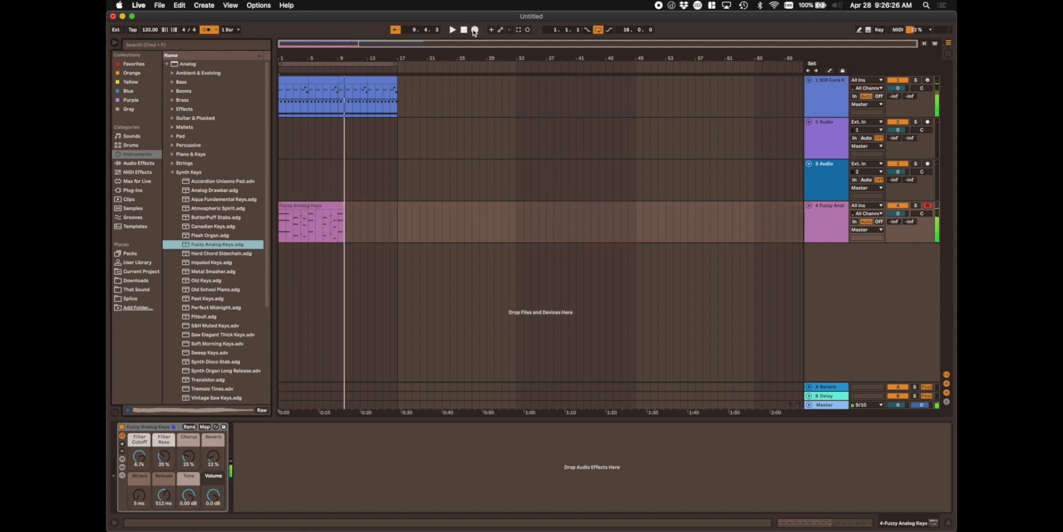
{"action": "left_click", "coordinate": [324, 223]}
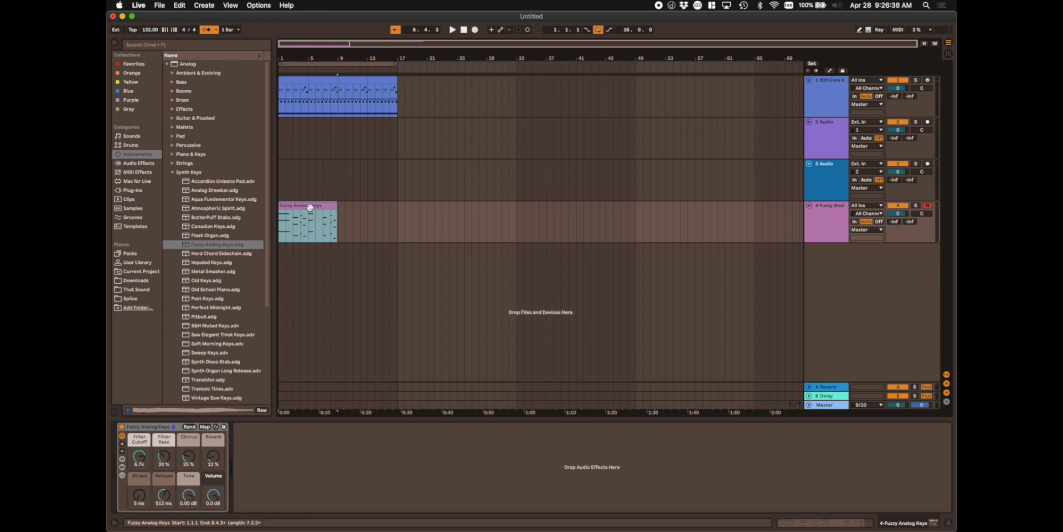
{"action": "key", "text": "super+d"}
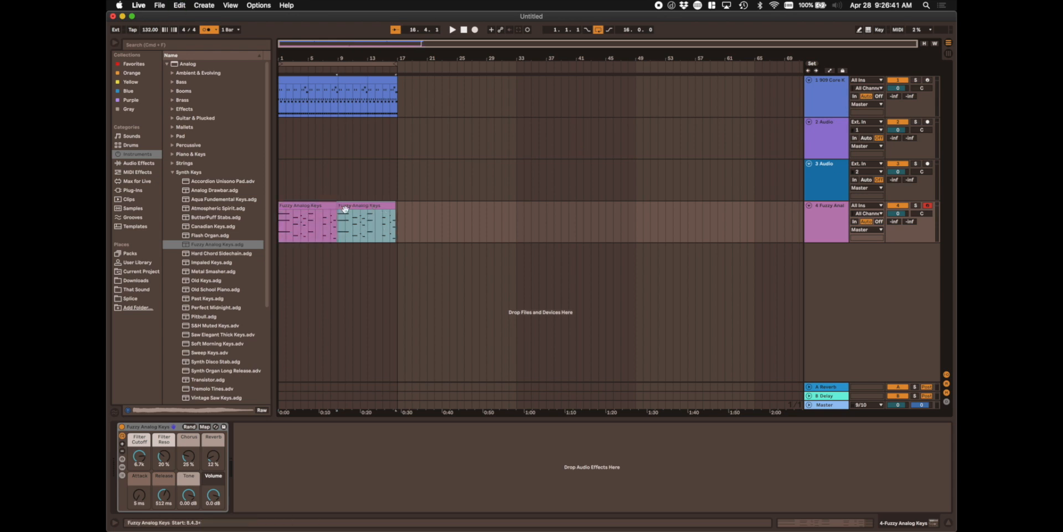
{"action": "key", "text": "Delete"}
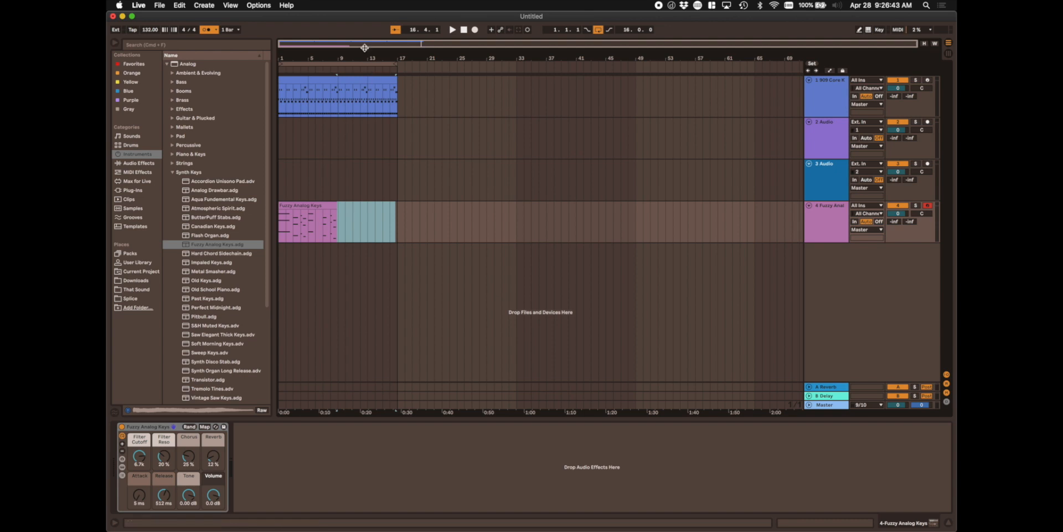
Step: Extend the end of the recorded Fuzzy Analog Keys clip to 9.1.1 and open its notes for editing
{"action": "left_click_drag", "start_coordinate": [350, 56], "coordinate": [571, 103]}
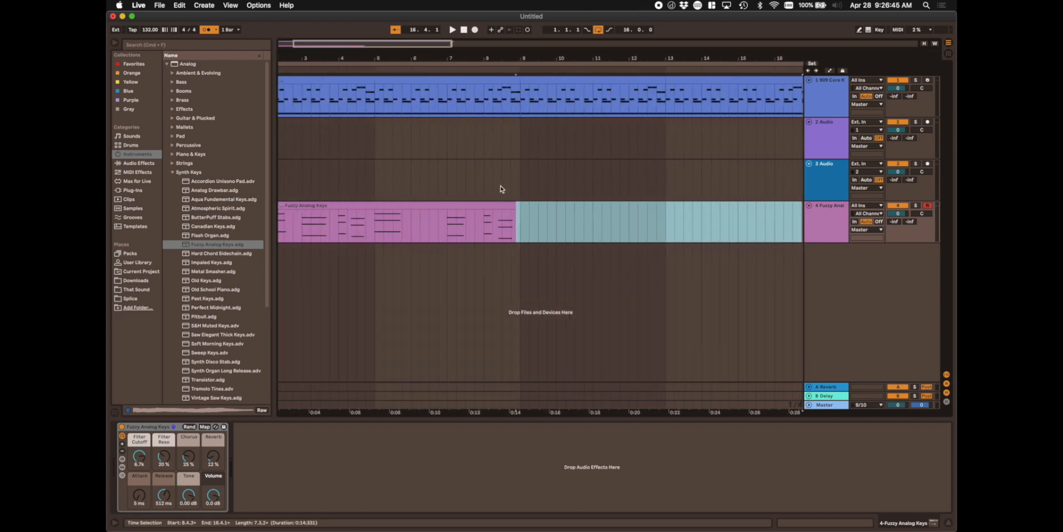
{"action": "left_click_drag", "start_coordinate": [515, 207], "coordinate": [519, 207]}
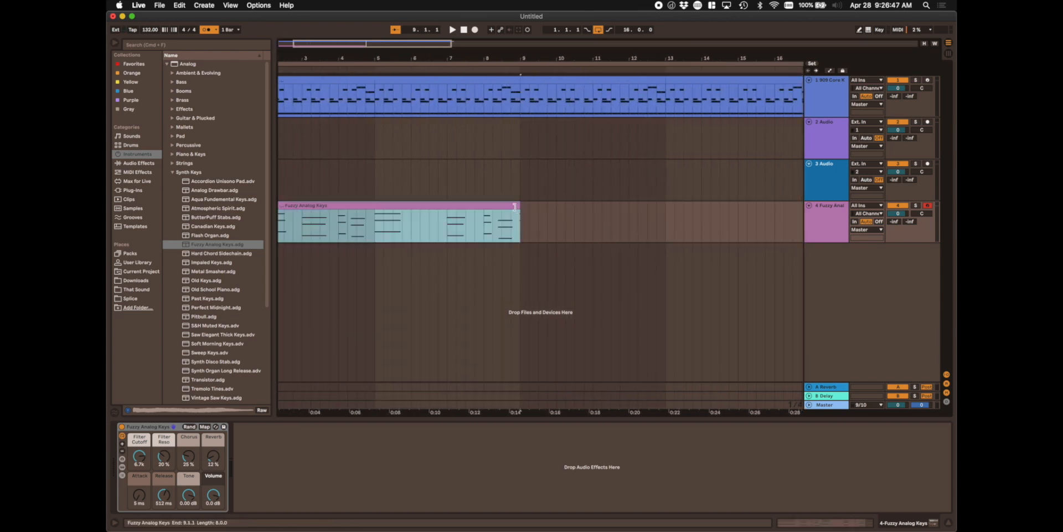
{"action": "double_click", "coordinate": [515, 206]}
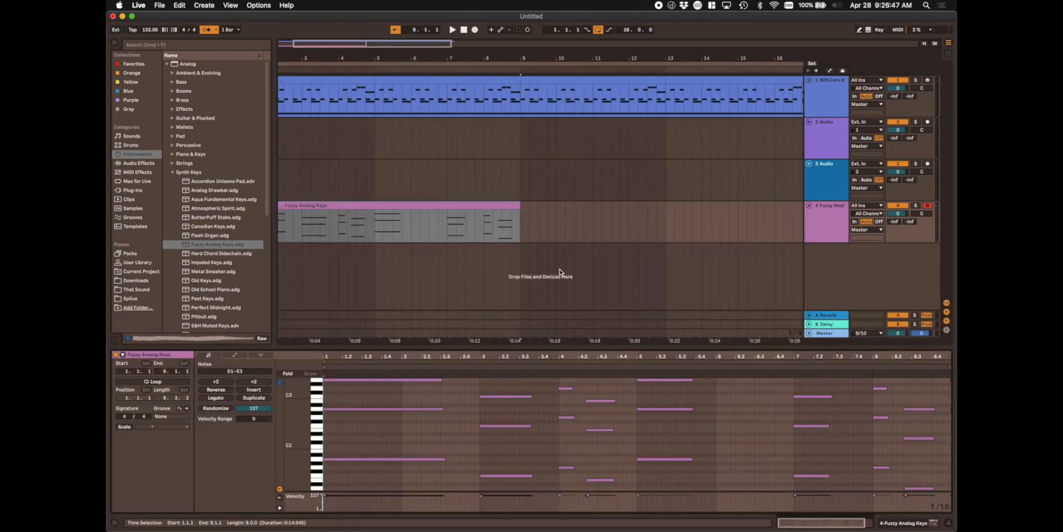
{"action": "left_click", "coordinate": [944, 408]}
{"action": "left_click", "coordinate": [942, 482]}
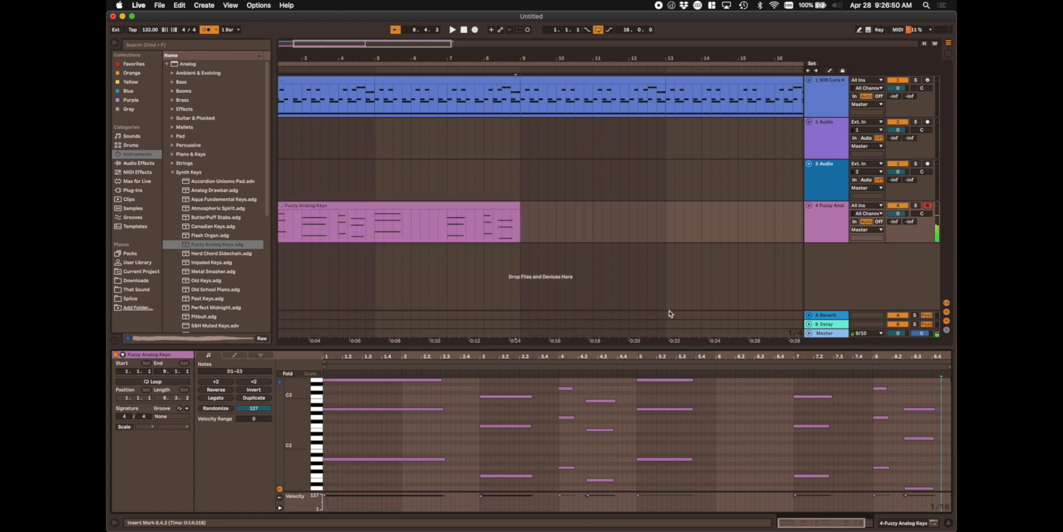
{"action": "scroll", "coordinate": [908, 384], "scroll_direction": "up", "scroll_amount": 1}
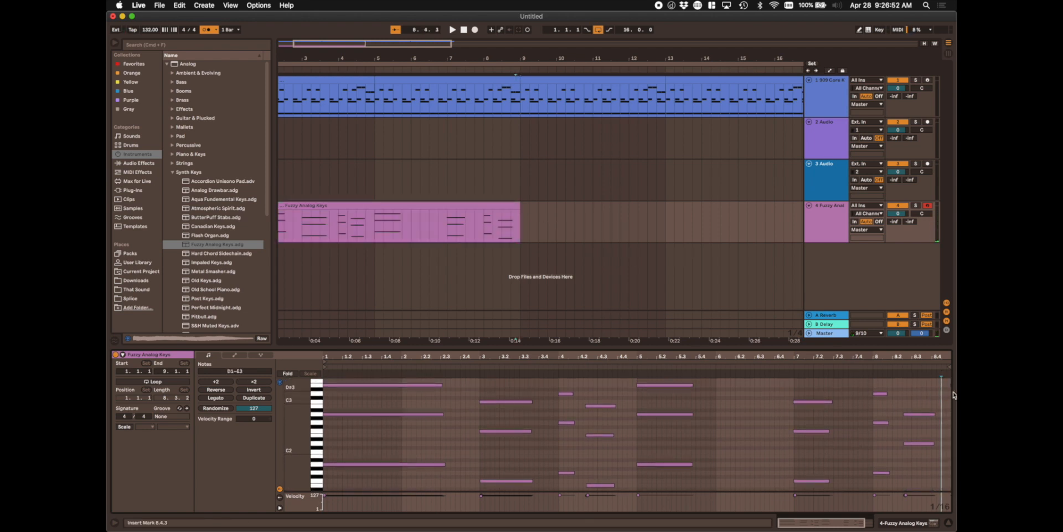
{"action": "left_click_drag", "start_coordinate": [945, 382], "coordinate": [957, 411]}
{"action": "left_click", "coordinate": [948, 411]}
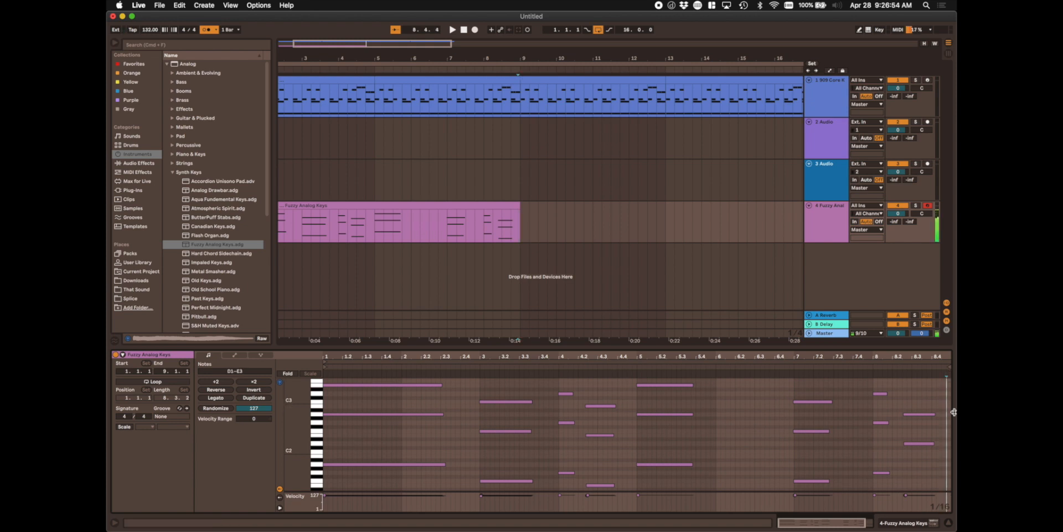
Step: Set the Fuzzy Analog Keys track's volume to -6.0 dB and duplicate its eight-bar clip over bars 9 to 16
{"action": "left_click_drag", "start_coordinate": [891, 214], "coordinate": [891, 225]}
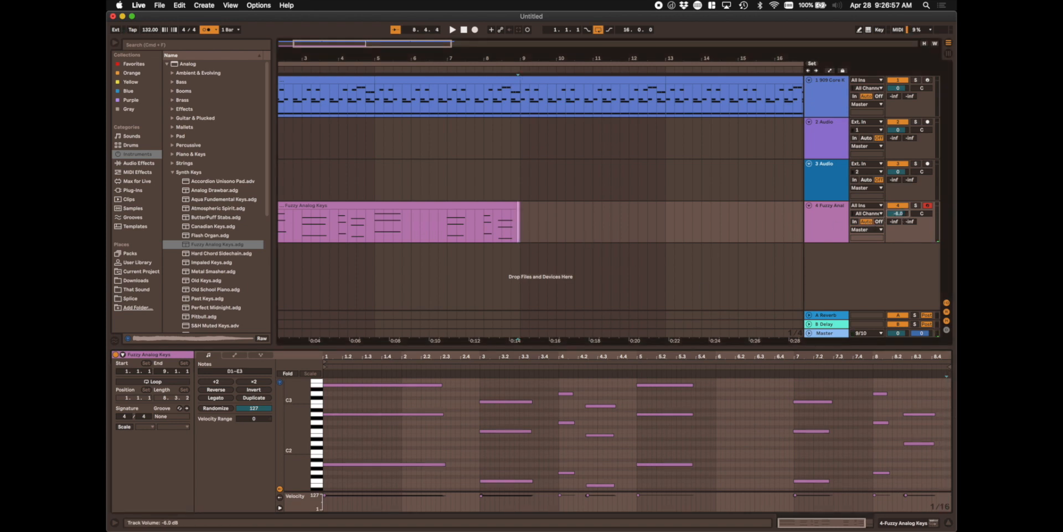
{"action": "left_click", "coordinate": [445, 207]}
{"action": "key", "text": "super+d"}
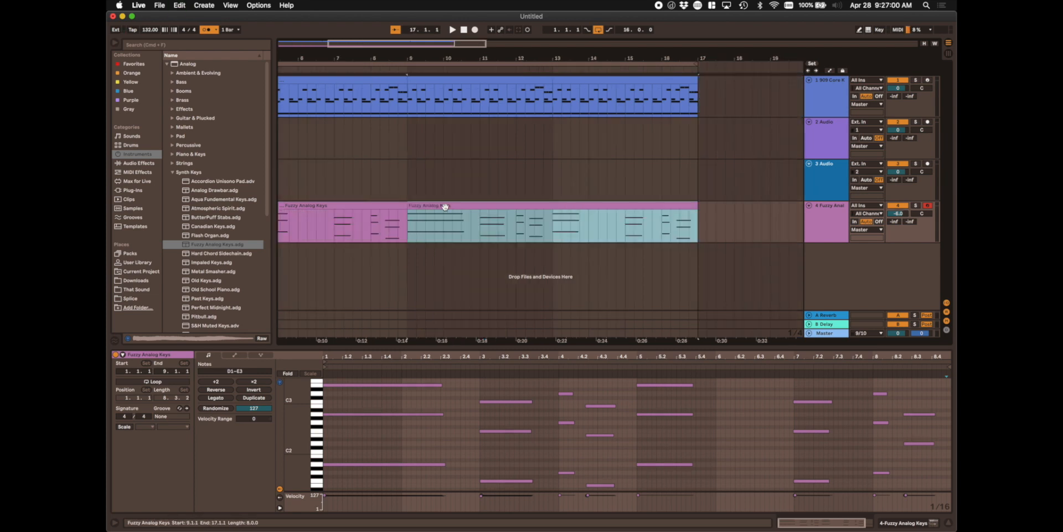
Step: Play the arrangement from the start and lower the Fuzzy Analog Keys track's volume to -17.3 dB
{"action": "left_click", "coordinate": [463, 31]}
{"action": "left_click", "coordinate": [452, 30]}
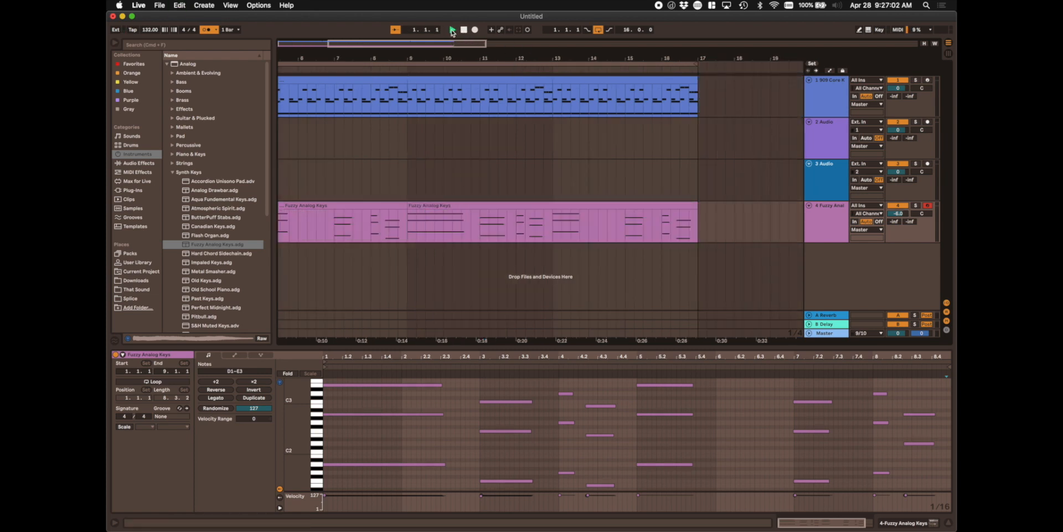
{"action": "left_click_drag", "start_coordinate": [898, 213], "coordinate": [898, 230]}
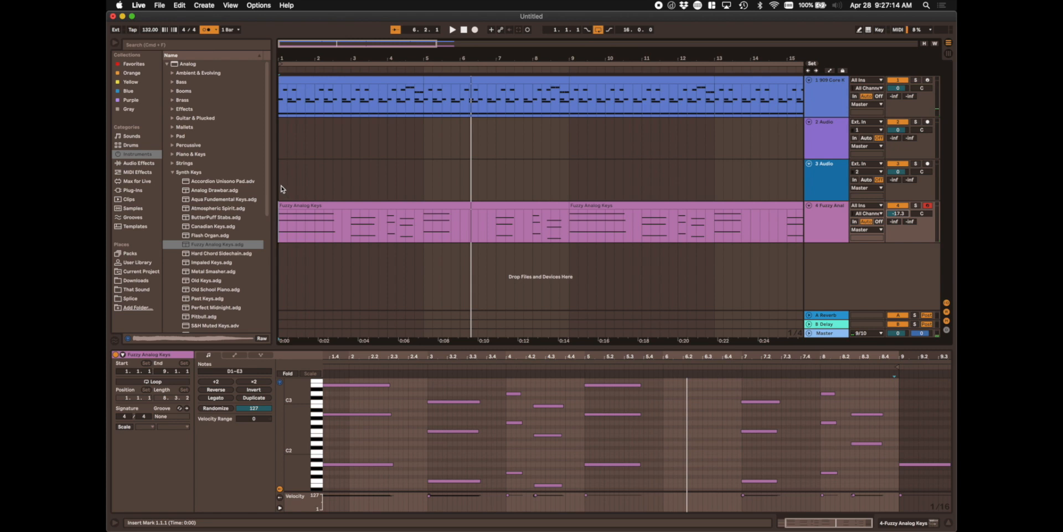
Step: Find the 101 Bass Sidechain Fuzz preset among Analog's Bass instruments and load it onto a new track below the synth
{"action": "left_click", "coordinate": [172, 172]}
{"action": "left_click", "coordinate": [188, 66]}
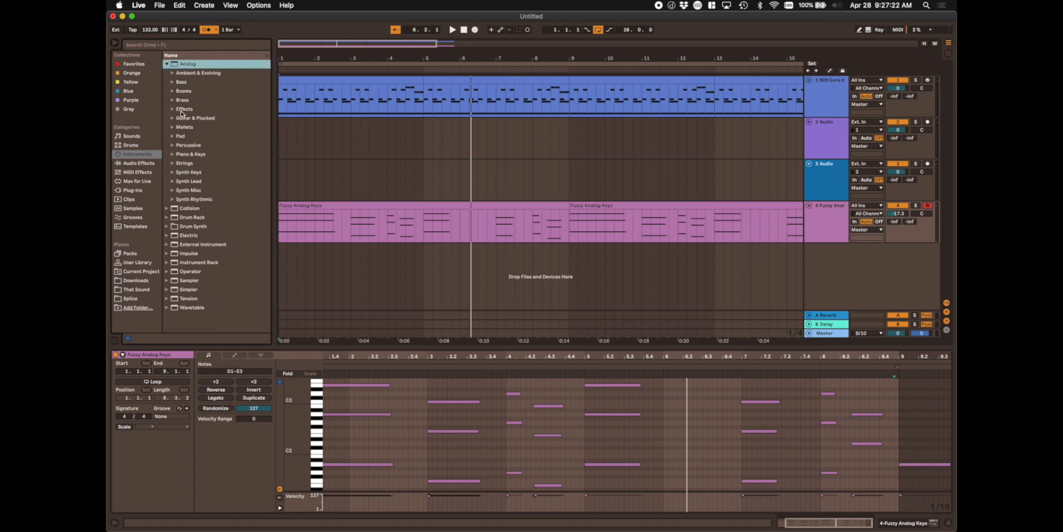
{"action": "left_click", "coordinate": [173, 82]}
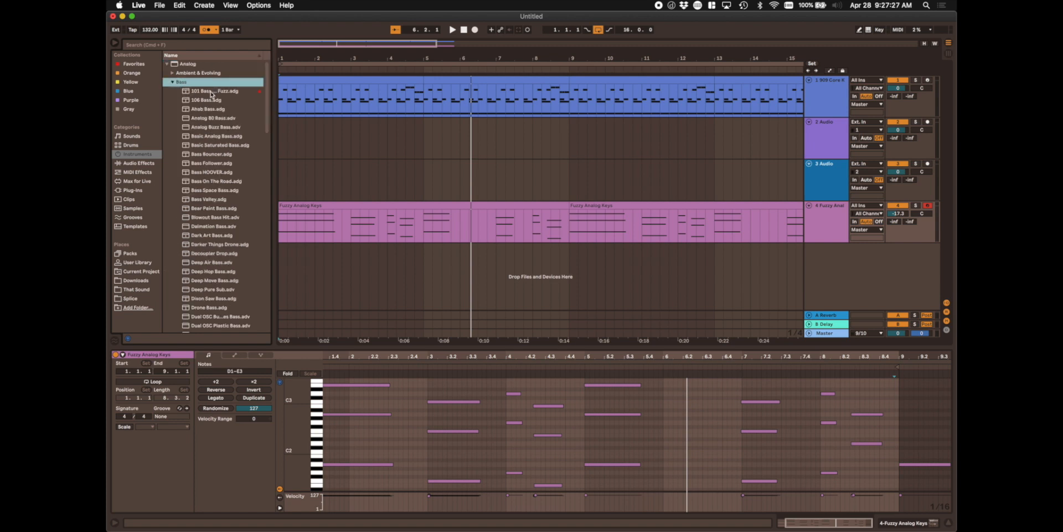
{"action": "left_click_drag", "start_coordinate": [209, 94], "coordinate": [309, 260]}
{"action": "left_click_drag", "start_coordinate": [299, 269], "coordinate": [304, 261]}
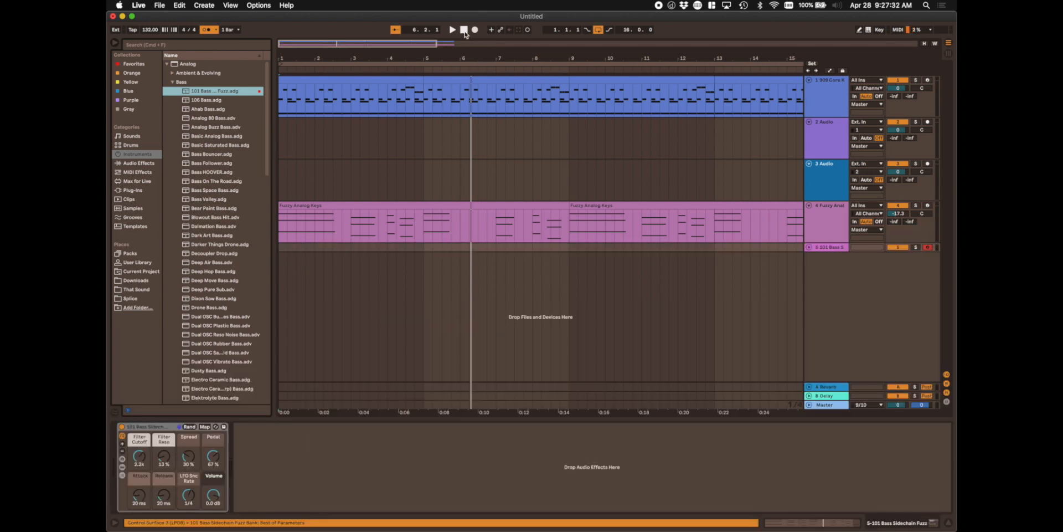
Step: Return to the start, unfold the new bass track, and lower its volume to about -5 dB
{"action": "left_click", "coordinate": [464, 30]}
{"action": "left_click", "coordinate": [809, 248]}
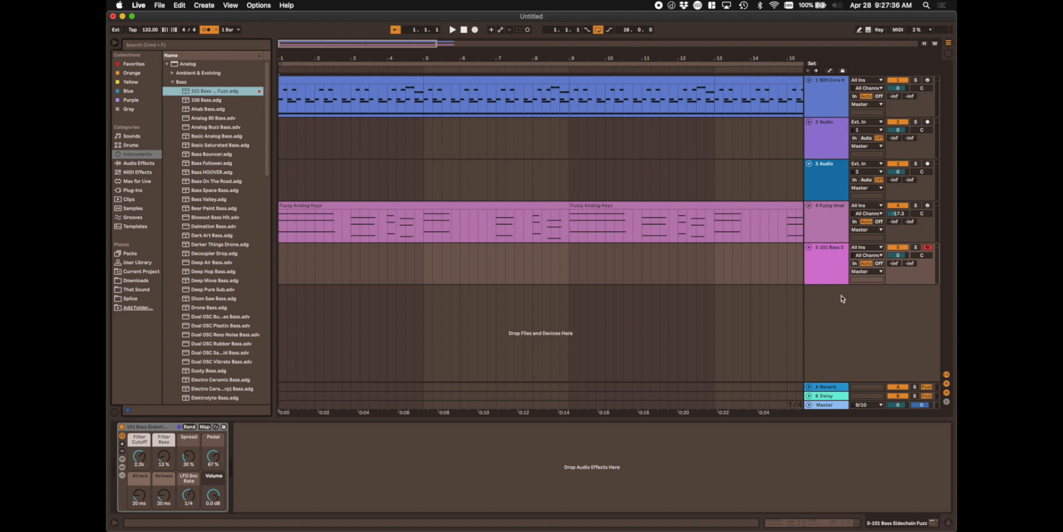
{"action": "left_click_drag", "start_coordinate": [608, 59], "coordinate": [509, 58]}
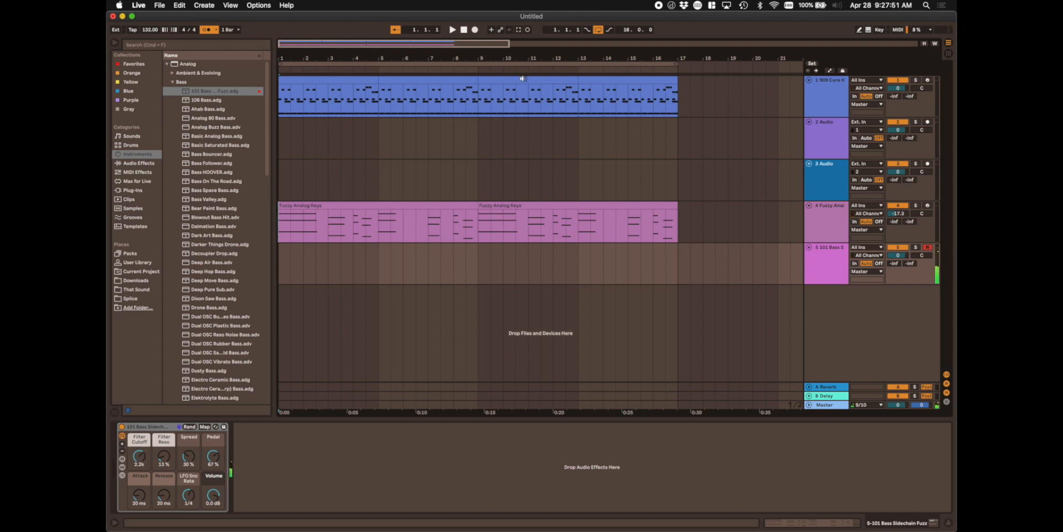
{"action": "left_click_drag", "start_coordinate": [898, 255], "coordinate": [898, 268]}
Step: Consolidate the two Fuzzy Analog Keys clips into a single 16-bar clip
{"action": "left_click", "coordinate": [612, 213]}
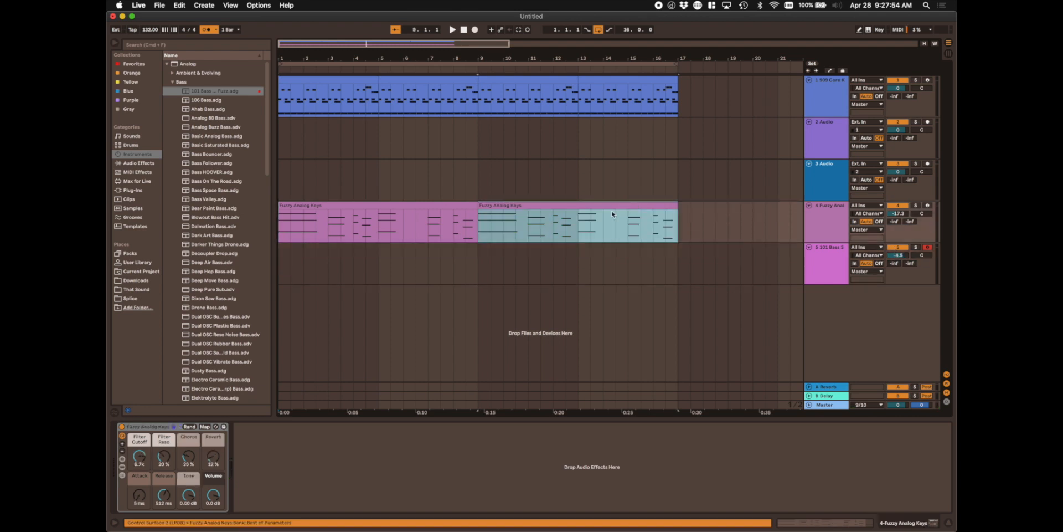
{"action": "left_click", "coordinate": [458, 208], "text": "shift"}
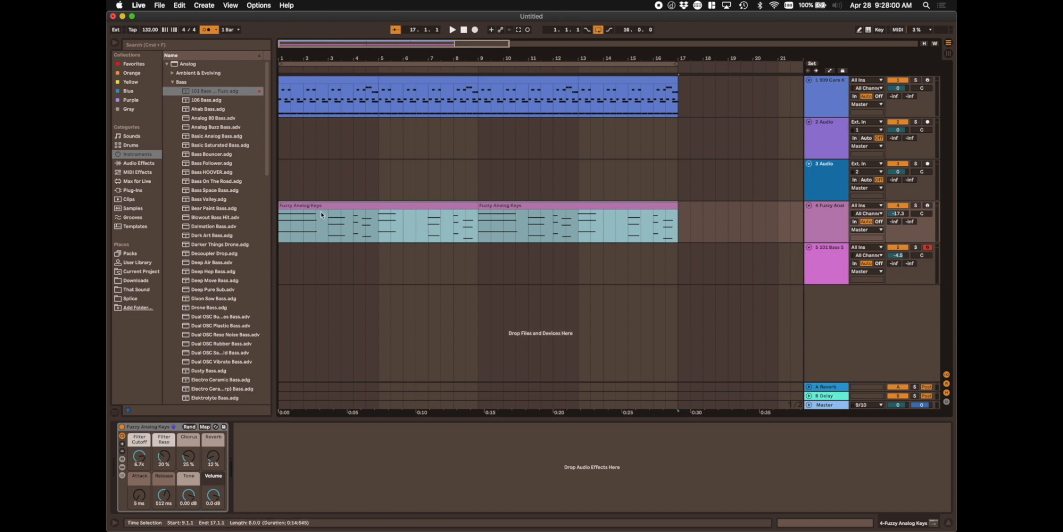
{"action": "key", "text": "super+j"}
Step: Transpose all notes of the consolidated Fuzzy Analog Keys clip up one octave and play it back
{"action": "double_click", "coordinate": [351, 214]}
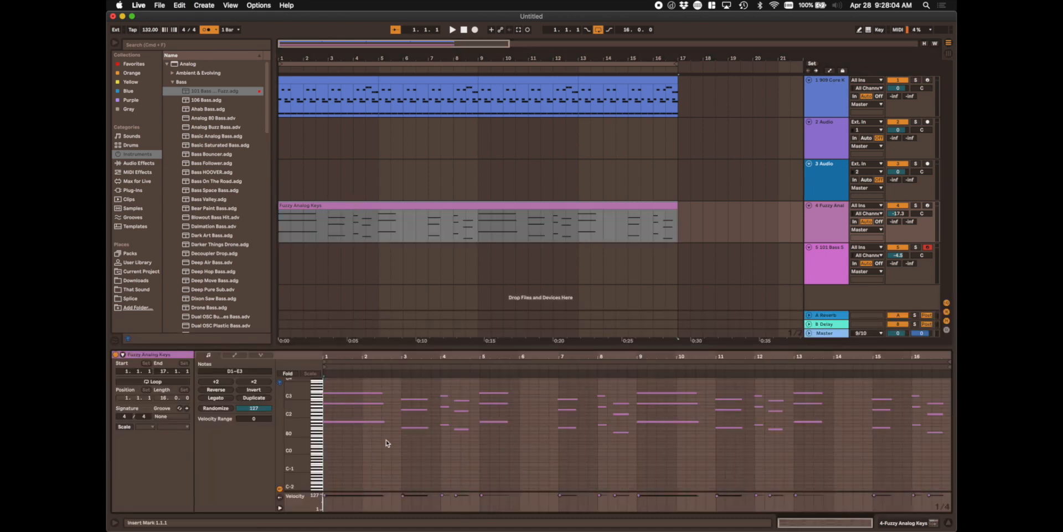
{"action": "left_click", "coordinate": [417, 402]}
{"action": "left_click", "coordinate": [414, 375]}
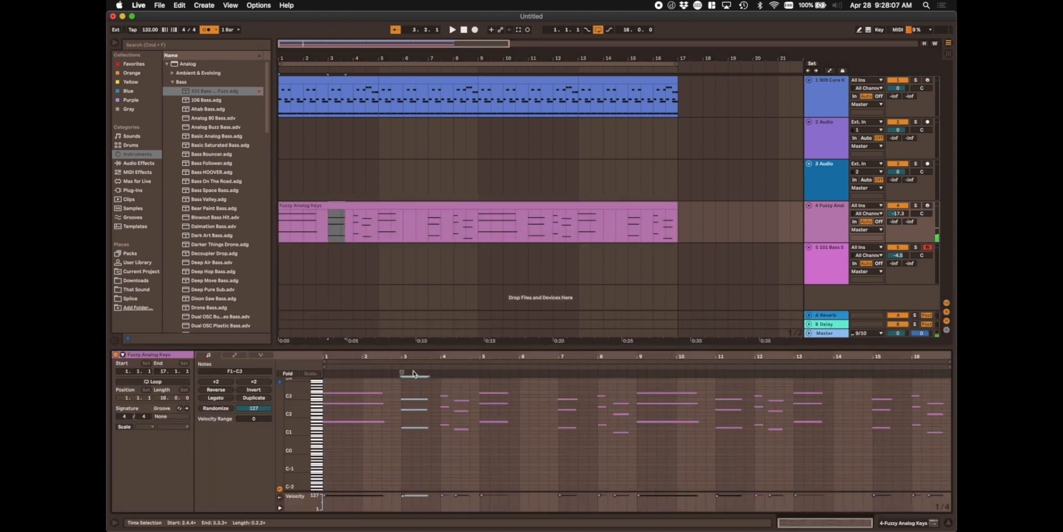
{"action": "key", "text": "super+a"}
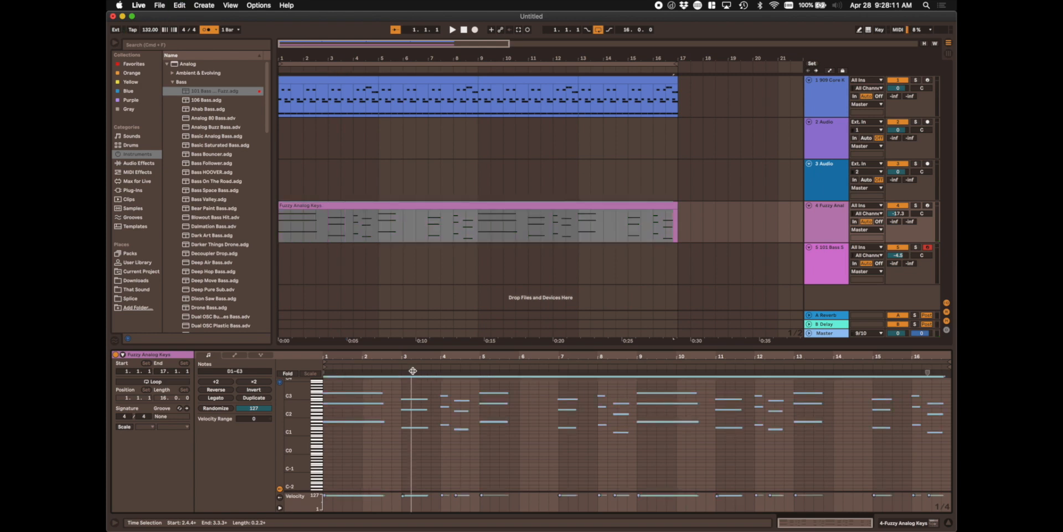
{"action": "key", "text": "shift+Up"}
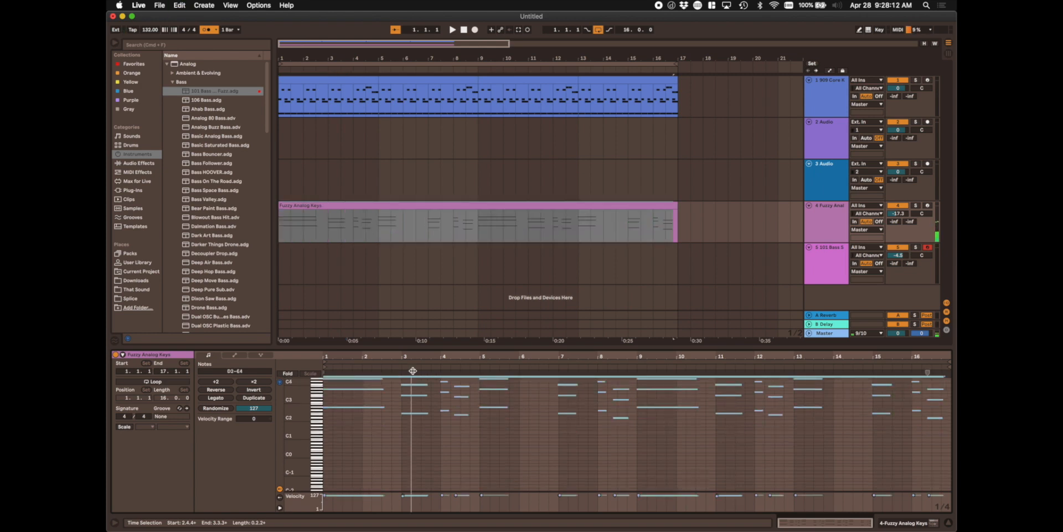
{"action": "key", "text": "space"}
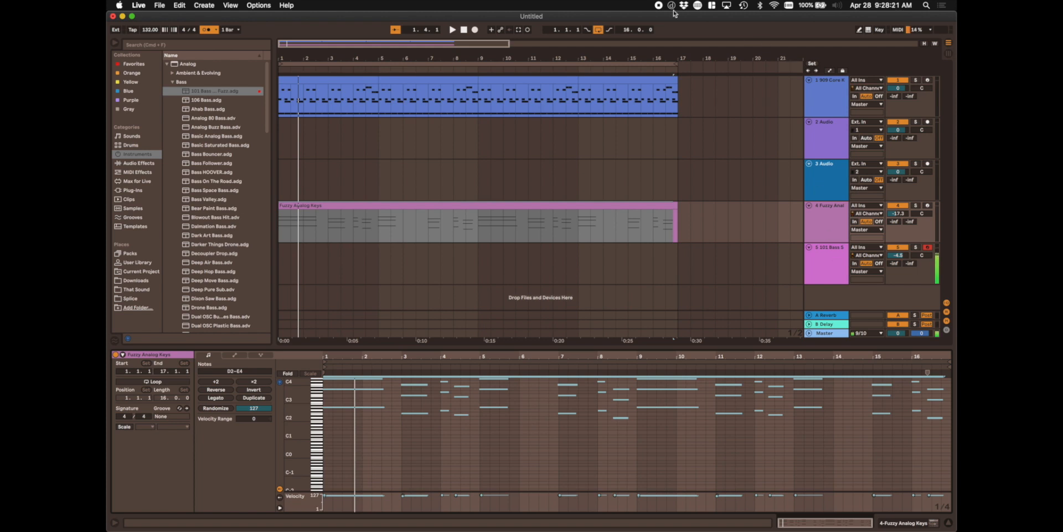
{"action": "left_click", "coordinate": [465, 31]}
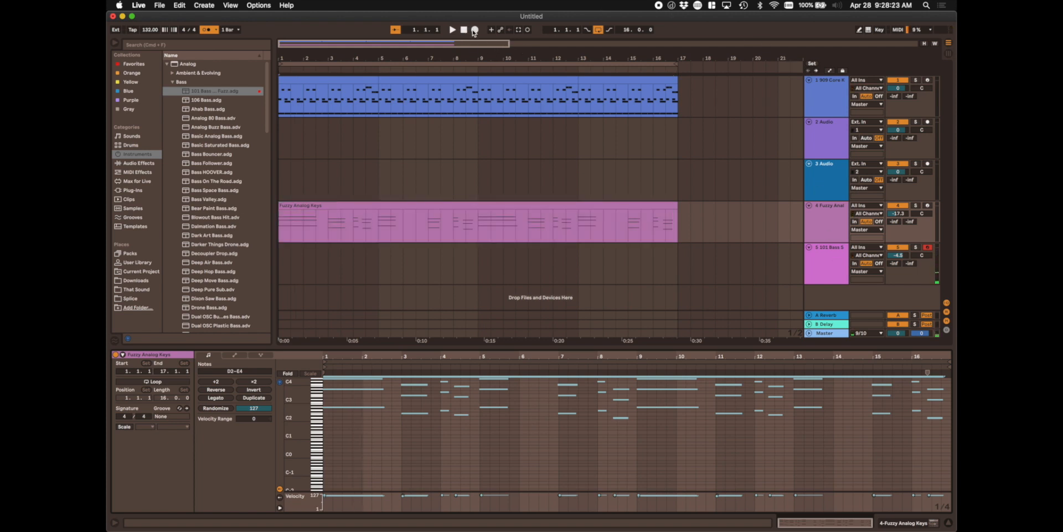
{"action": "left_click", "coordinate": [475, 31]}
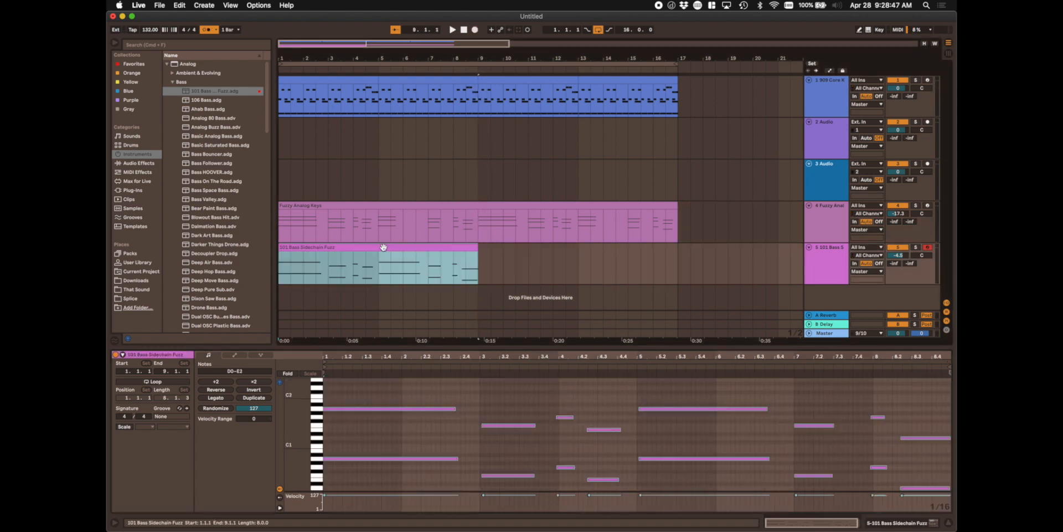
{"action": "key", "text": "Delete"}
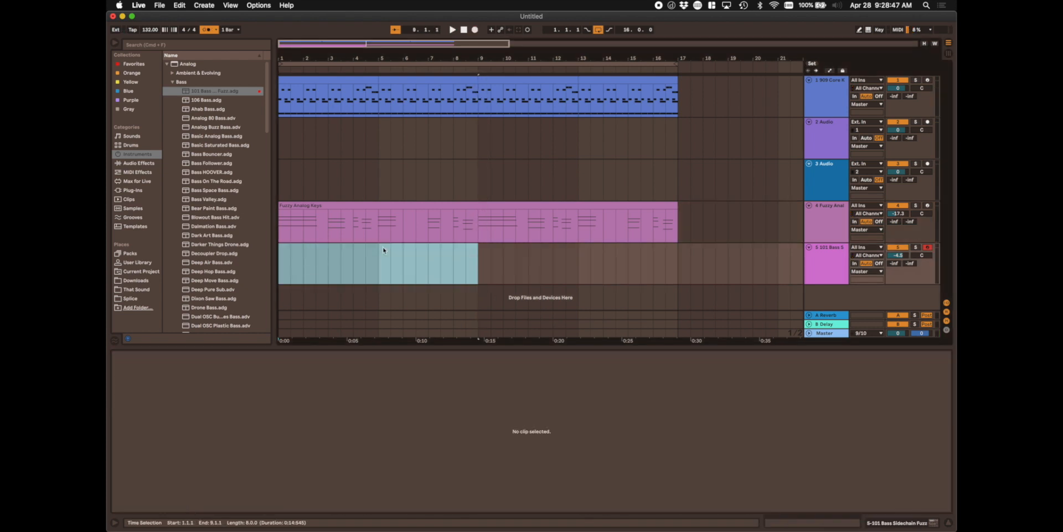
Step: Record an eight-bar single-note bass line on the 101 Bass track from bar 1 and select the recorded clip
{"action": "left_click", "coordinate": [464, 31]}
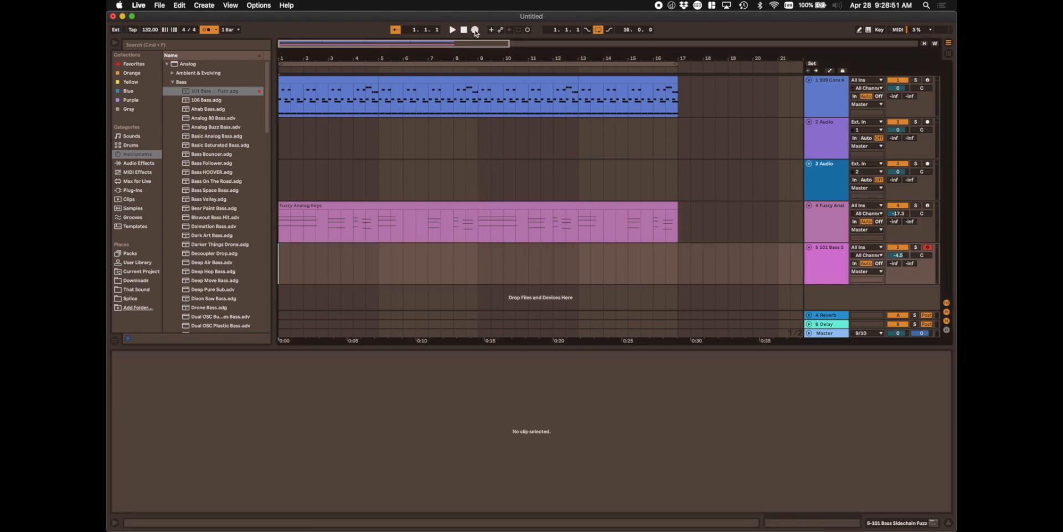
{"action": "left_click", "coordinate": [475, 31]}
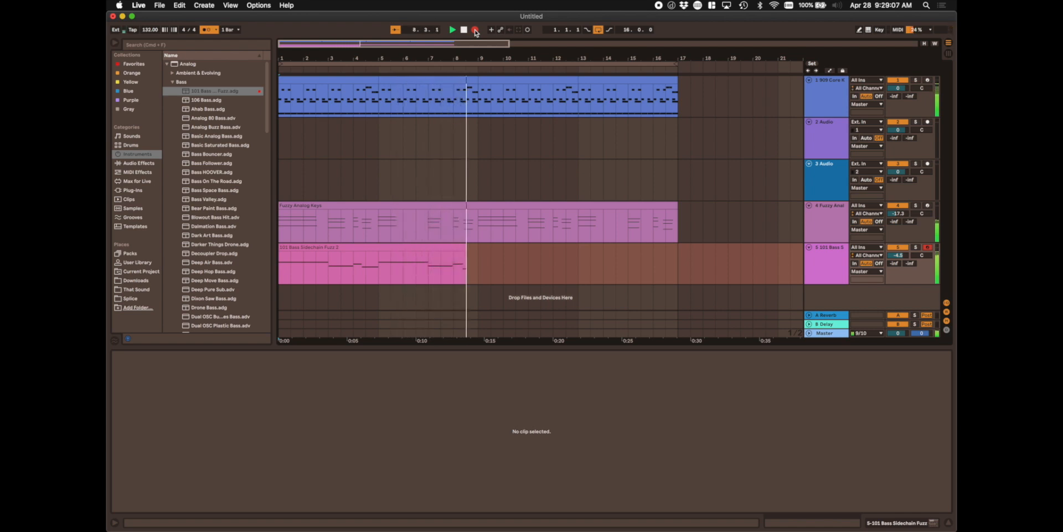
{"action": "left_click", "coordinate": [475, 31]}
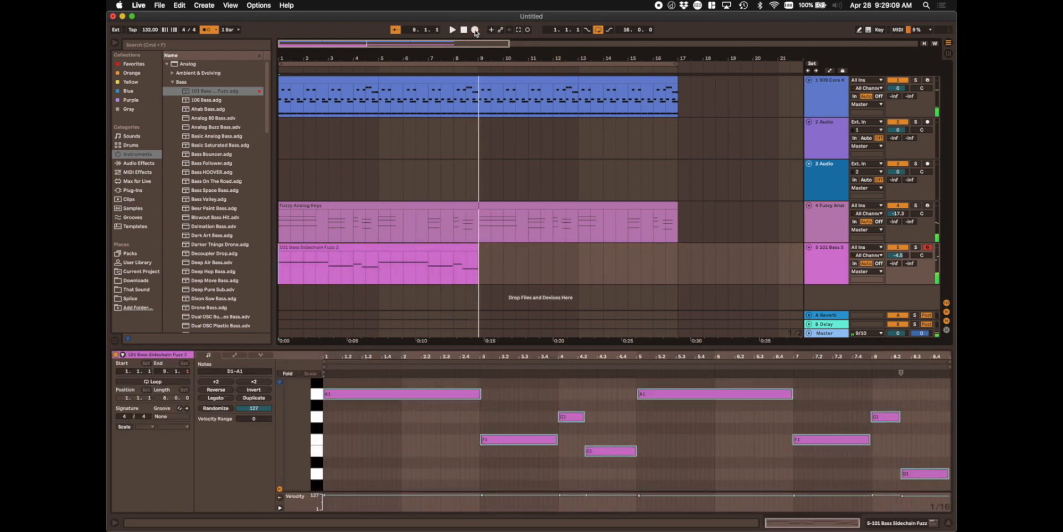
{"action": "left_click", "coordinate": [303, 244]}
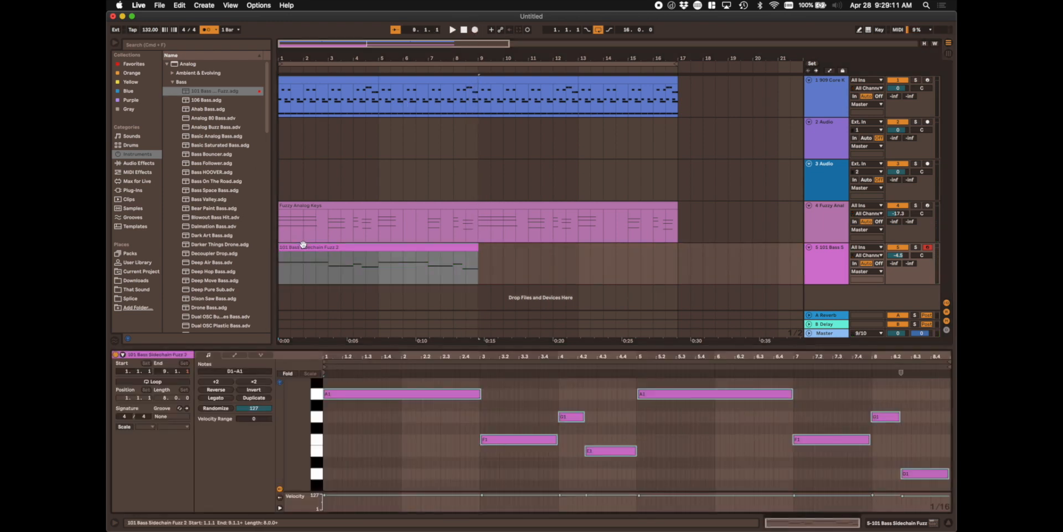
Step: Lower the 101 Bass track volume to about -8 dB and quantize all its note starts to 1/16 at 71%
{"action": "left_click", "coordinate": [414, 426]}
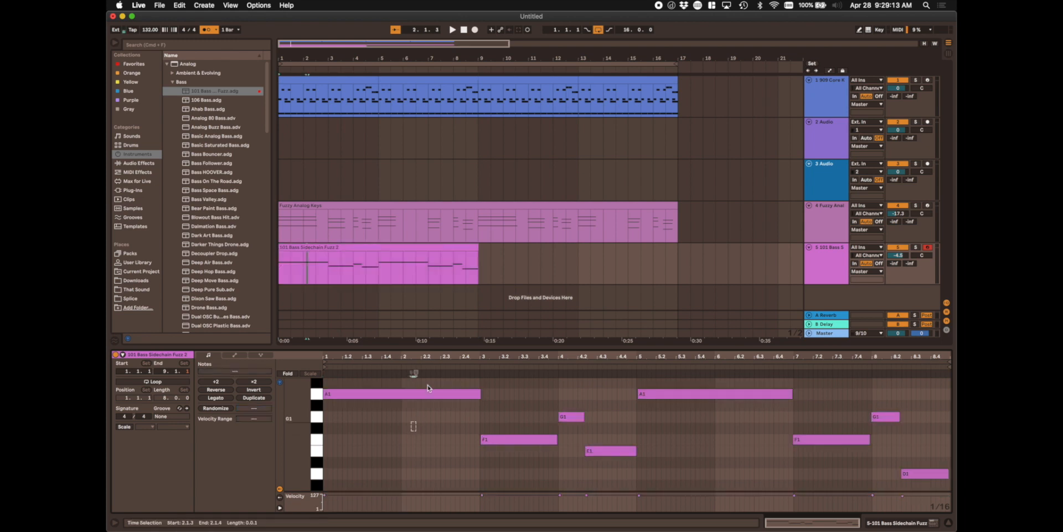
{"action": "key", "text": "super+a"}
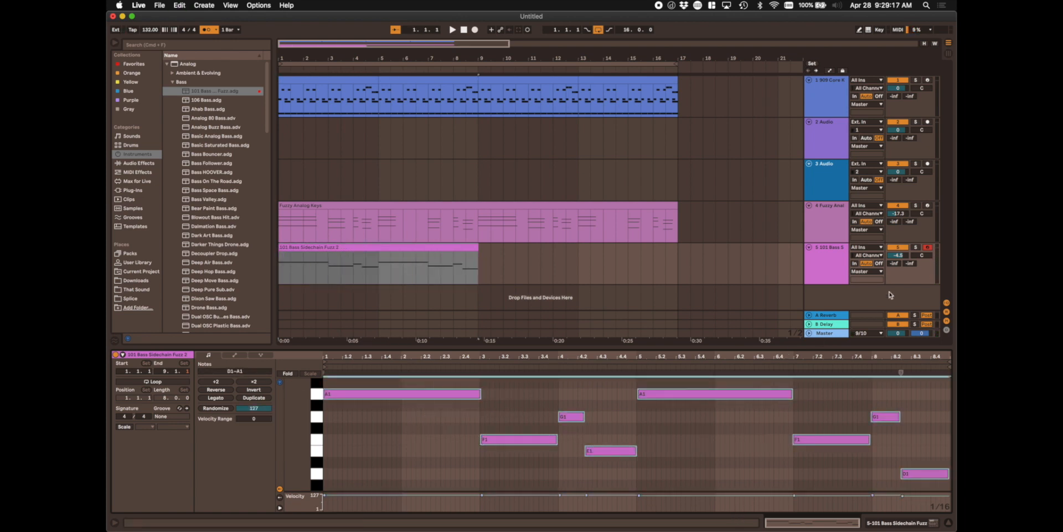
{"action": "left_click_drag", "start_coordinate": [898, 255], "coordinate": [898, 272]}
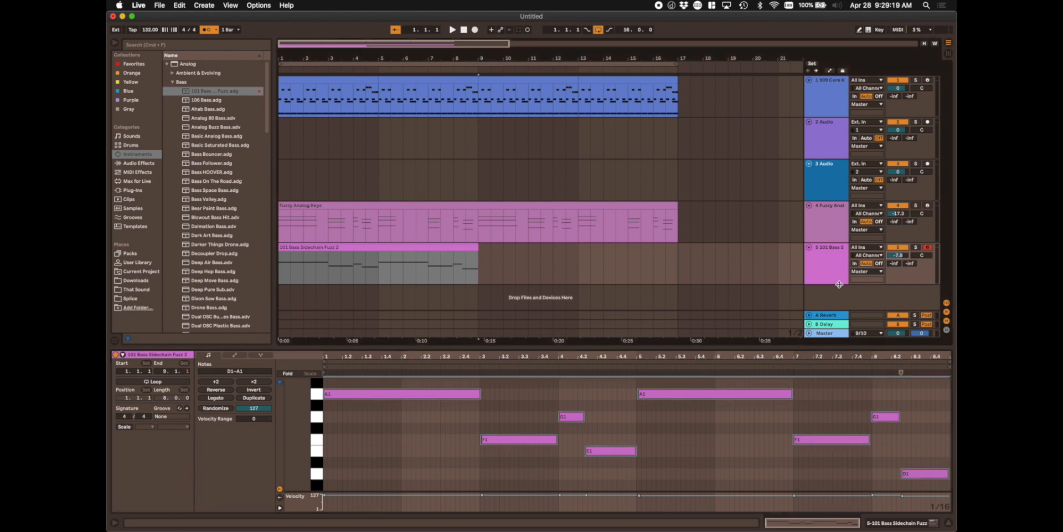
{"action": "left_click_drag", "start_coordinate": [421, 384], "coordinate": [911, 502]}
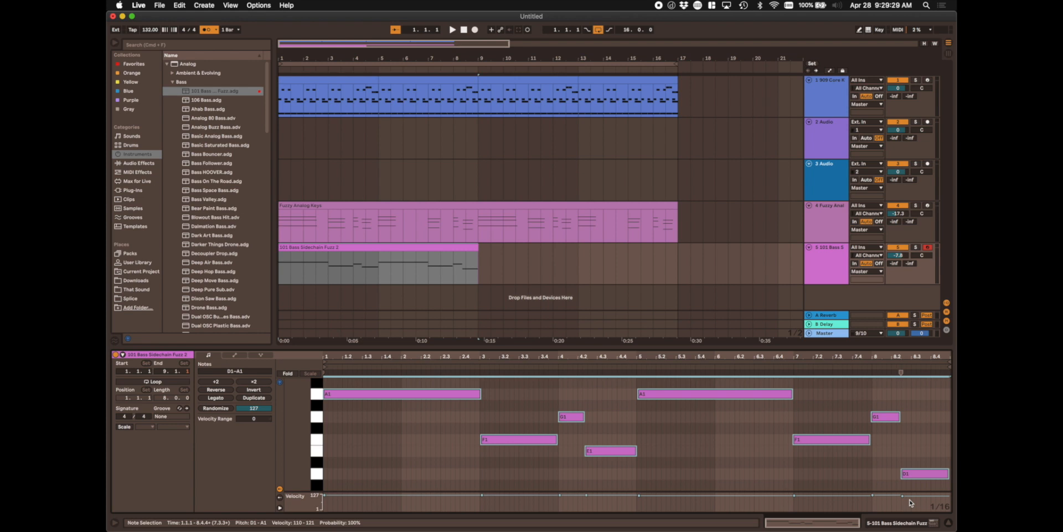
{"action": "key", "text": "super+shift+u"}
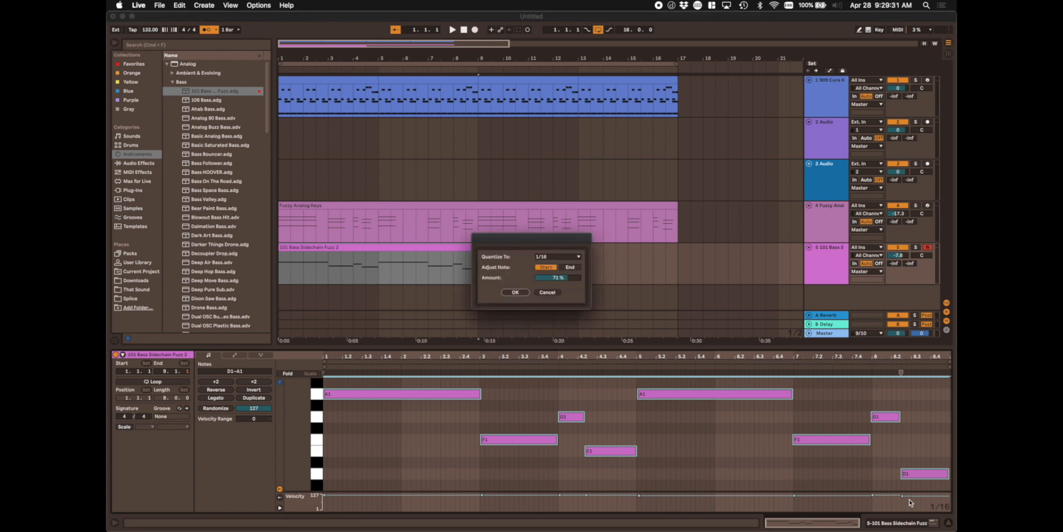
{"action": "left_click", "coordinate": [516, 292]}
Step: Duplicate the eight-bar bass clip up to bar 17 and set the bass track volume to about -11.7 dB during playback
{"action": "left_click", "coordinate": [442, 249]}
{"action": "key", "text": "super+d"}
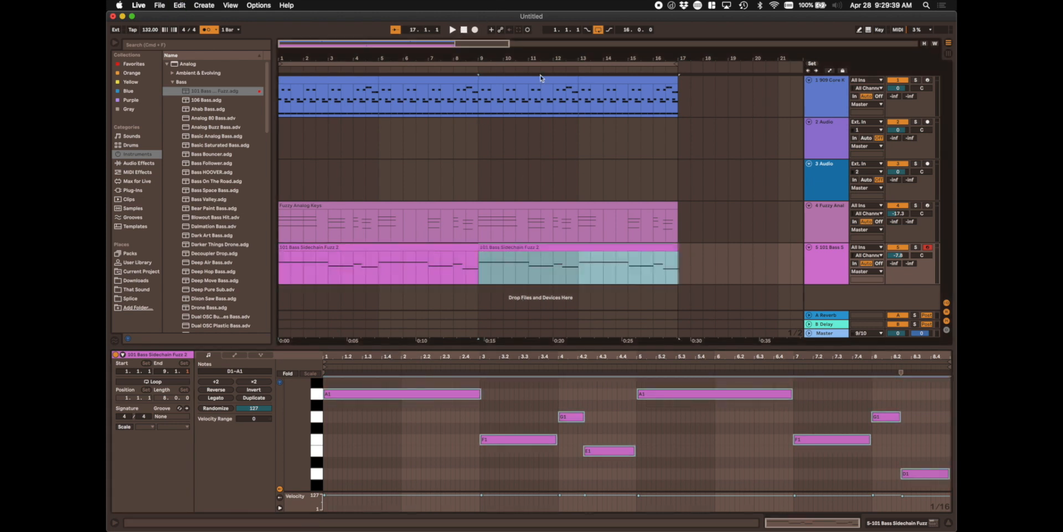
{"action": "mouse_move", "coordinate": [906, 284]}
{"action": "left_mouse_down"}
{"action": "mouse_move", "coordinate": [906, 307]}
{"action": "mouse_move", "coordinate": [902, 268]}
{"action": "left_mouse_up"}
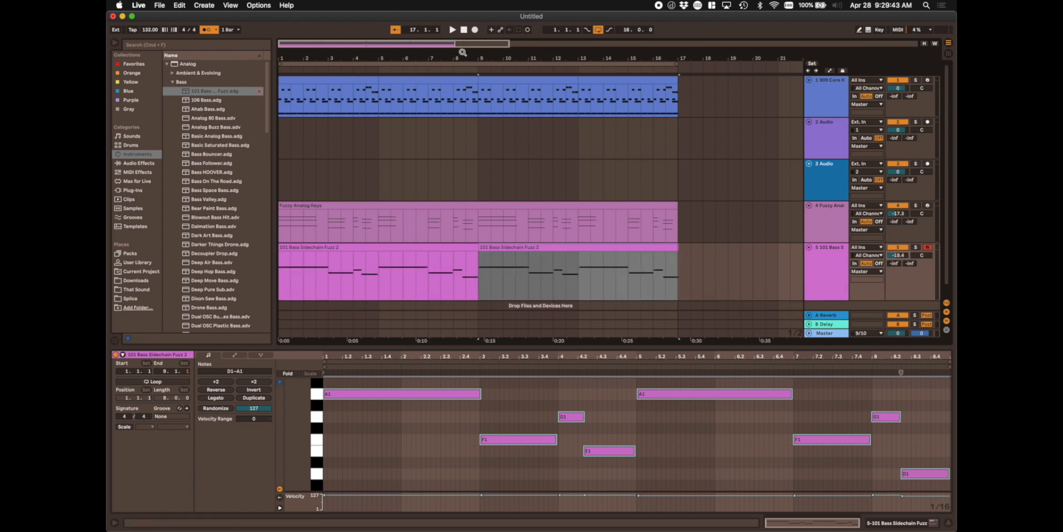
{"action": "key", "text": "space"}
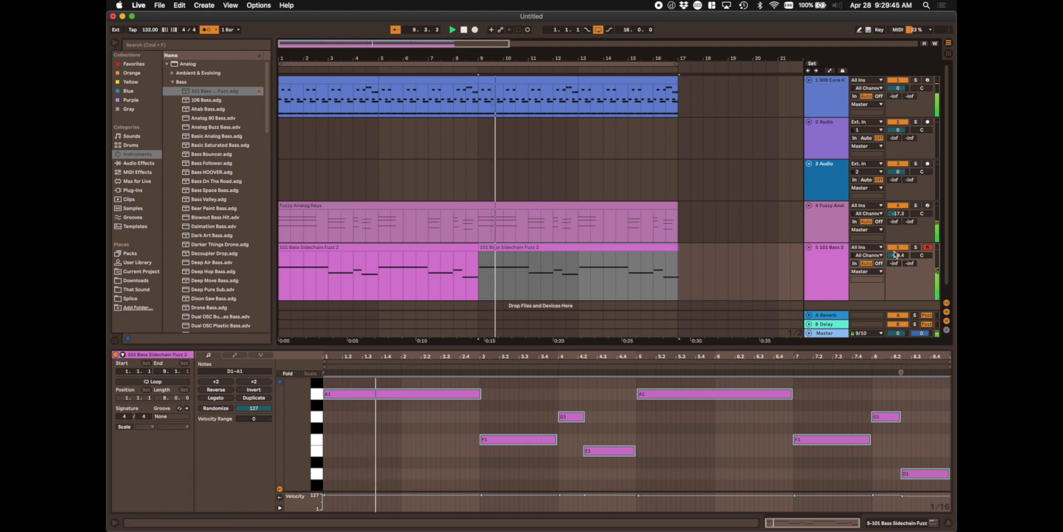
{"action": "left_click_drag", "start_coordinate": [898, 255], "coordinate": [899, 245]}
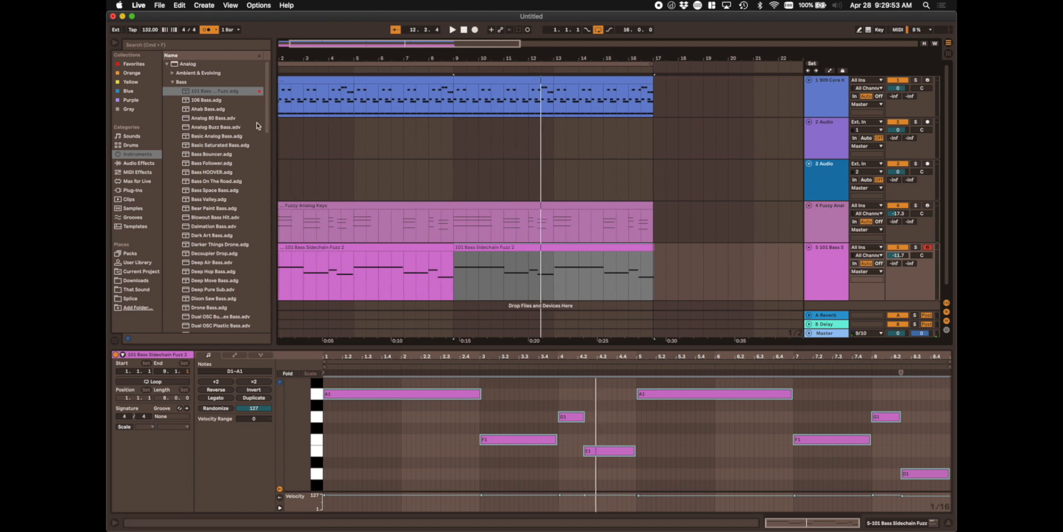
Step: Audition Analog's Ambient & Evolving presets and add White Light.adg as a new, unfolded track below the bass
{"action": "left_click", "coordinate": [172, 82]}
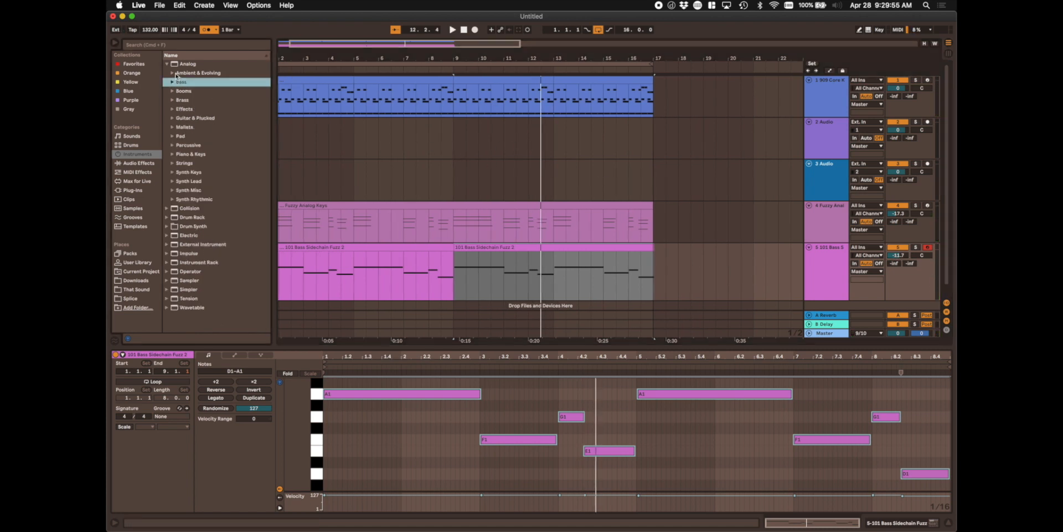
{"action": "left_click", "coordinate": [172, 73]}
{"action": "left_click", "coordinate": [210, 93]}
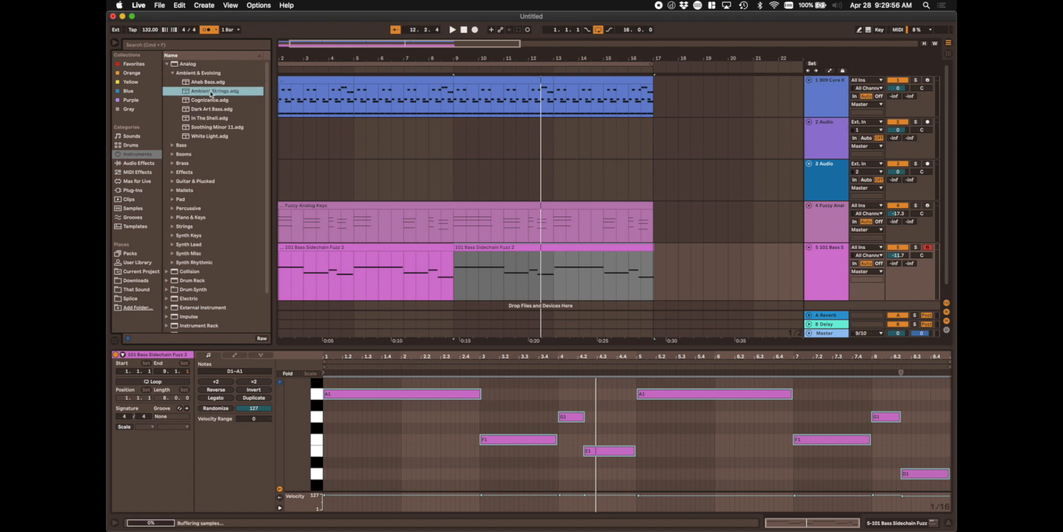
{"action": "left_click", "coordinate": [203, 119]}
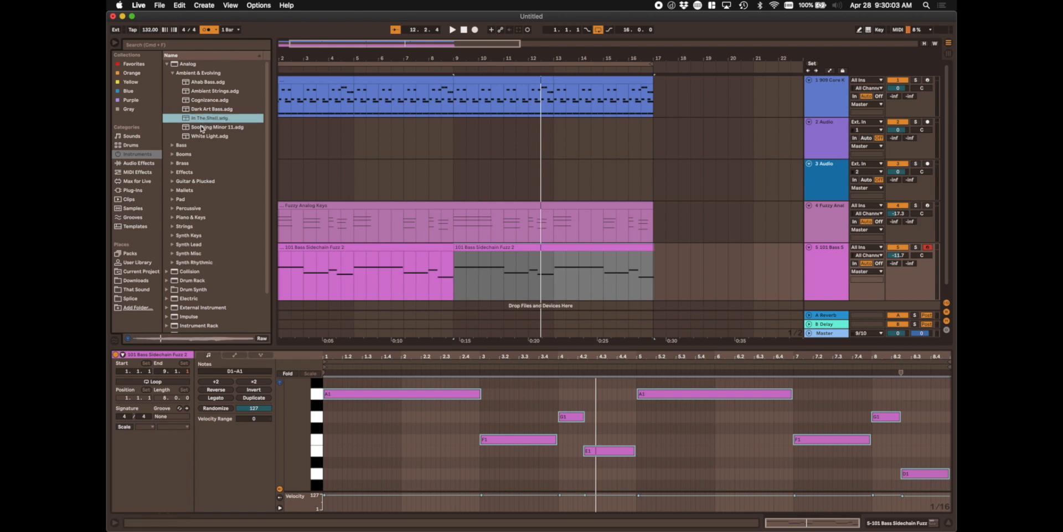
{"action": "left_click", "coordinate": [202, 128]}
{"action": "left_click", "coordinate": [199, 137]}
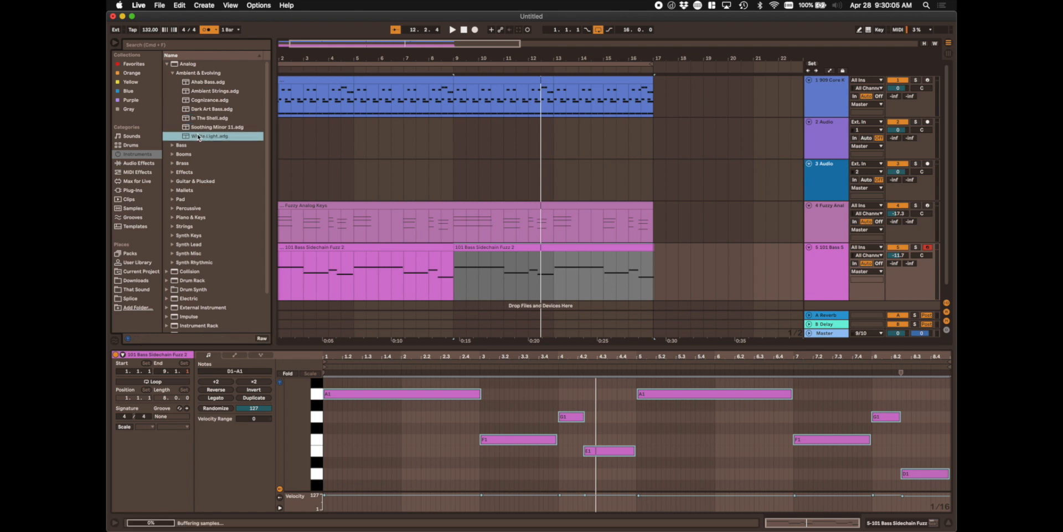
{"action": "left_click_drag", "start_coordinate": [198, 136], "coordinate": [492, 310]}
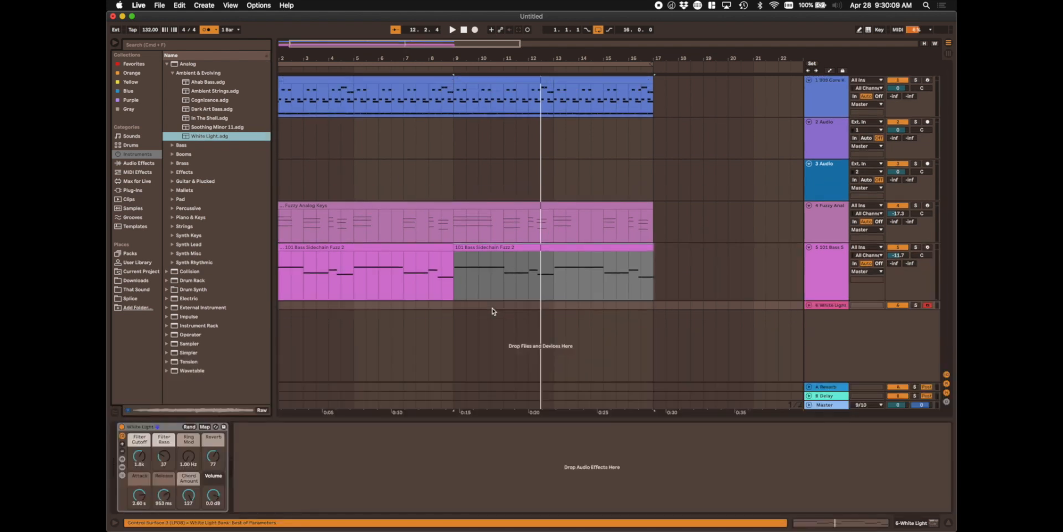
{"action": "left_click", "coordinate": [809, 305]}
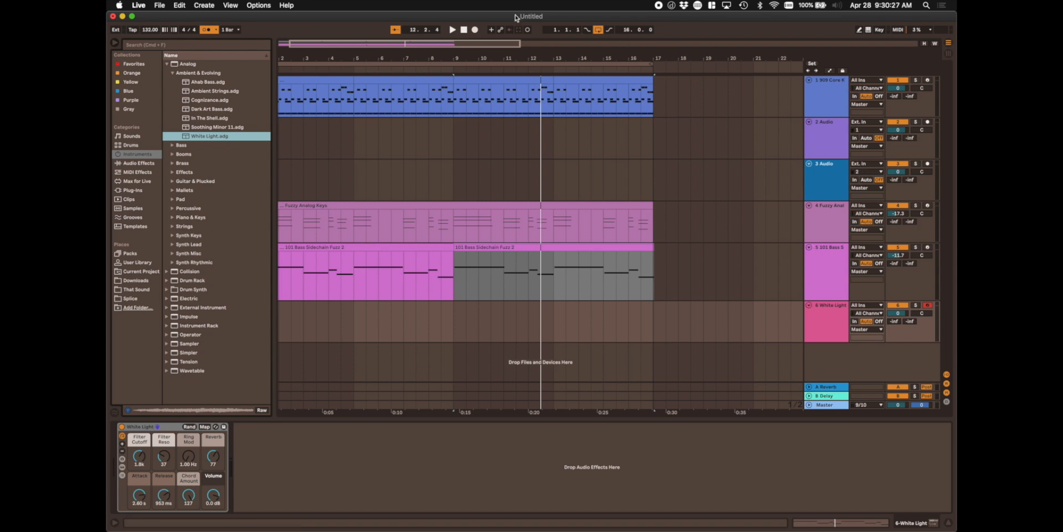
Step: Record a single-note line on the White Light track from bar 1 and trim the clip to eight bars
{"action": "left_click", "coordinate": [464, 30]}
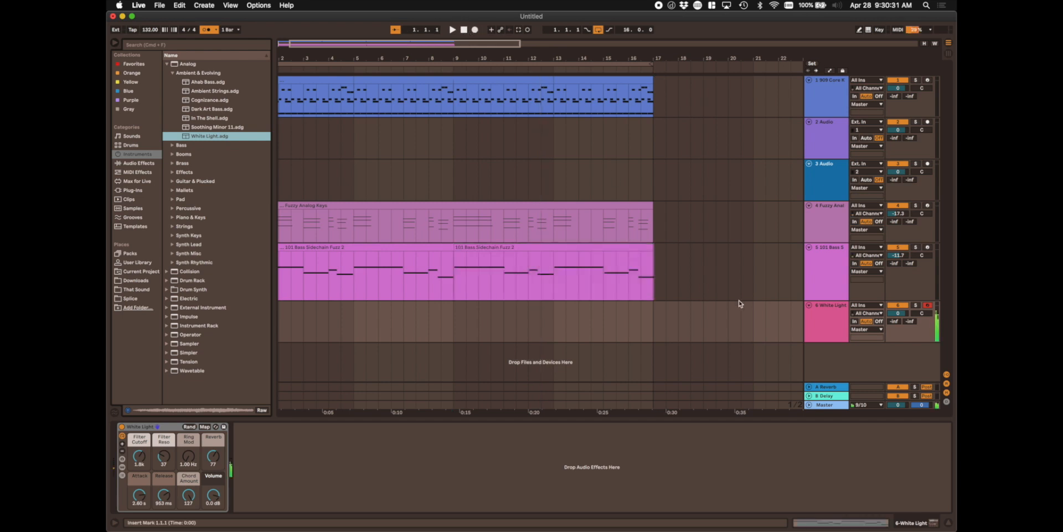
{"action": "left_click", "coordinate": [474, 30]}
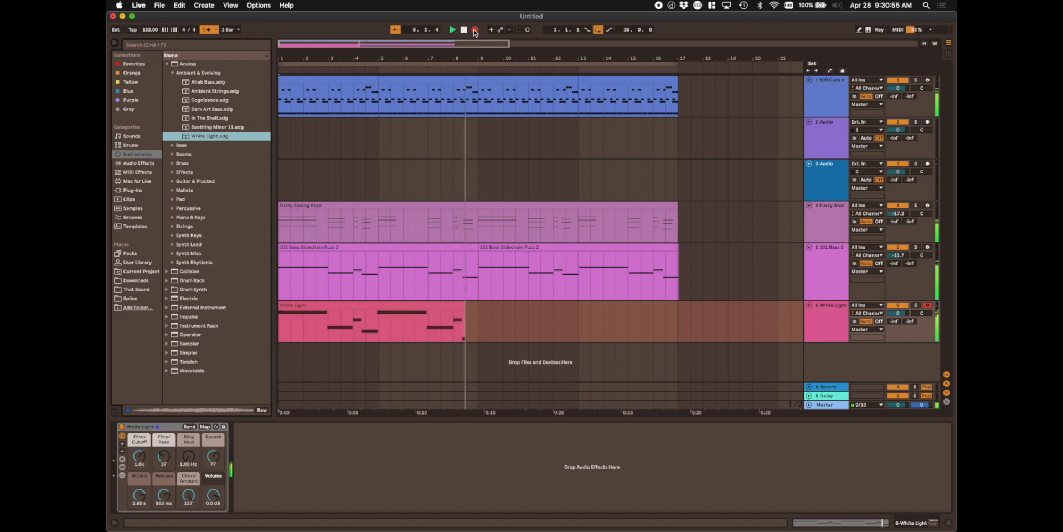
{"action": "key", "text": "space"}
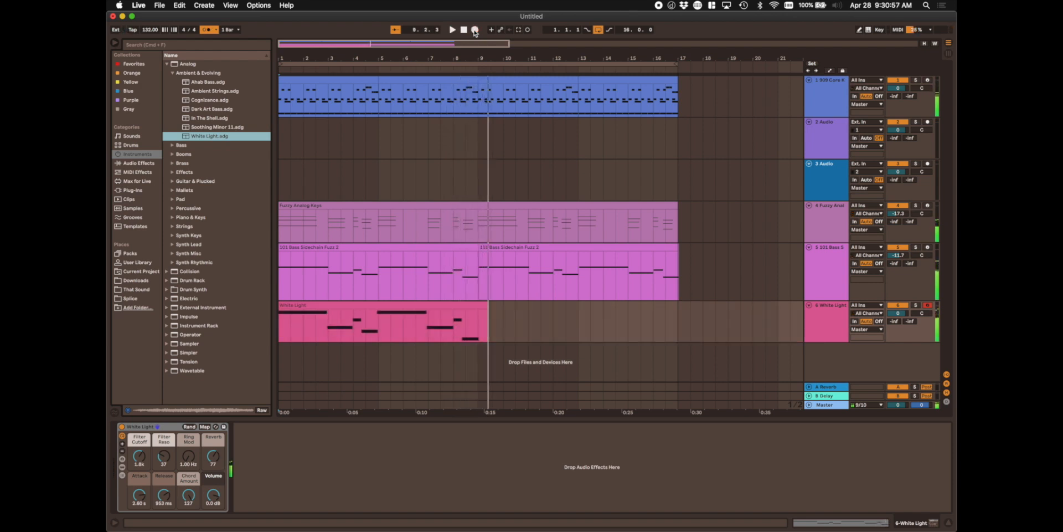
{"action": "left_click", "coordinate": [479, 309]}
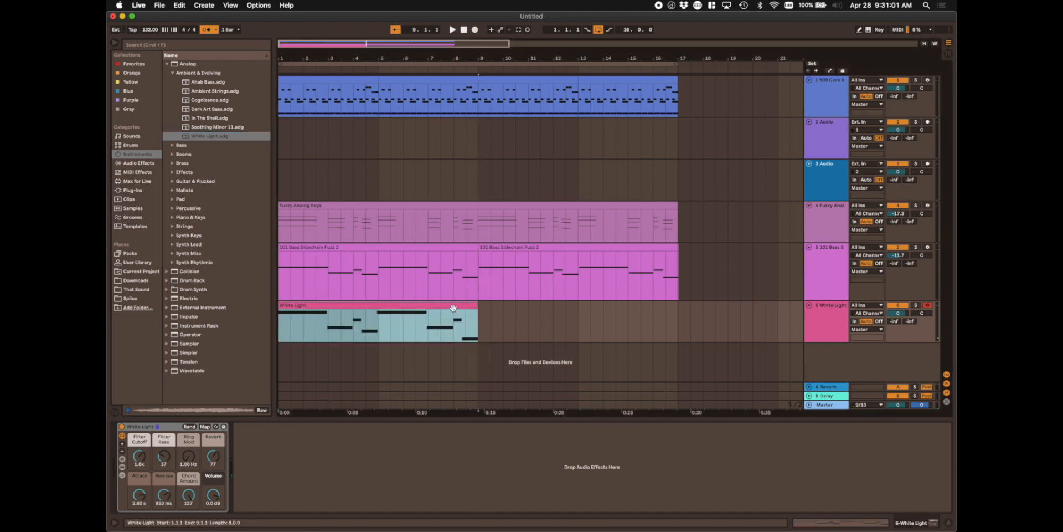
Step: Quantize the start of all notes in the White Light clip to 1/16 at 71%
{"action": "double_click", "coordinate": [456, 312]}
{"action": "left_click", "coordinate": [400, 393]}
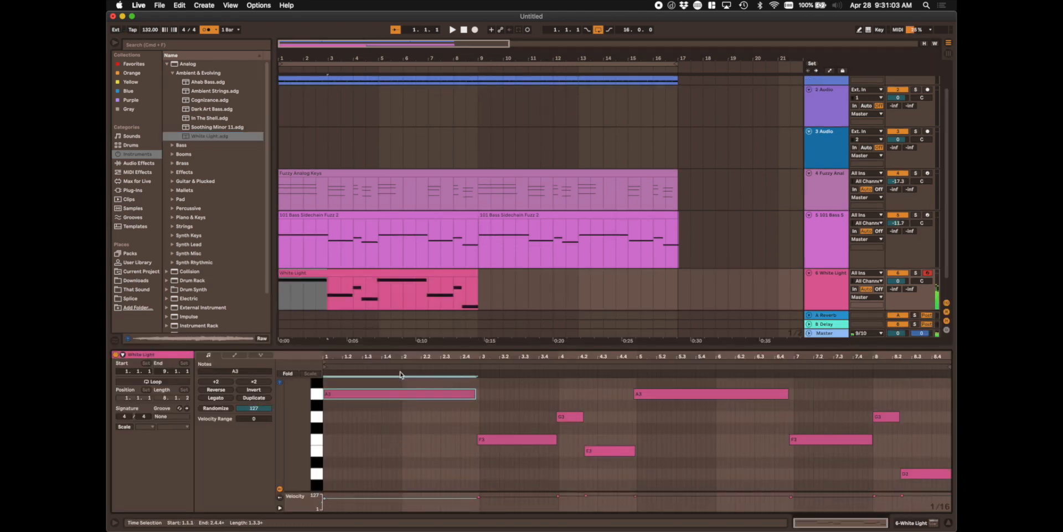
{"action": "key", "text": "super+a"}
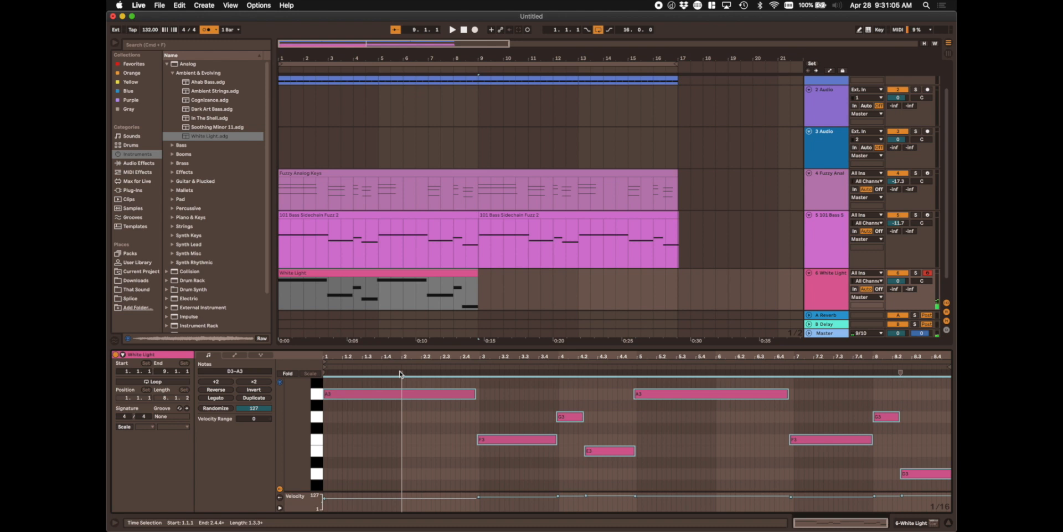
{"action": "key", "text": "super+shift+u"}
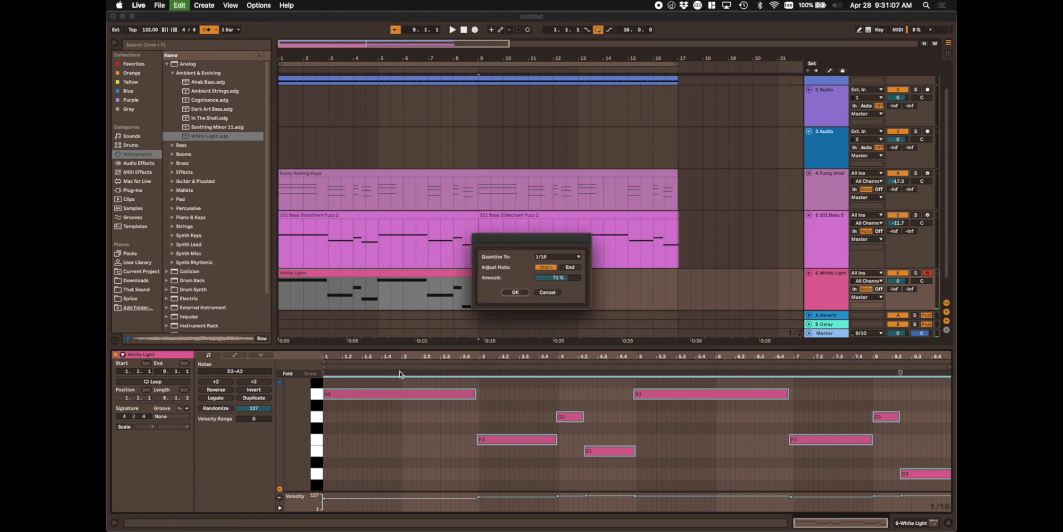
{"action": "key", "text": "Return"}
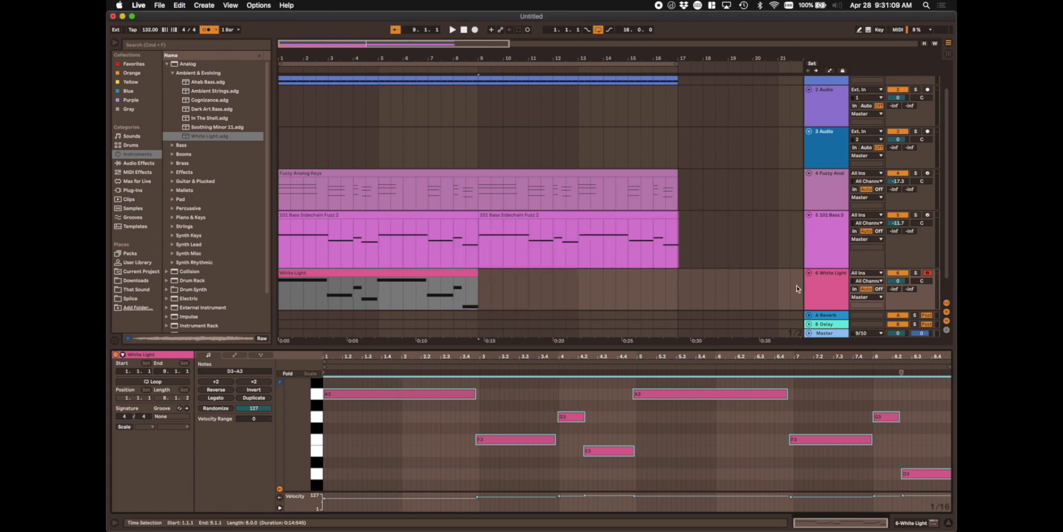
Step: Lower White Light's Chord Amount to 0, check the track briefly soloed during playback, and raise the amount to about 30
{"action": "left_click", "coordinate": [832, 289]}
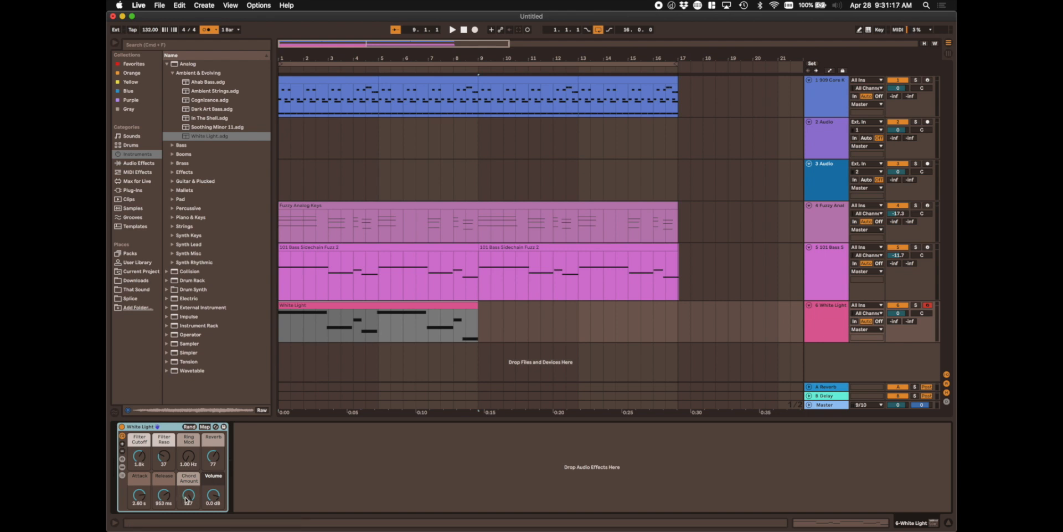
{"action": "left_click_drag", "start_coordinate": [189, 501], "coordinate": [189, 518]}
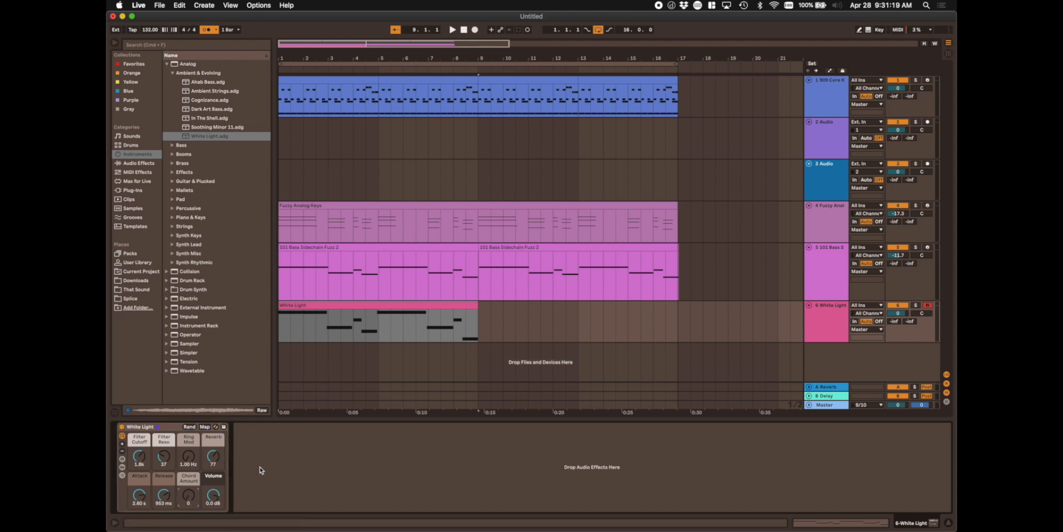
{"action": "key", "text": "space"}
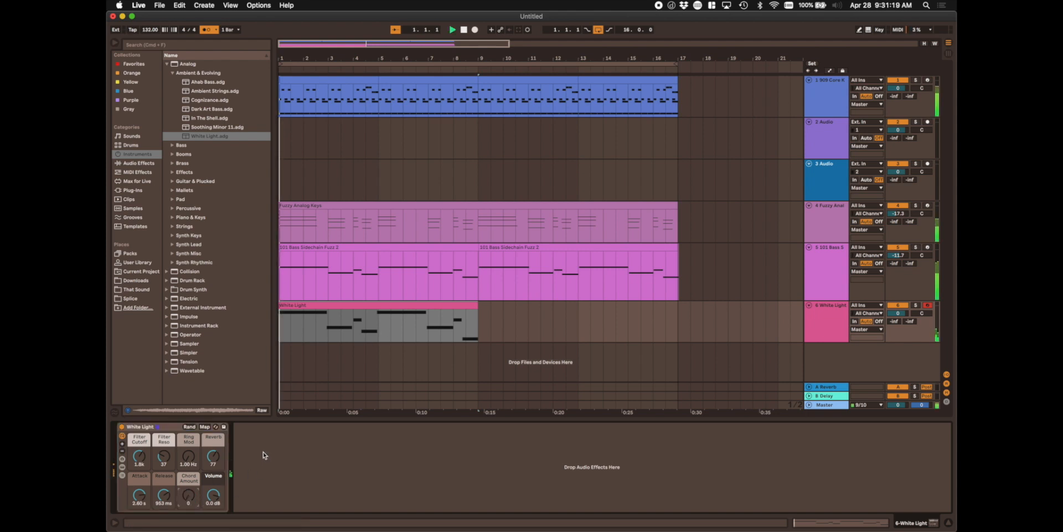
{"action": "left_click", "coordinate": [916, 306]}
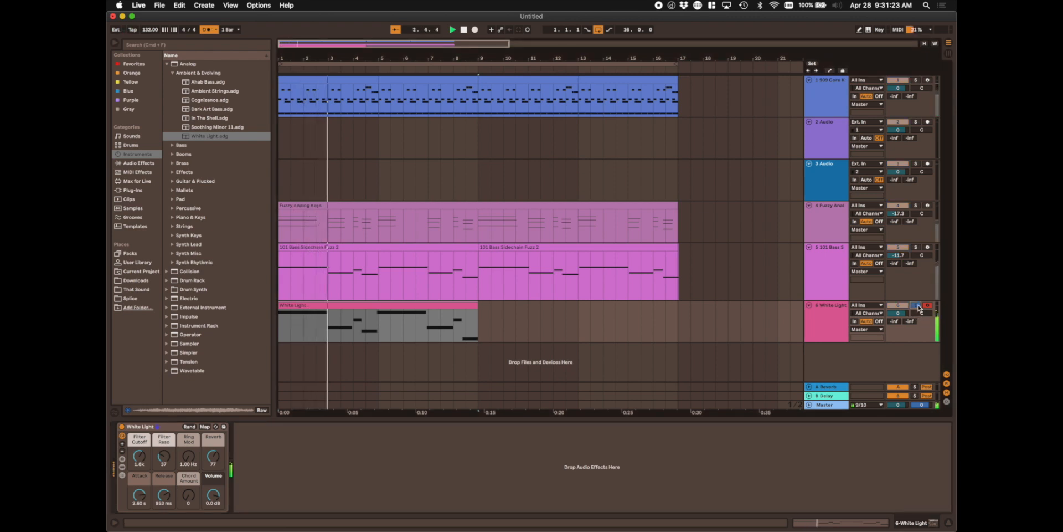
{"action": "left_click", "coordinate": [917, 306]}
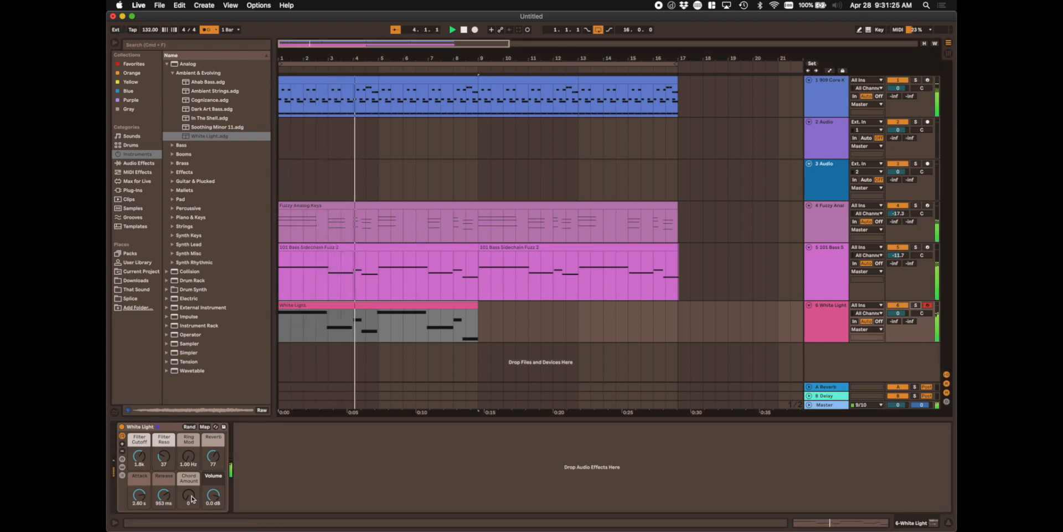
{"action": "mouse_move", "coordinate": [193, 498]}
{"action": "left_mouse_down"}
{"action": "mouse_move", "coordinate": [193, 476]}
{"action": "mouse_move", "coordinate": [191, 503]}
{"action": "left_mouse_up"}
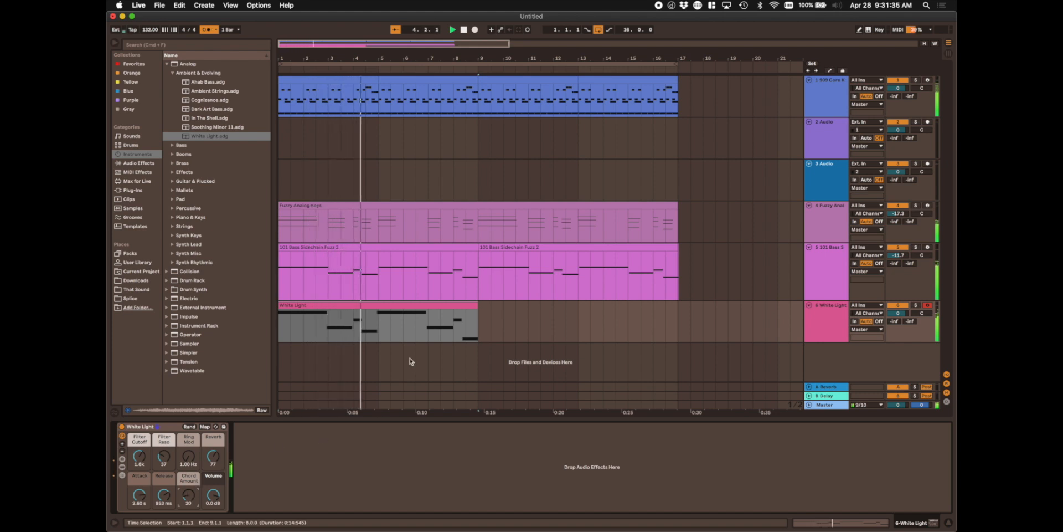
Step: Transpose all notes of the White Light clip up one octave and play it back
{"action": "double_click", "coordinate": [399, 310]}
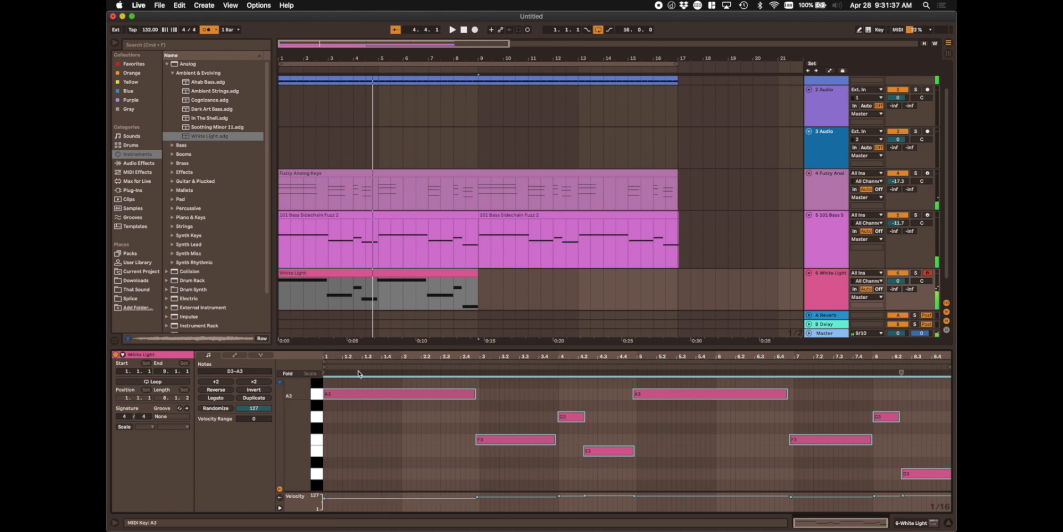
{"action": "left_click", "coordinate": [426, 394]}
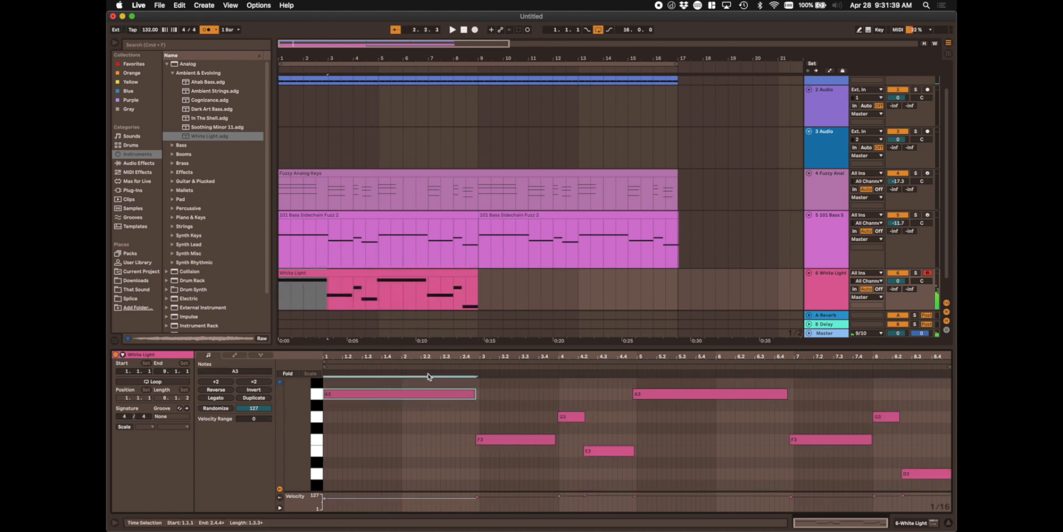
{"action": "key", "text": "super+a"}
{"action": "key", "text": "shift+Up"}
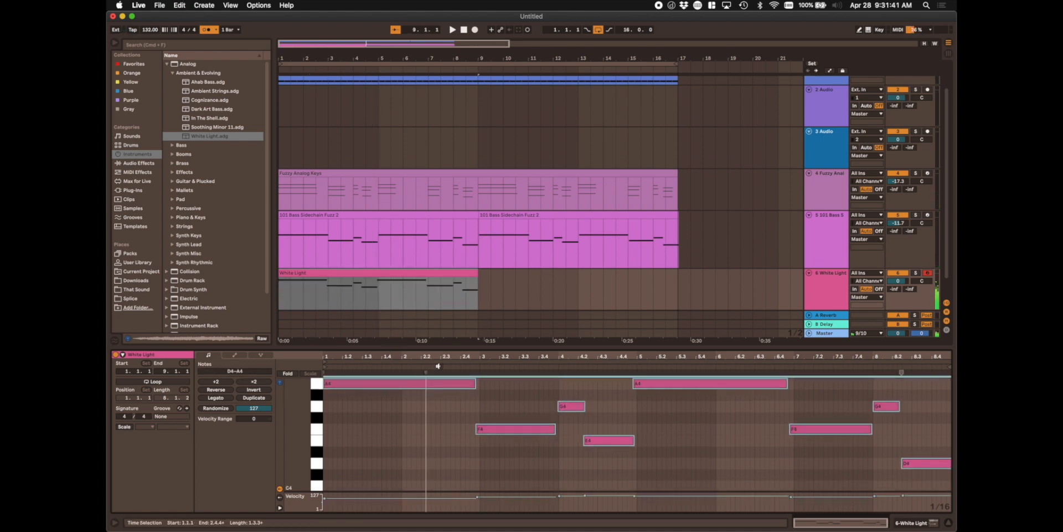
{"action": "key", "text": "space"}
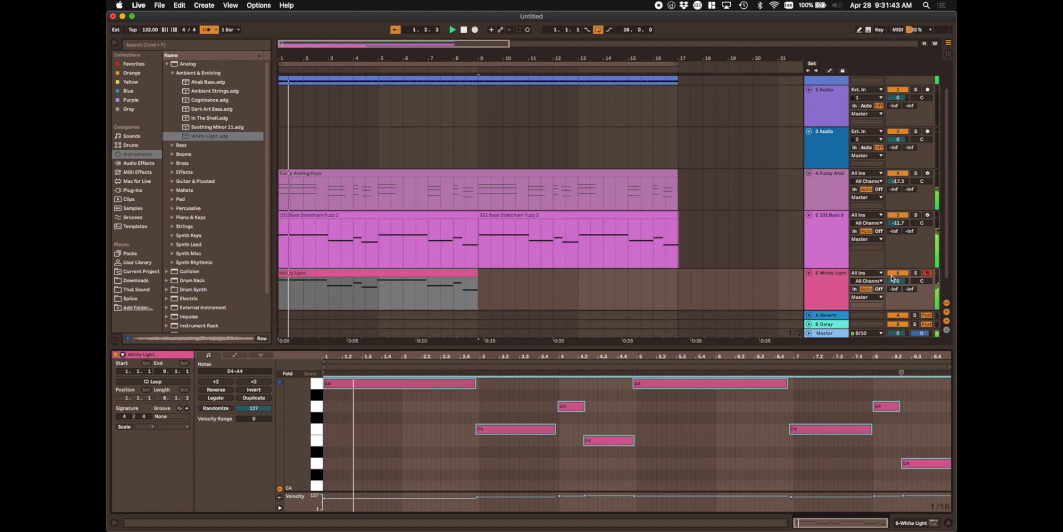
Step: Return White Light's Chord Amount to 0 and select the eight-bar White Light clip
{"action": "left_click", "coordinate": [829, 290]}
{"action": "double_click", "coordinate": [830, 290]}
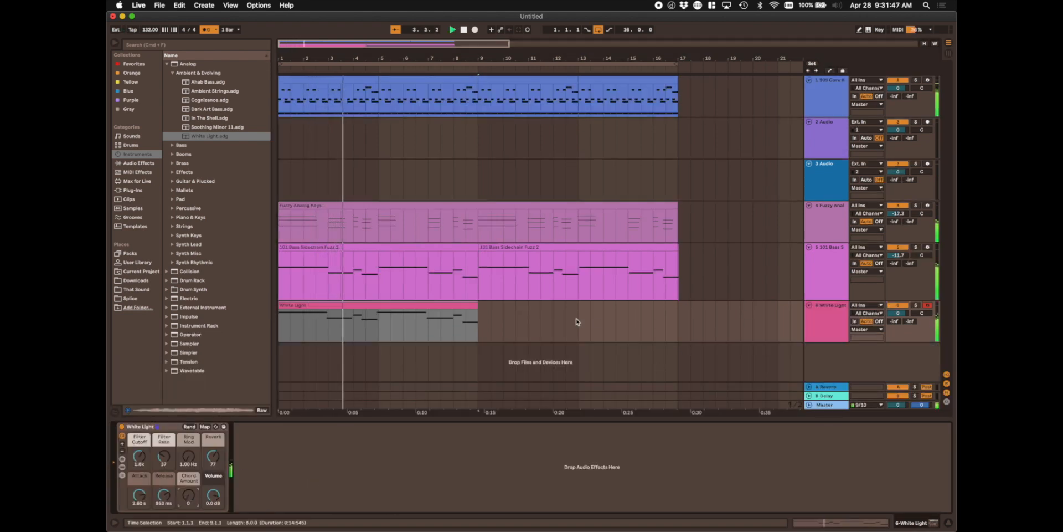
{"action": "left_click", "coordinate": [428, 305]}
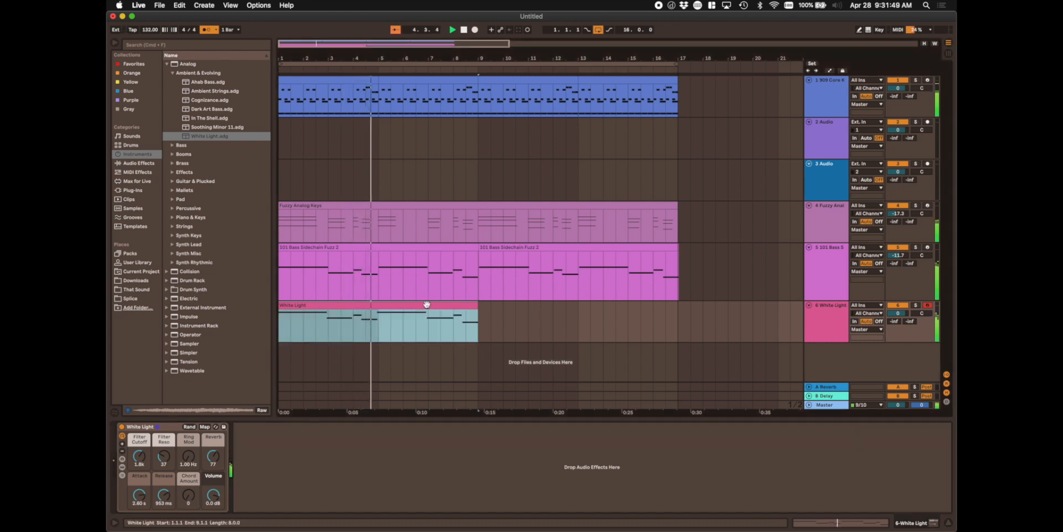
Step: Duplicate the eight-bar White Light clip into bars 9 to 16 and raise the 101 Bass track's volume to -10.2 dB
{"action": "key", "text": "super+d"}
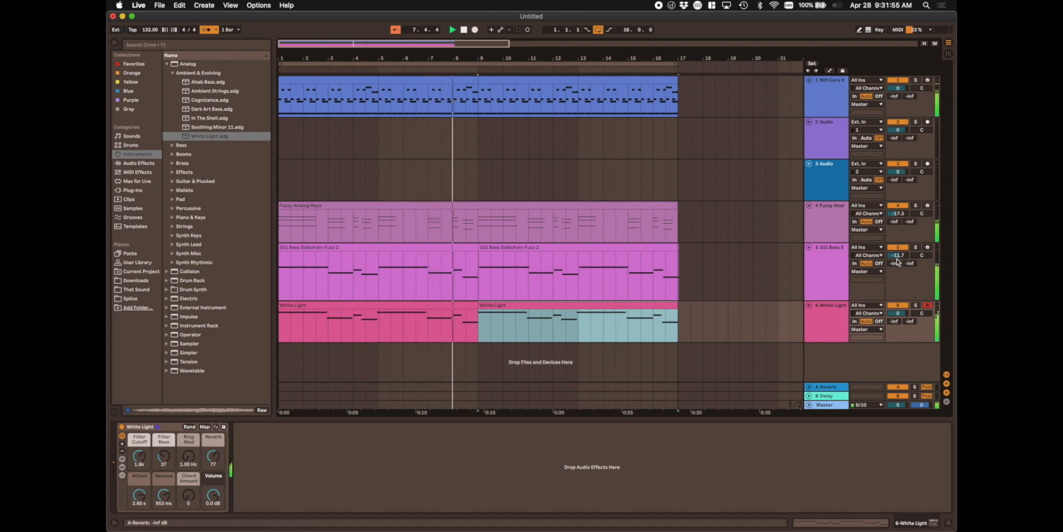
{"action": "left_click_drag", "start_coordinate": [898, 256], "coordinate": [898, 259]}
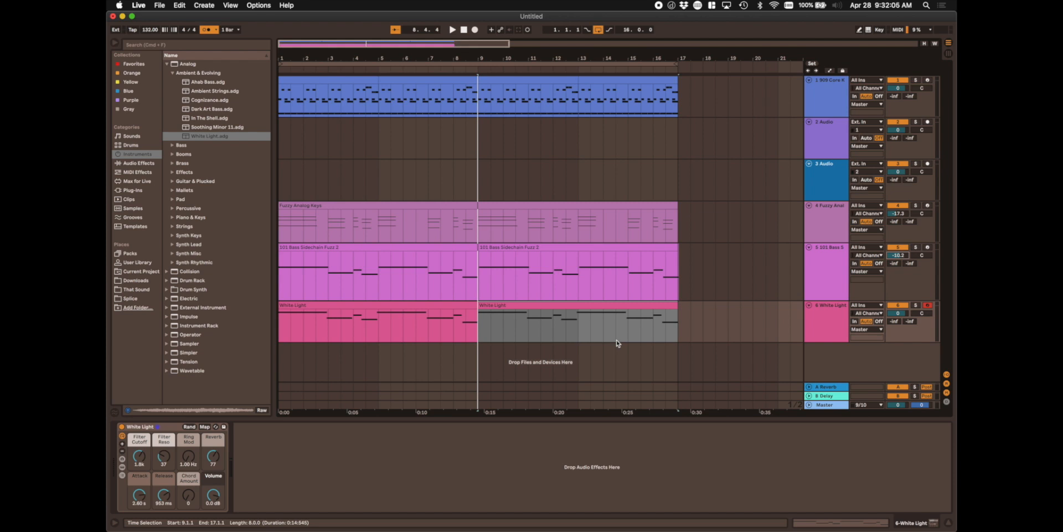
Step: Delete the two empty audio tracks between the 909 drums and Fuzzy Analog Keys
{"action": "left_click", "coordinate": [834, 145]}
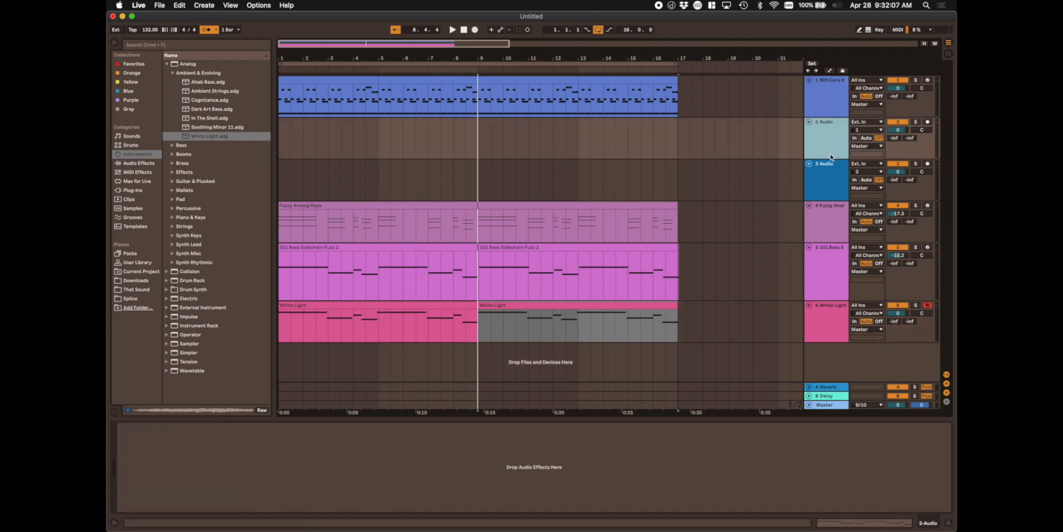
{"action": "key", "text": "Delete"}
{"action": "key", "text": "Delete"}
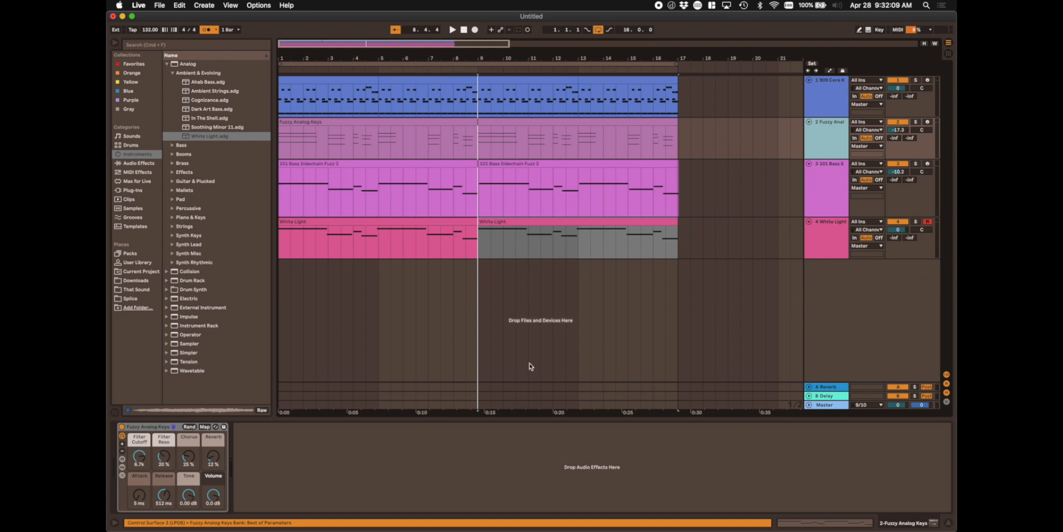
Step: Audition the Analog Synth Lead presets from Anthem down to Complex Rotor Lead and return to Chipped
{"action": "left_click", "coordinate": [173, 244]}
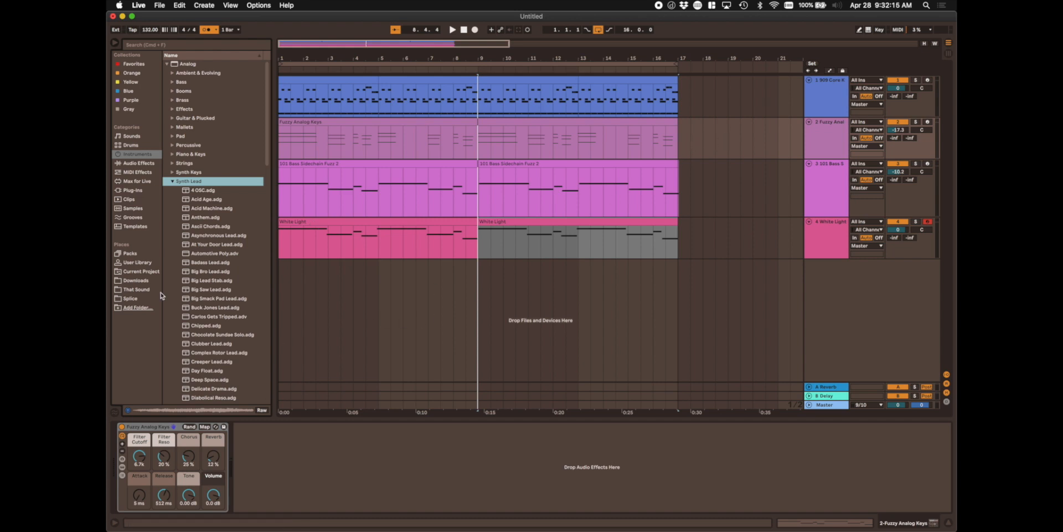
{"action": "left_click", "coordinate": [198, 223]}
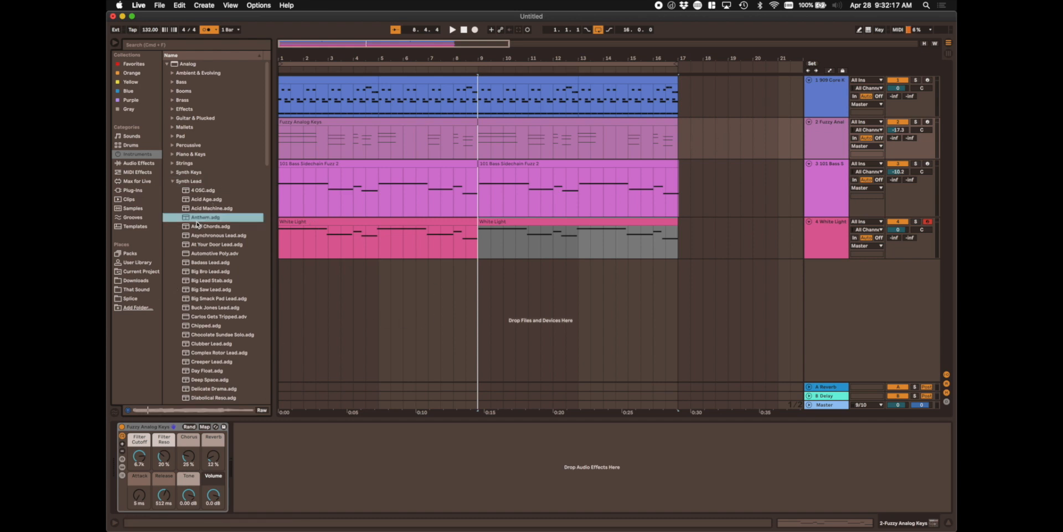
{"action": "key", "text": "Down"}
{"action": "key", "text": "Down"}
{"action": "key", "text": "Down"}
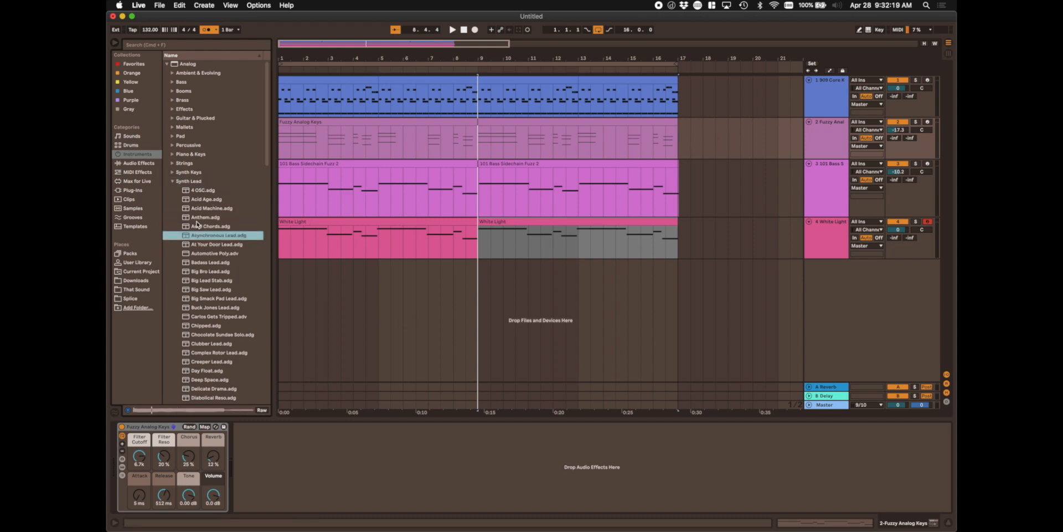
{"action": "key", "text": "Down"}
{"action": "key", "text": "Down"}
{"action": "key", "text": "Down"}
{"action": "key", "text": "Down"}
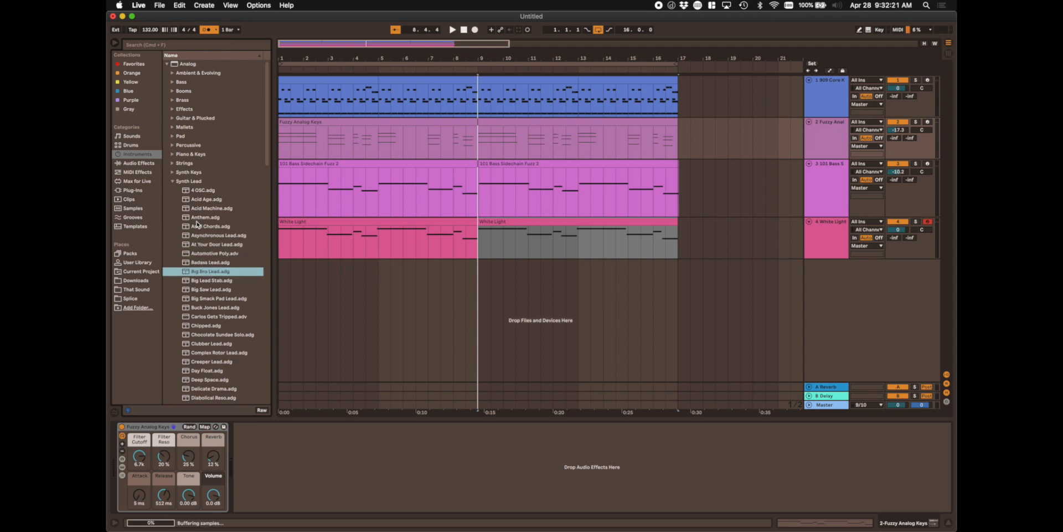
{"action": "key", "text": "Down"}
{"action": "key", "text": "Down"}
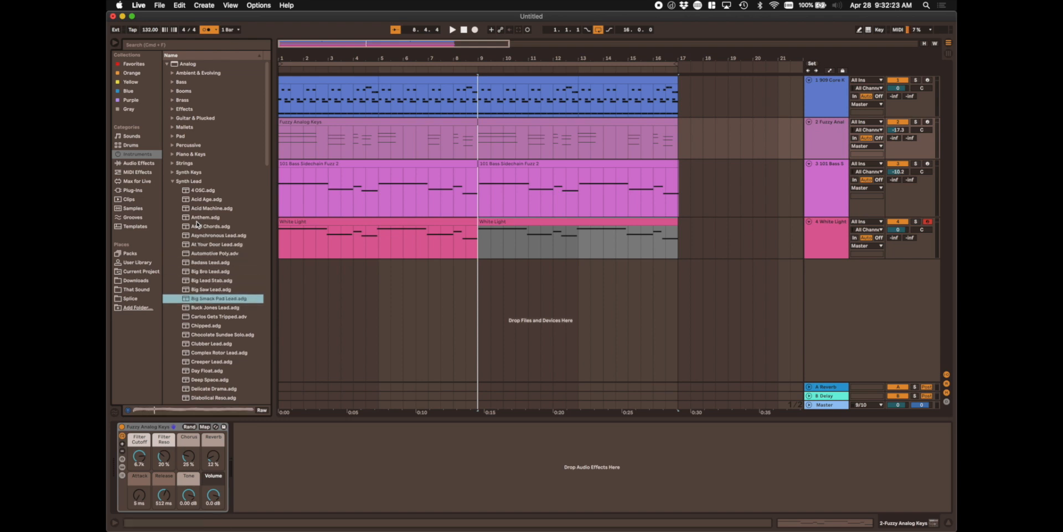
{"action": "key", "text": "Down"}
{"action": "key", "text": "Down"}
{"action": "key", "text": "Down"}
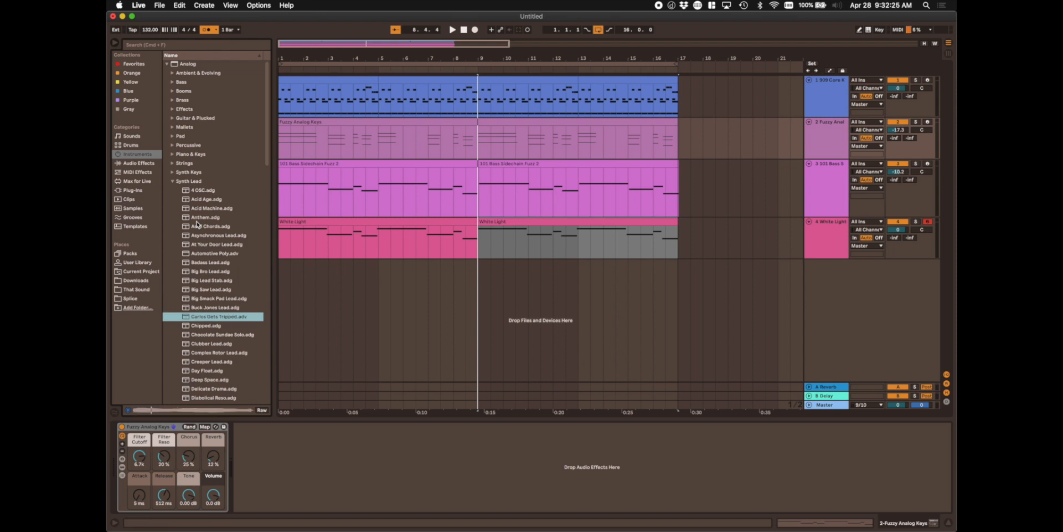
{"action": "key", "text": "Up"}
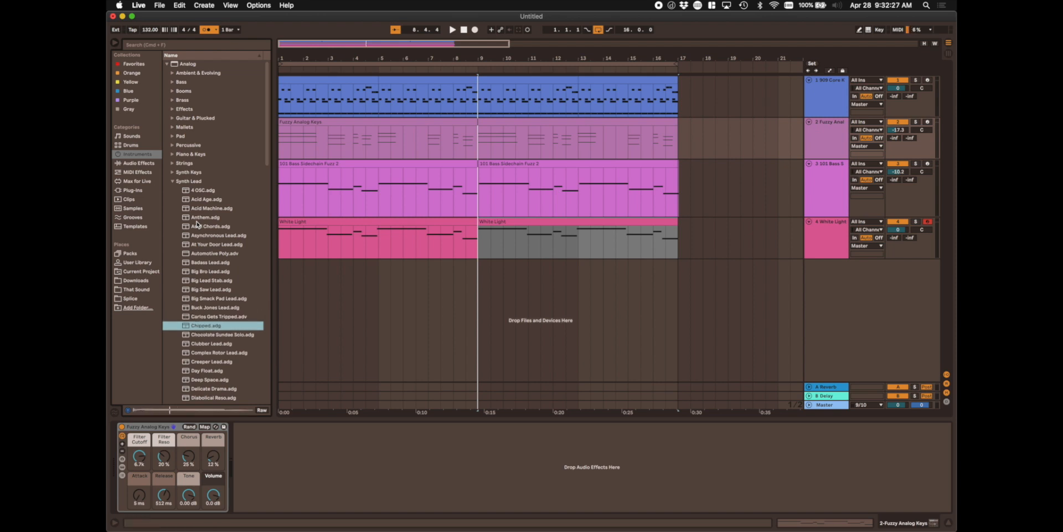
{"action": "key", "text": "Down"}
{"action": "key", "text": "Down"}
{"action": "key", "text": "Down"}
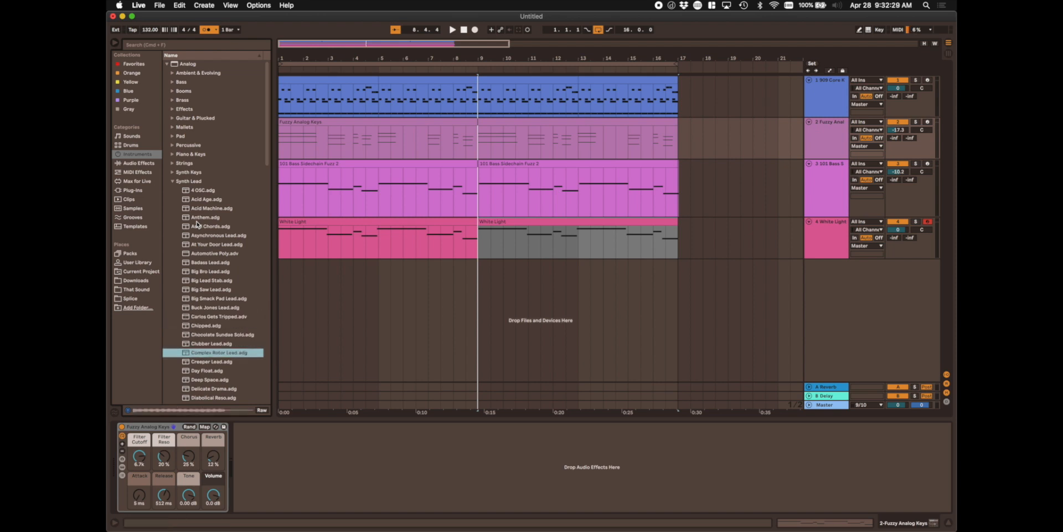
{"action": "key", "text": "Up"}
{"action": "key", "text": "Up"}
{"action": "key", "text": "Up"}
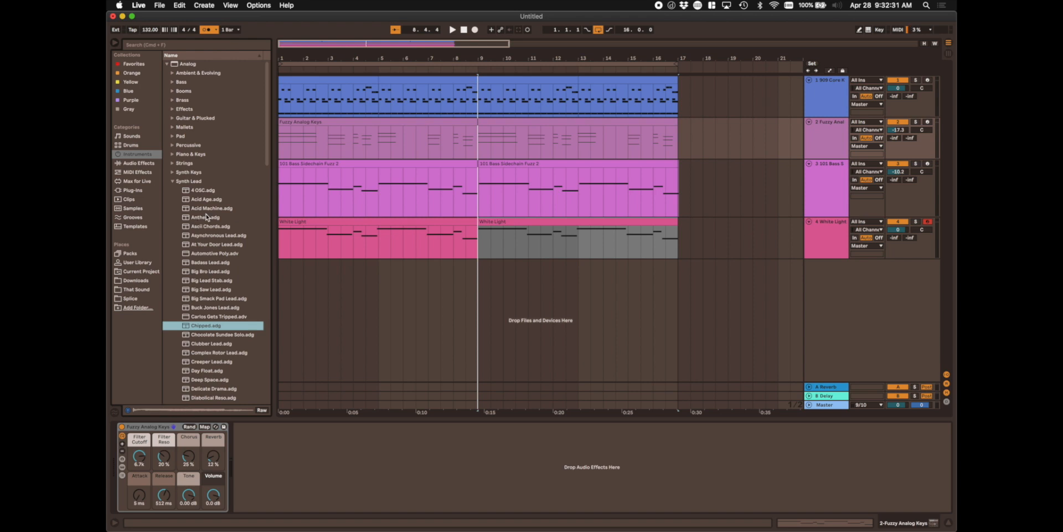
Step: Load the Chipped preset onto a new track below White Light, unfold the track and return playback to the start
{"action": "left_click_drag", "start_coordinate": [194, 328], "coordinate": [339, 285]}
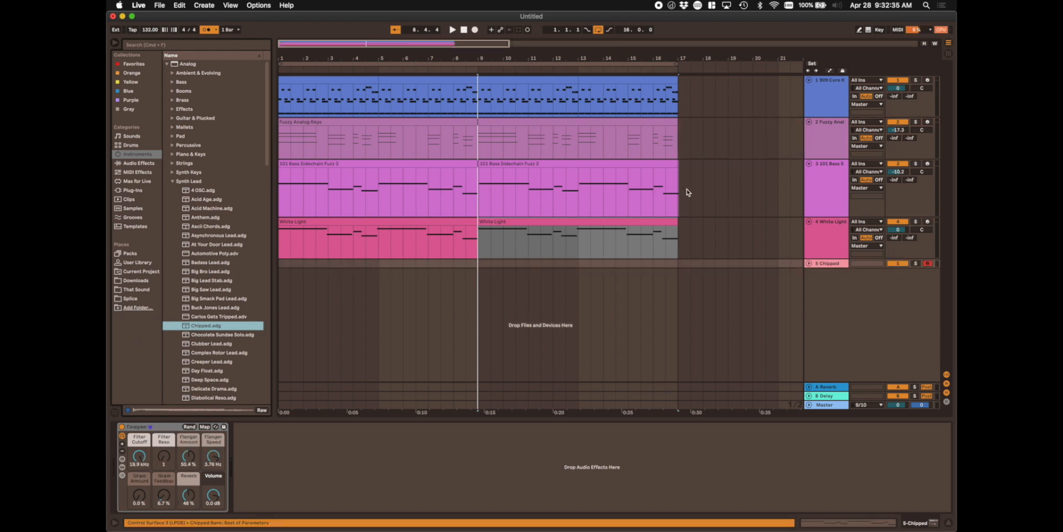
{"action": "left_click", "coordinate": [809, 264]}
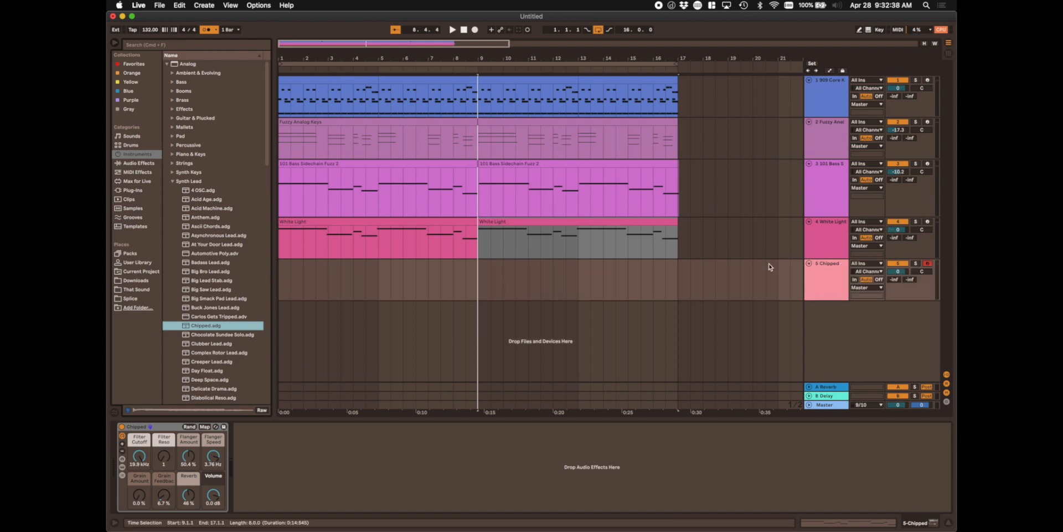
{"action": "left_click", "coordinate": [464, 31]}
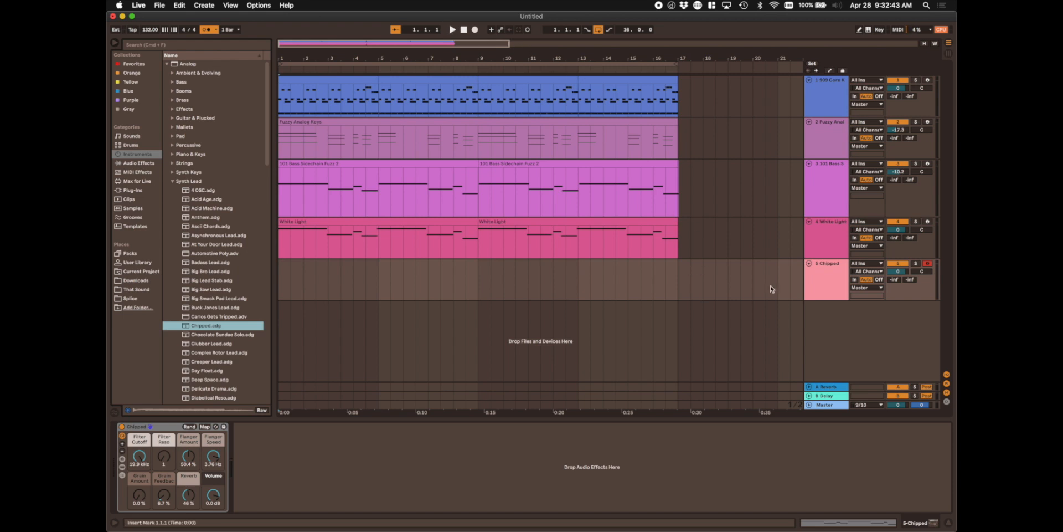
Step: Lower the volumes of the drum, keys, bass and White Light tracks together by 2.8 dB
{"action": "left_click", "coordinate": [818, 104]}
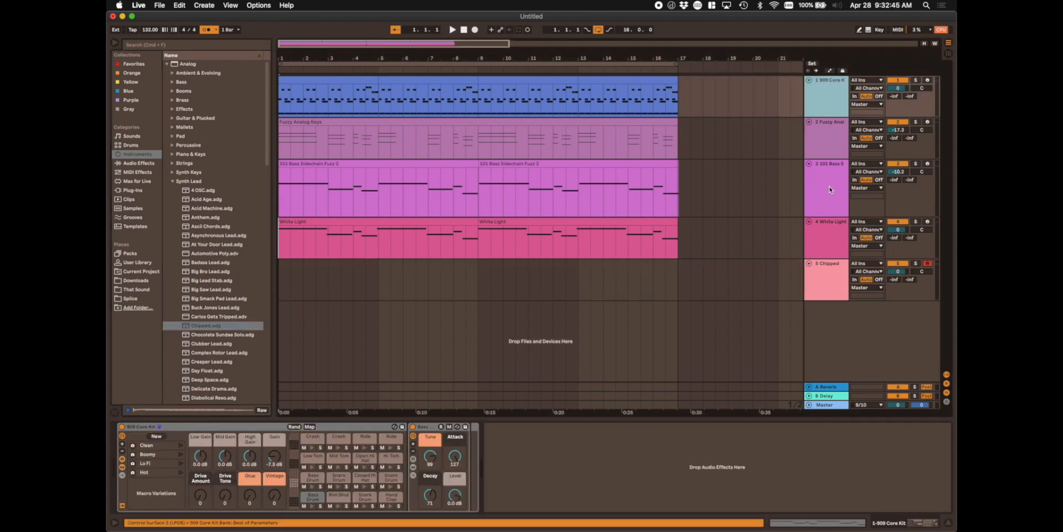
{"action": "left_click", "coordinate": [829, 231], "text": "shift"}
{"action": "left_click", "coordinate": [899, 88]}
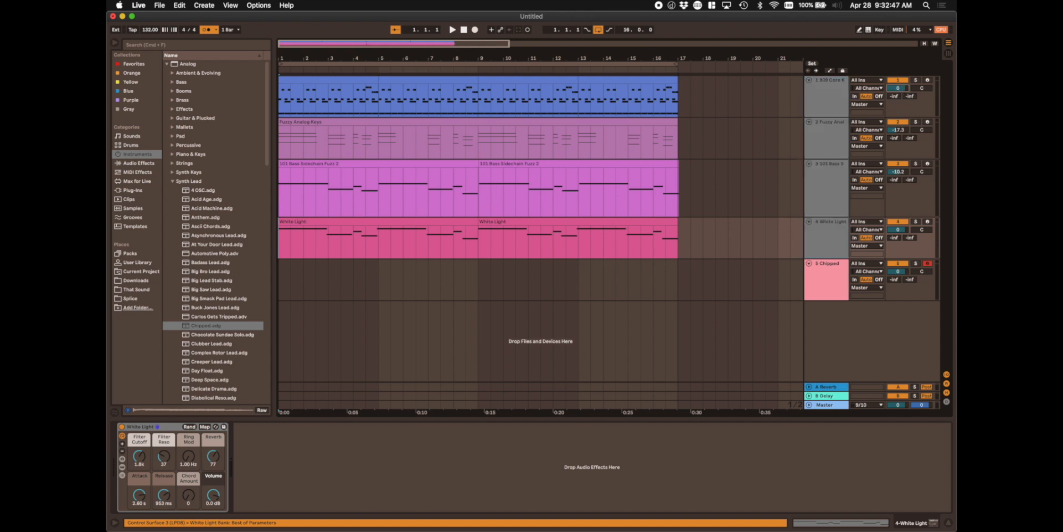
{"action": "left_click_drag", "start_coordinate": [899, 88], "coordinate": [899, 88]}
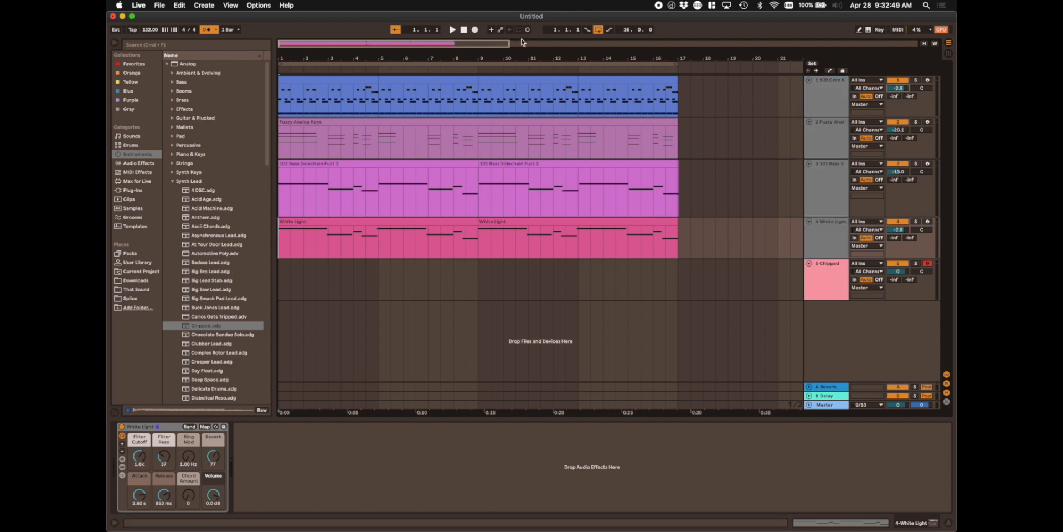
Step: Play the arrangement from the start and lower the Chipped track's volume to -11.8 dB
{"action": "left_click", "coordinate": [452, 31]}
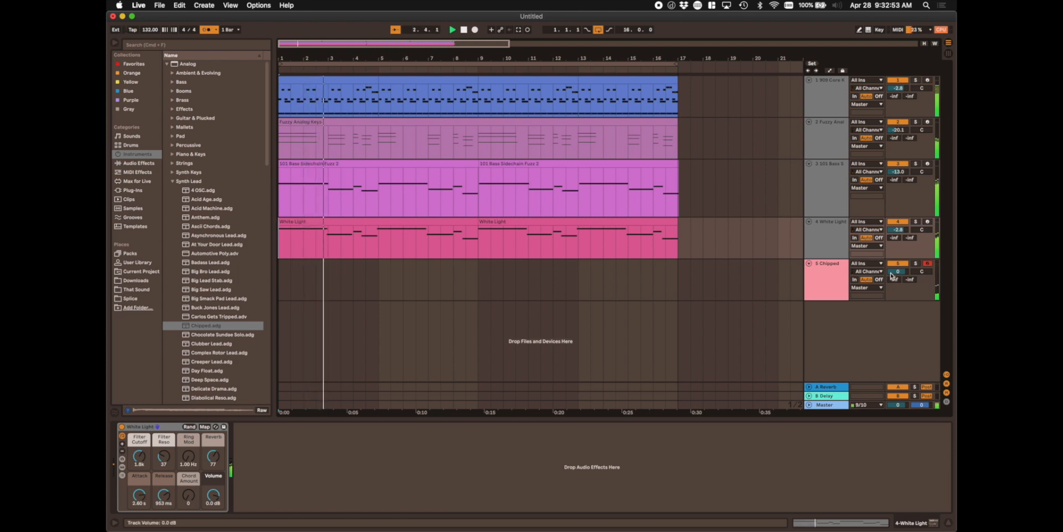
{"action": "left_click_drag", "start_coordinate": [894, 272], "coordinate": [894, 284]}
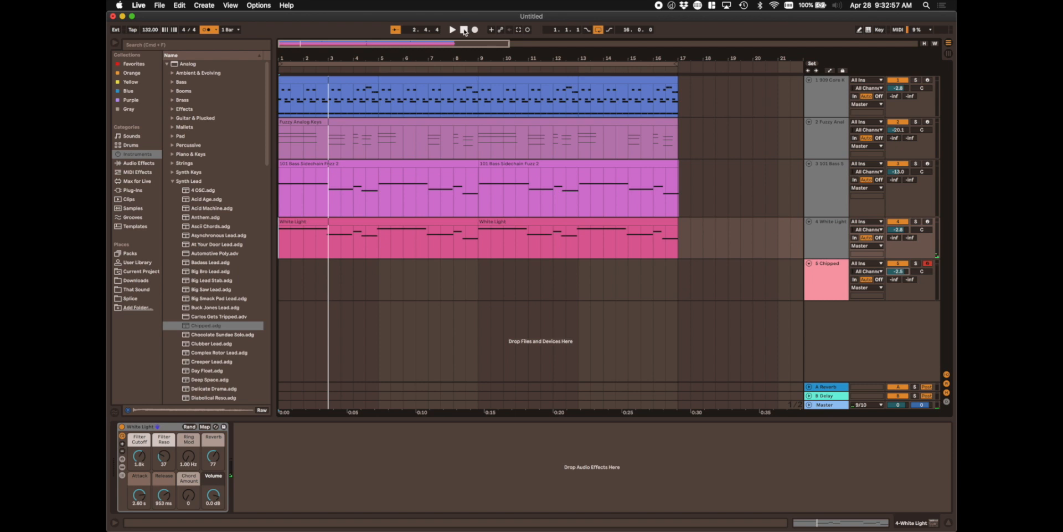
{"action": "left_click", "coordinate": [464, 30]}
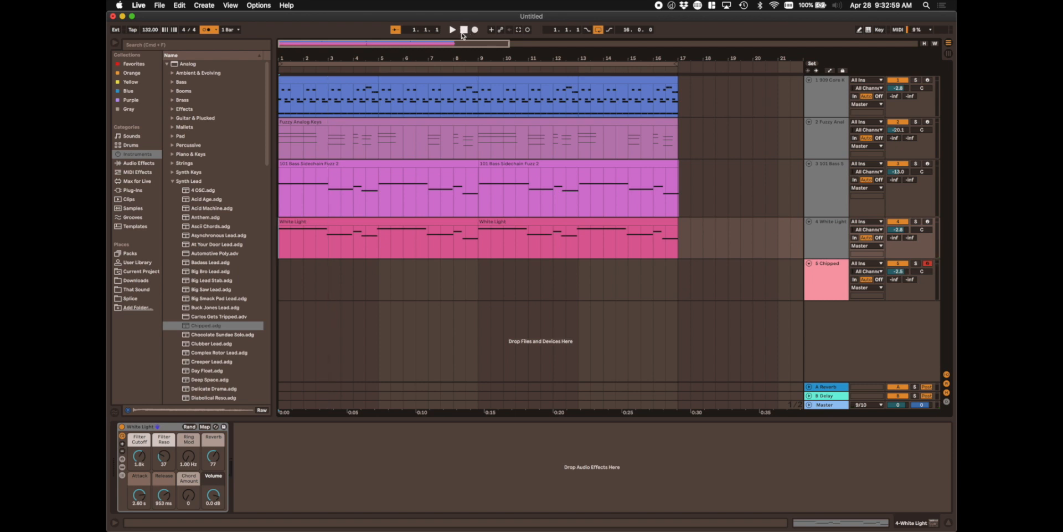
{"action": "left_click", "coordinate": [452, 29]}
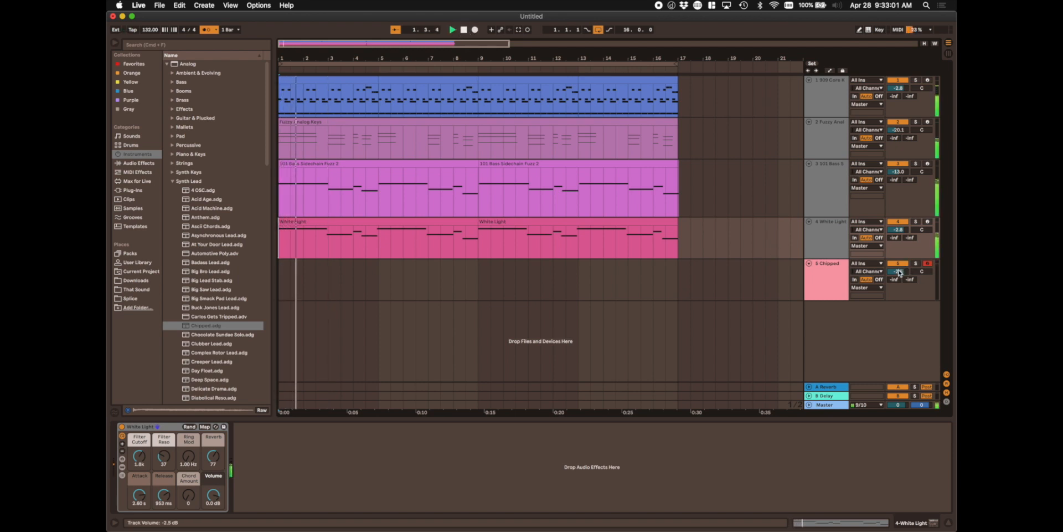
{"action": "left_click_drag", "start_coordinate": [900, 272], "coordinate": [896, 274]}
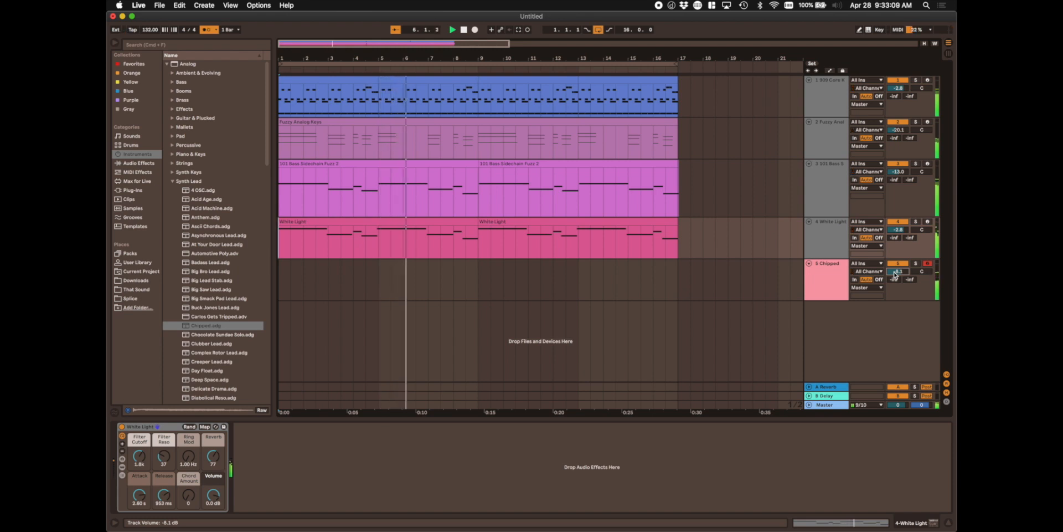
{"action": "key", "text": "space"}
{"action": "left_click_drag", "start_coordinate": [896, 273], "coordinate": [896, 285]}
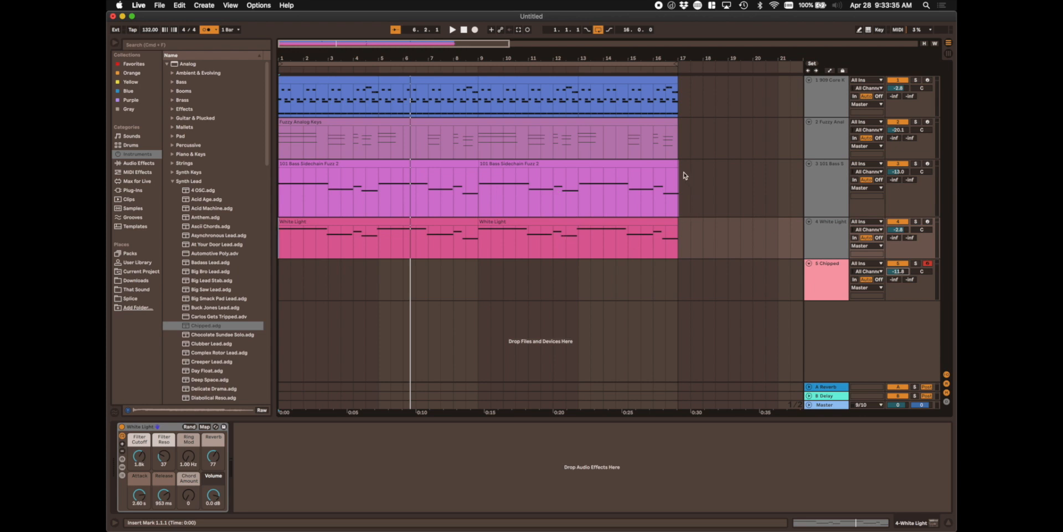
Step: Record a 16-bar lead melody on the Chipped track from bar 1 and open the recorded clip's notes
{"action": "left_click", "coordinate": [465, 33]}
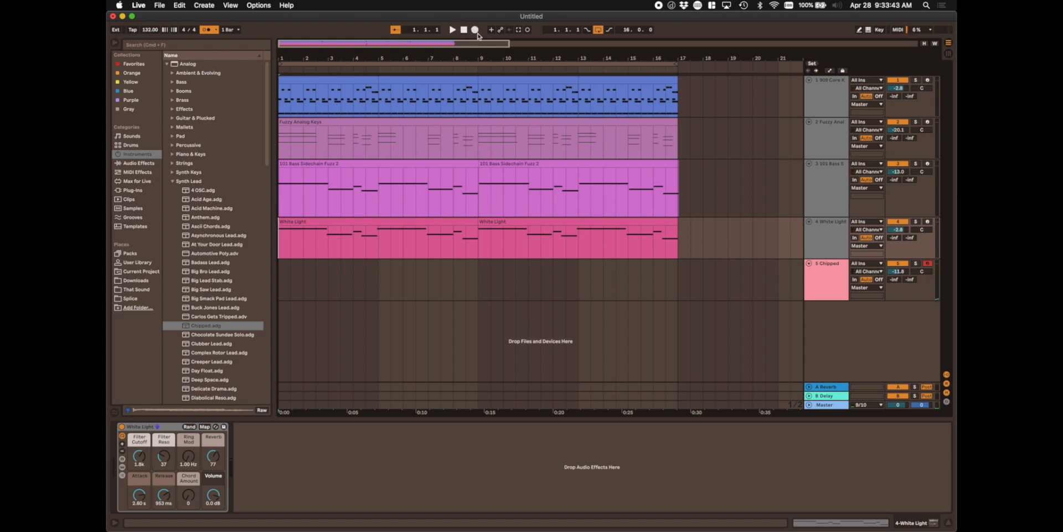
{"action": "left_click", "coordinate": [475, 31]}
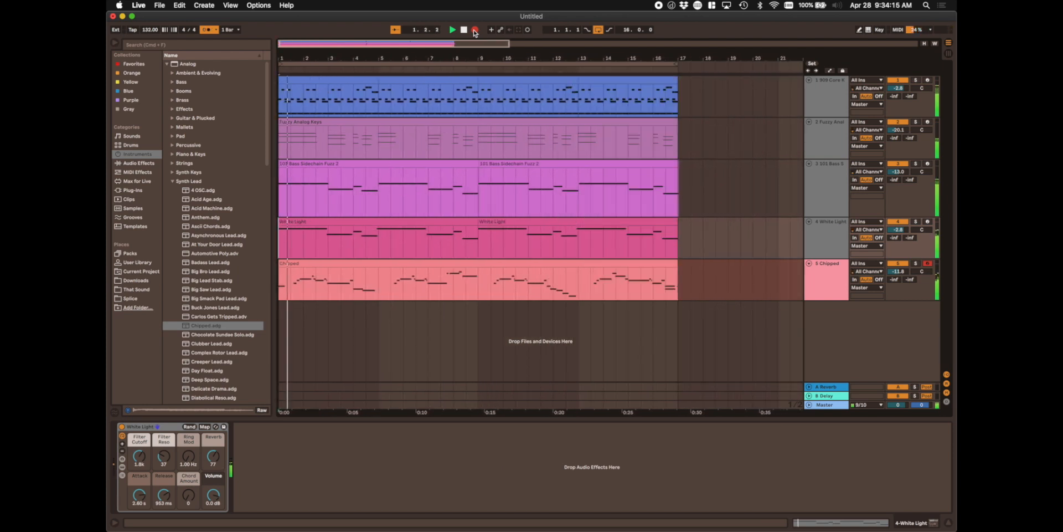
{"action": "left_click", "coordinate": [475, 32]}
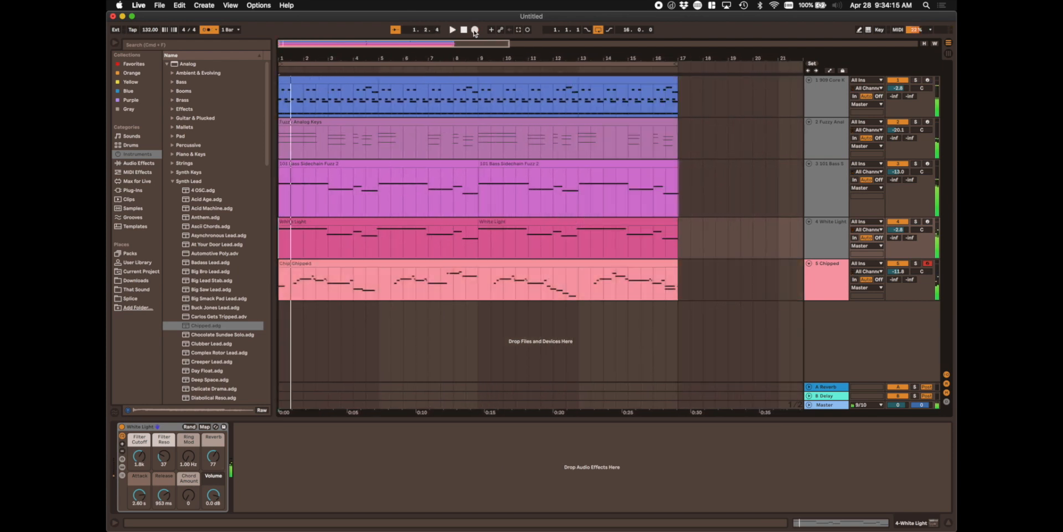
{"action": "left_click", "coordinate": [292, 264]}
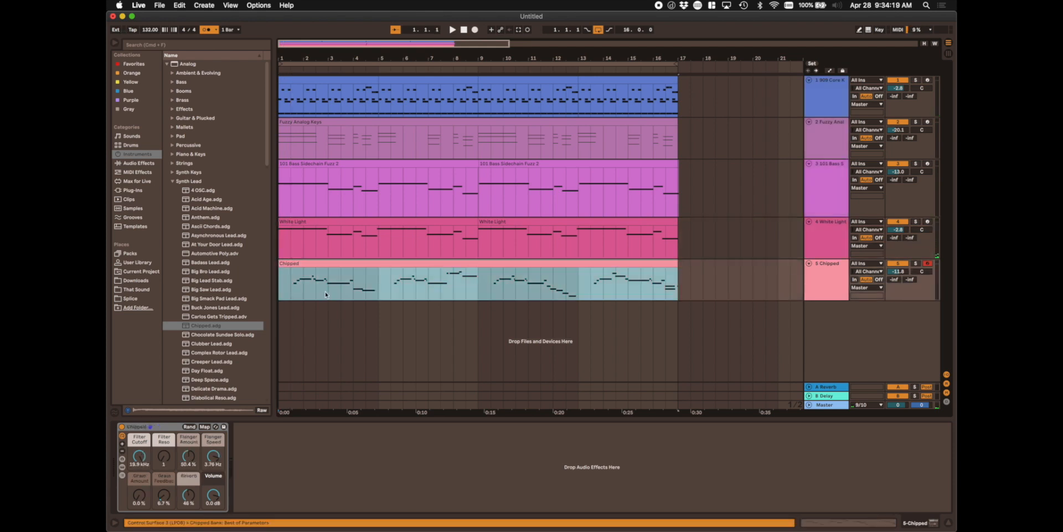
{"action": "double_click", "coordinate": [589, 263]}
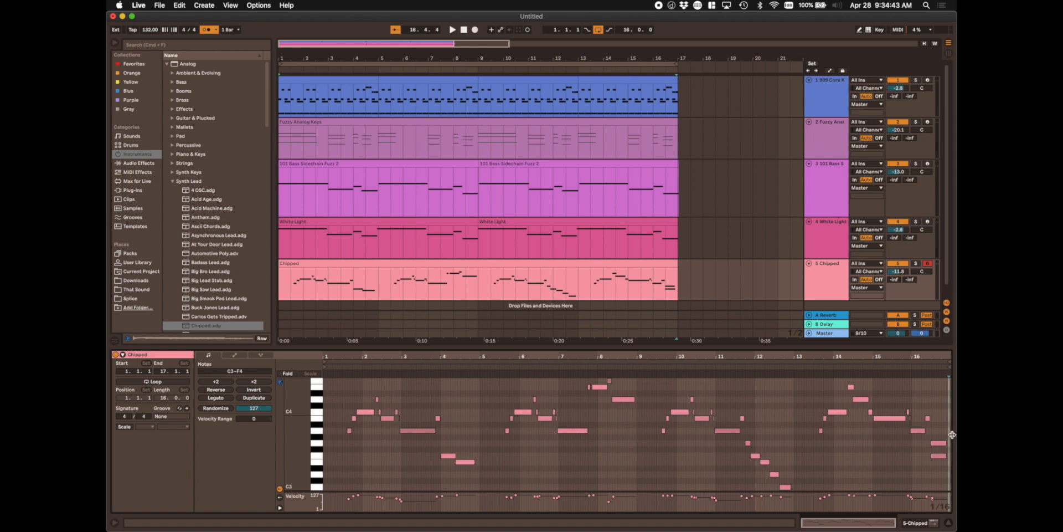
Step: Return playback to the start, search the browser for "rever" and add the Reverb effect to the Chipped track
{"action": "left_click", "coordinate": [463, 30]}
{"action": "key", "text": "super+f"}
{"action": "type", "text": "re"}
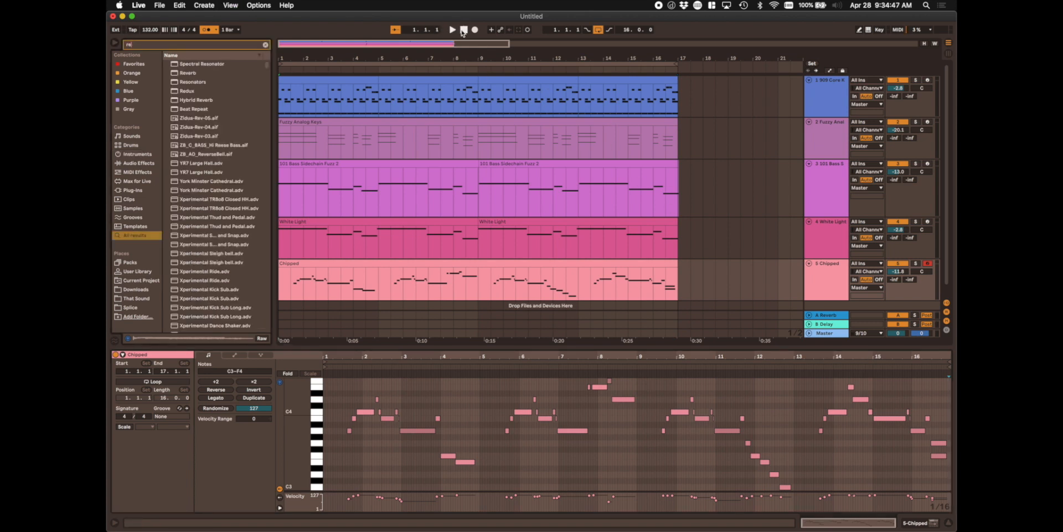
{"action": "type", "text": "ver"}
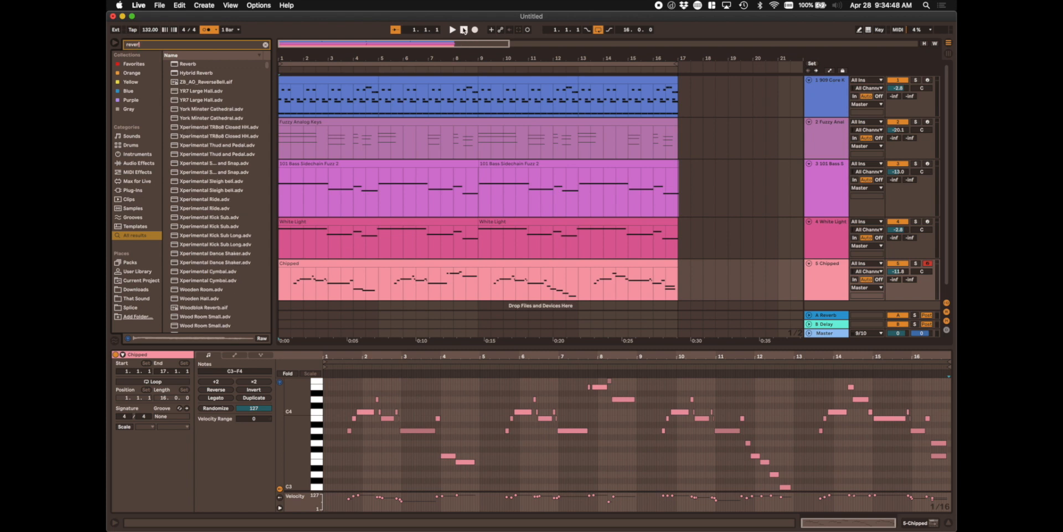
{"action": "left_click", "coordinate": [187, 65]}
{"action": "left_click_drag", "start_coordinate": [457, 273], "coordinate": [458, 275]}
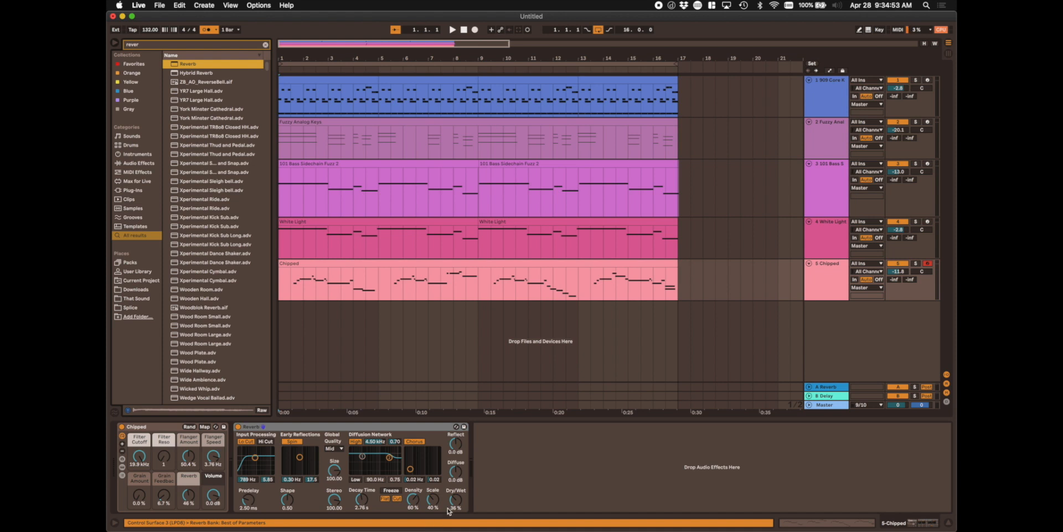
Step: Set the Reverb's Dry/Wet to 71% and the Chipped track's volume to -11.1 dB while playing back the arrangement
{"action": "left_click_drag", "start_coordinate": [454, 502], "coordinate": [454, 493]}
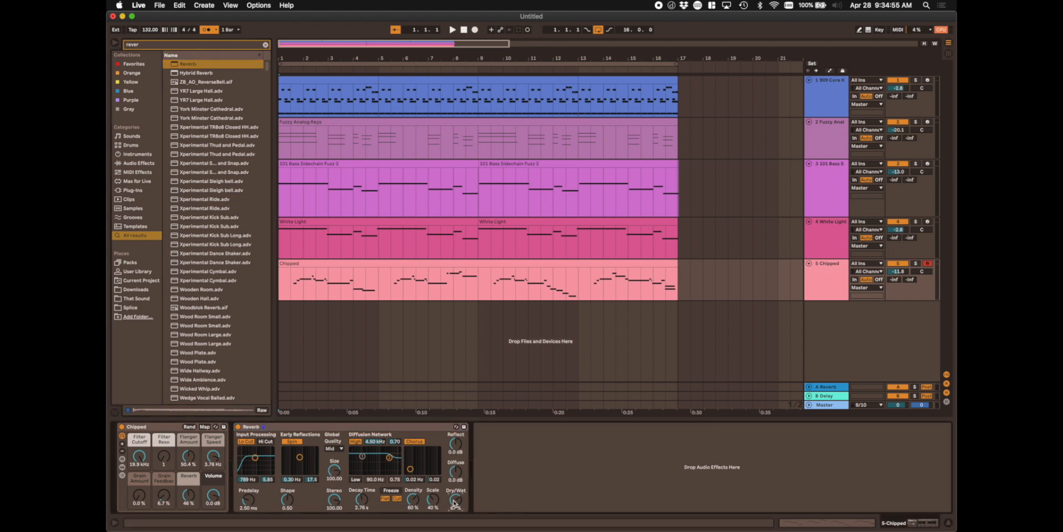
{"action": "key", "text": "space"}
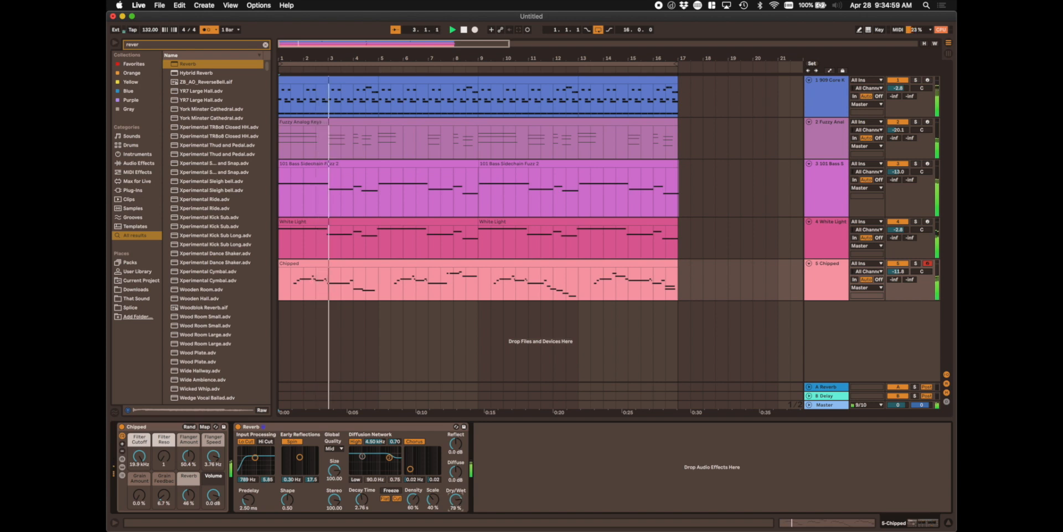
{"action": "left_click_drag", "start_coordinate": [452, 502], "coordinate": [452, 498]}
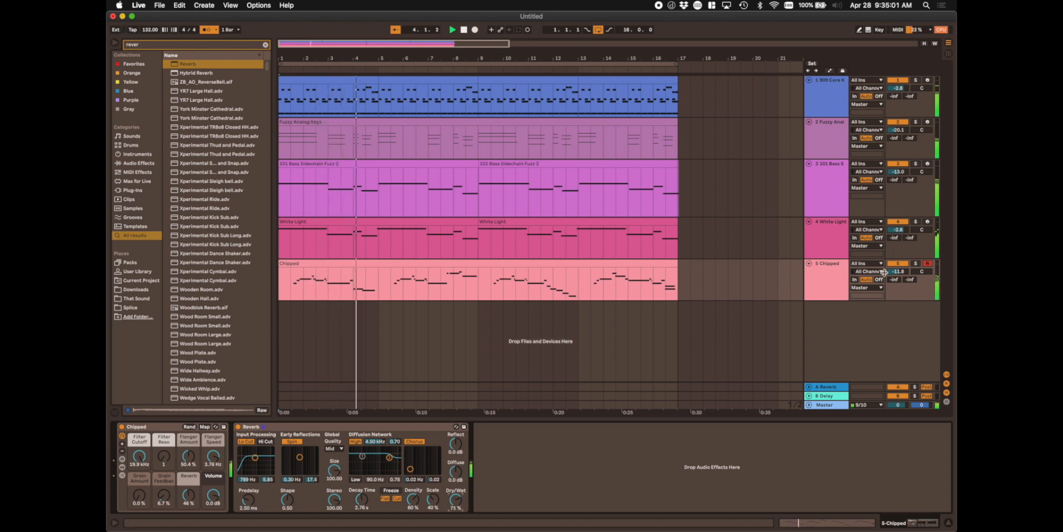
{"action": "left_click_drag", "start_coordinate": [898, 271], "coordinate": [898, 267]}
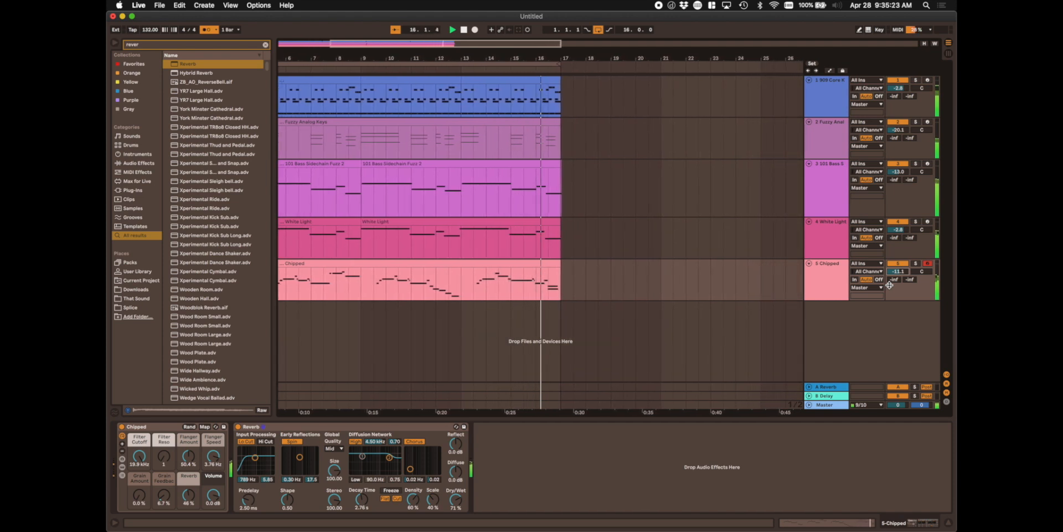
{"action": "key", "text": "space"}
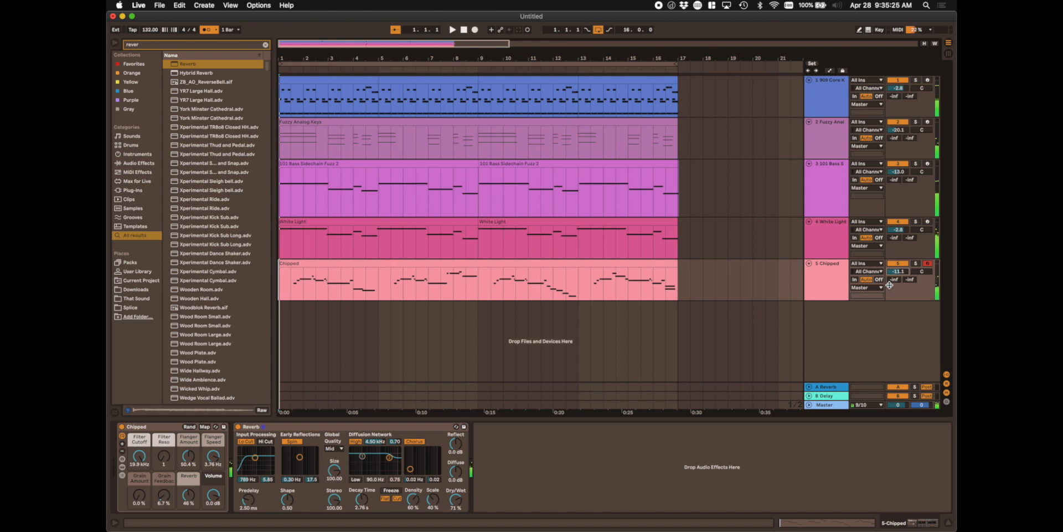